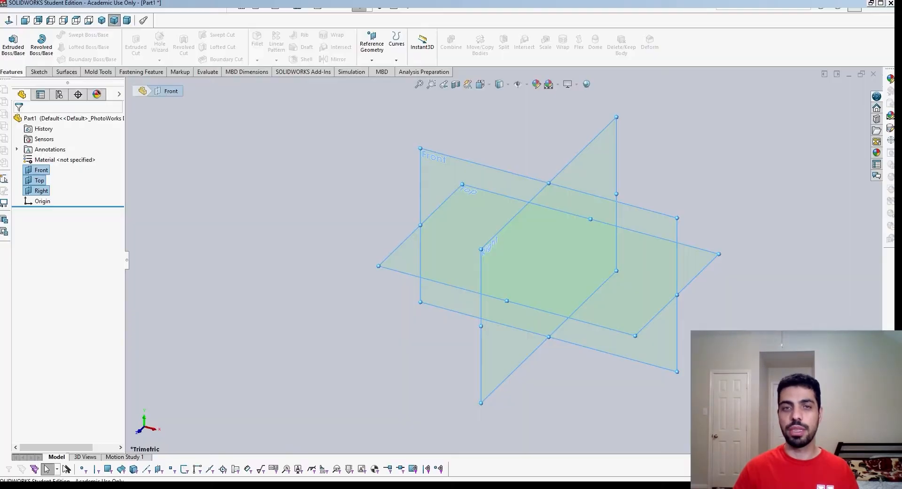
Sketch an L-shaped path on the Front plane, running vertically about 39 mm up from the origin and horizontally about 40 mm.
middle_click_drag(565, 365, 582, 306)
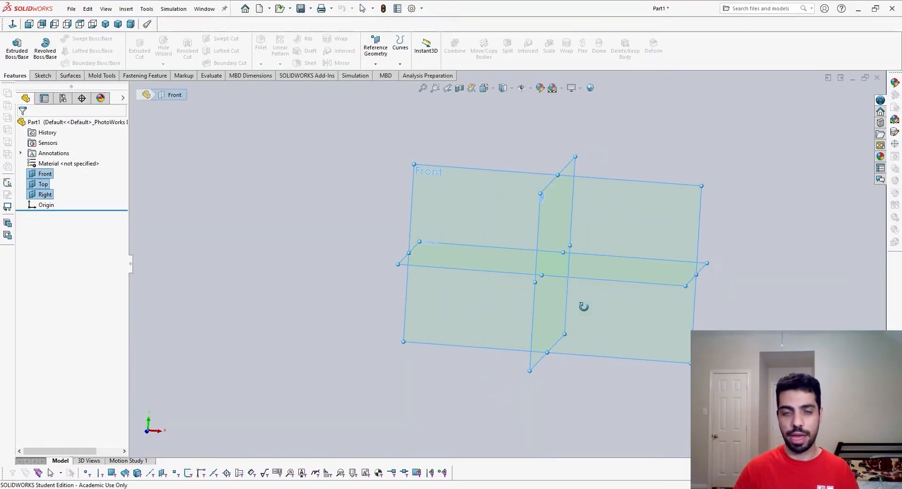
key("space")
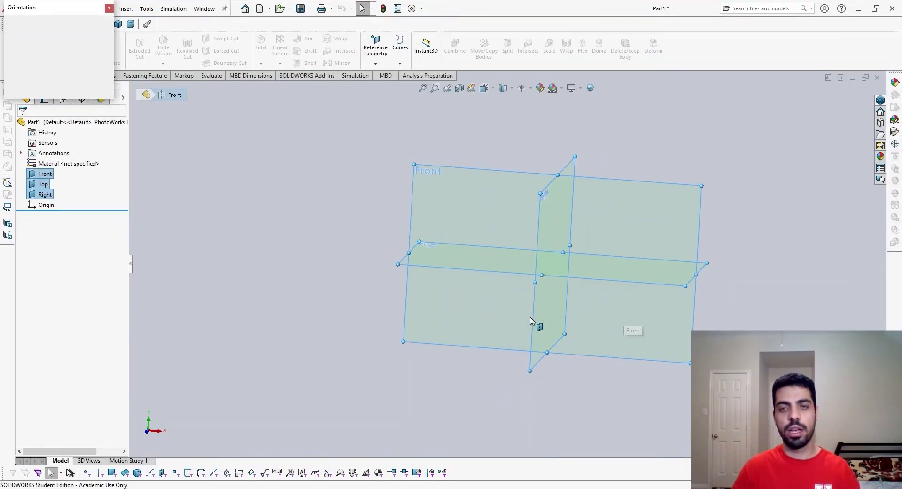
left_click(422, 323)
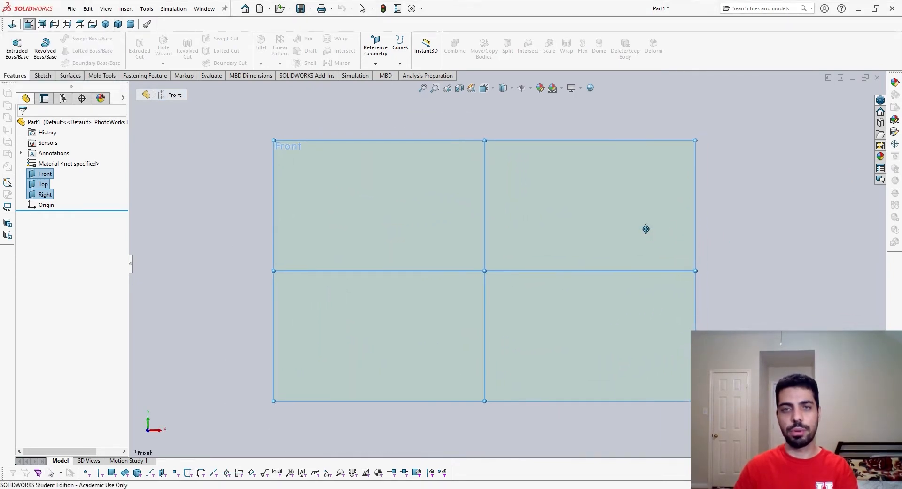
left_click(651, 190)
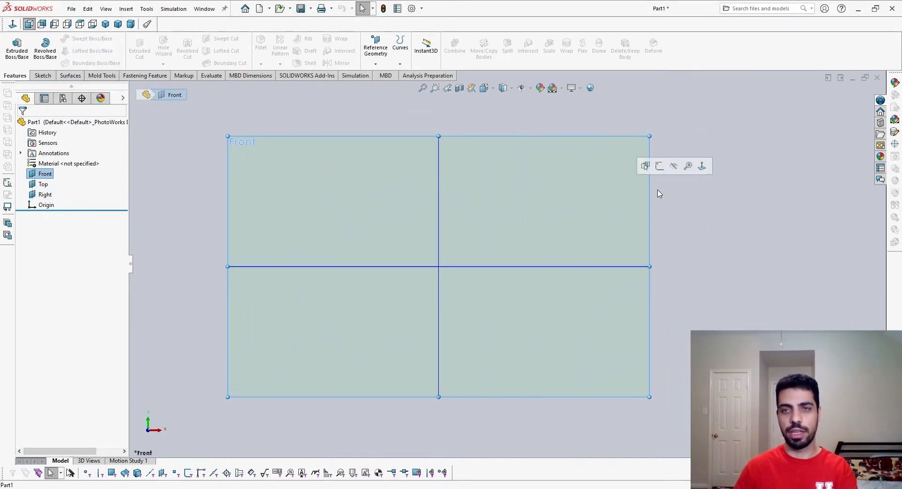
key("l")
left_click(507, 264)
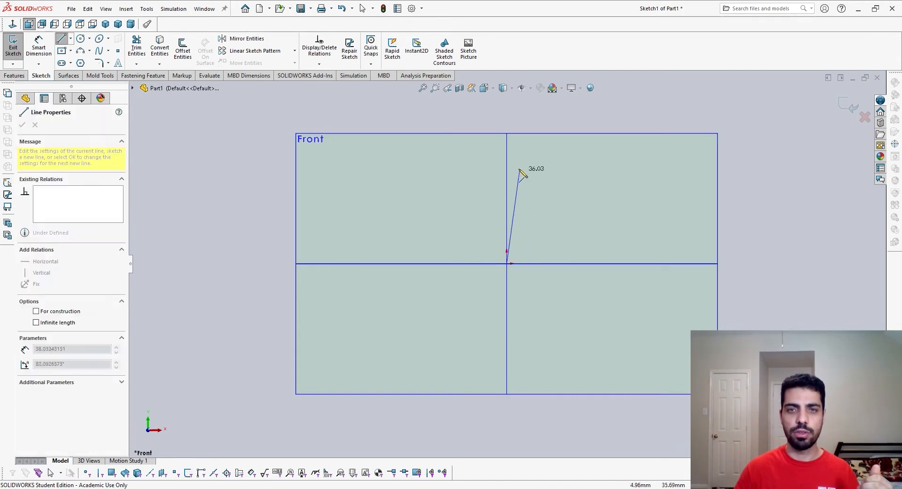
left_click(507, 161)
key("Escape")
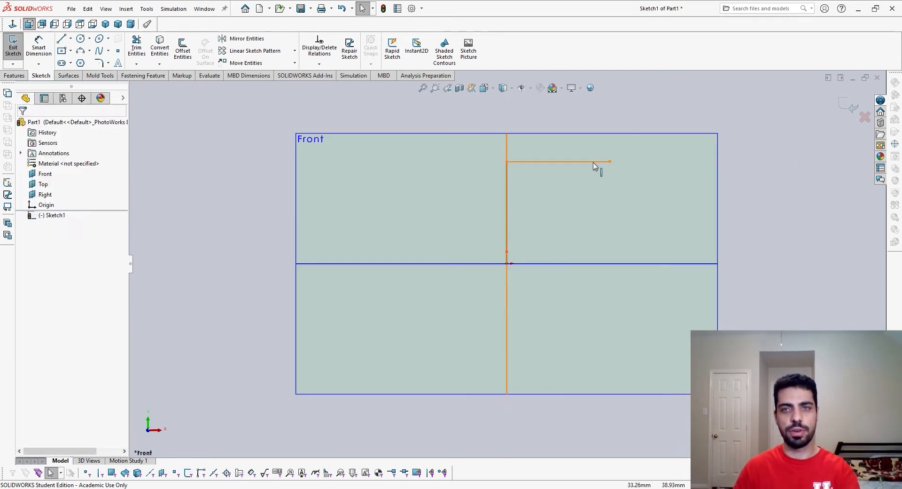
Make the vertical and horizontal lines equal in length and set the horizontal line's length to 40 mm.
left_click(594, 162)
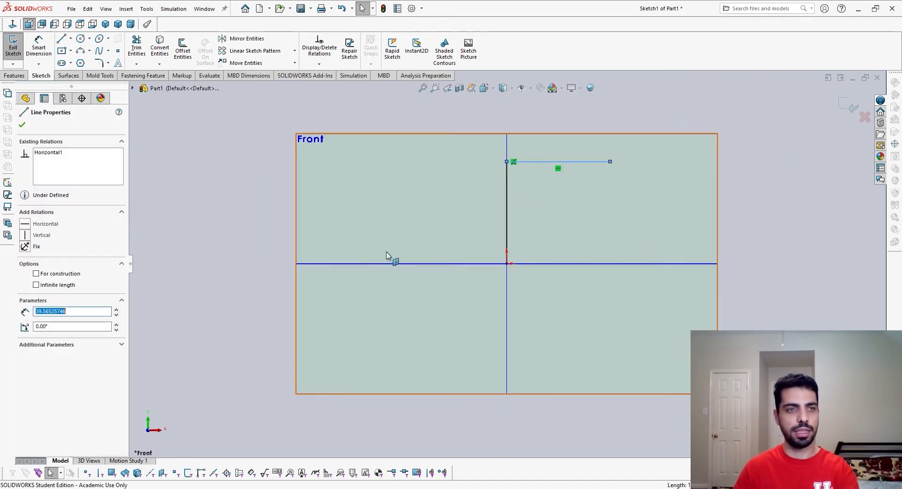
left_click(507, 227, "ctrl")
left_click(25, 312)
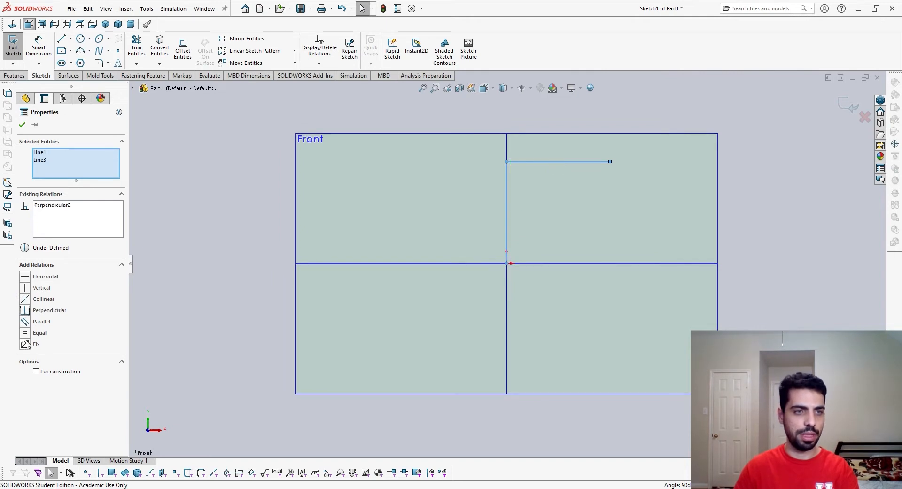
left_click(351, 296)
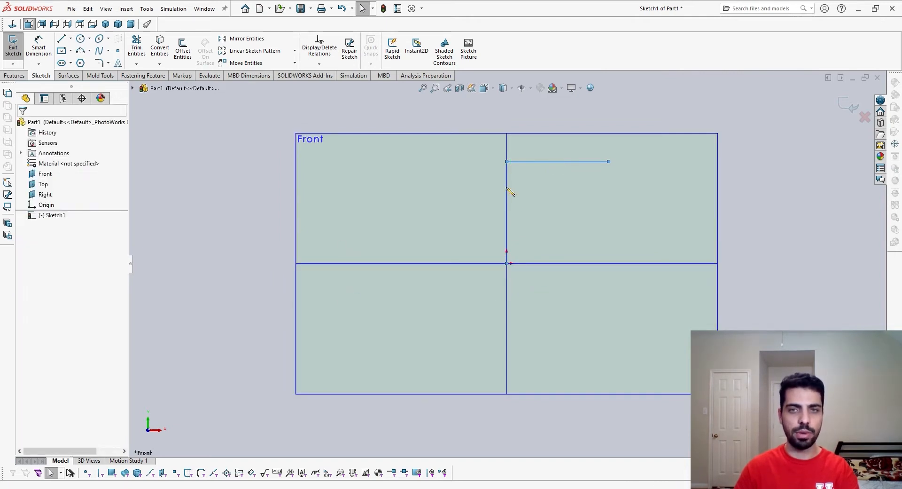
left_click(545, 162)
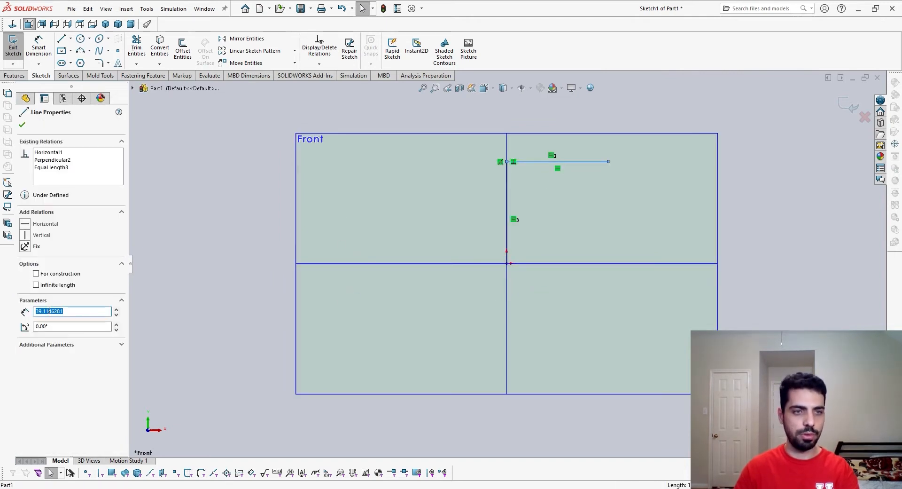
type("40")
key("Return")
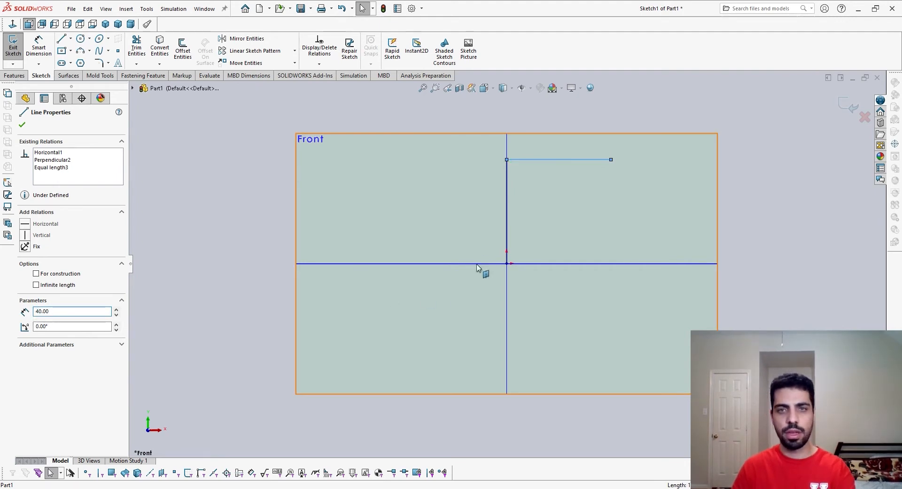
Fillet the corner between the two lines with a 5 mm radius, accepting removal of the equal relation, and exit the sketch.
middle_click_drag(483, 267, 466, 307)
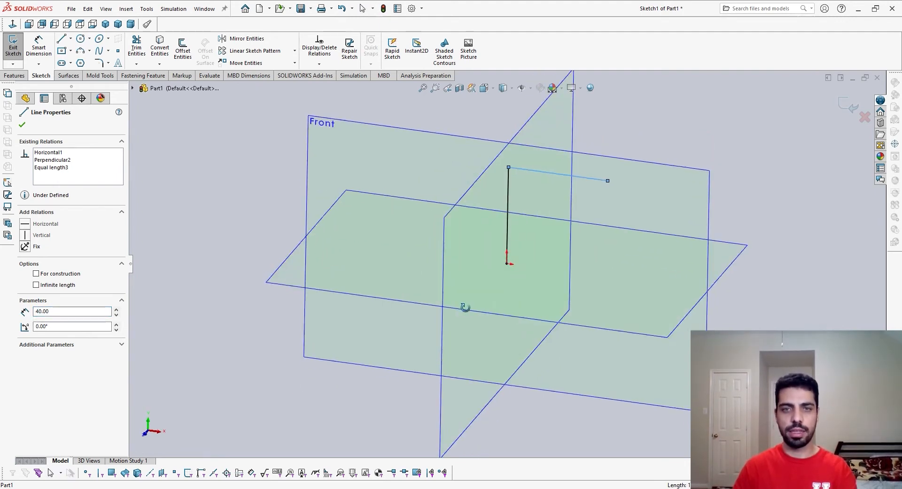
left_click(100, 62)
left_click(508, 168)
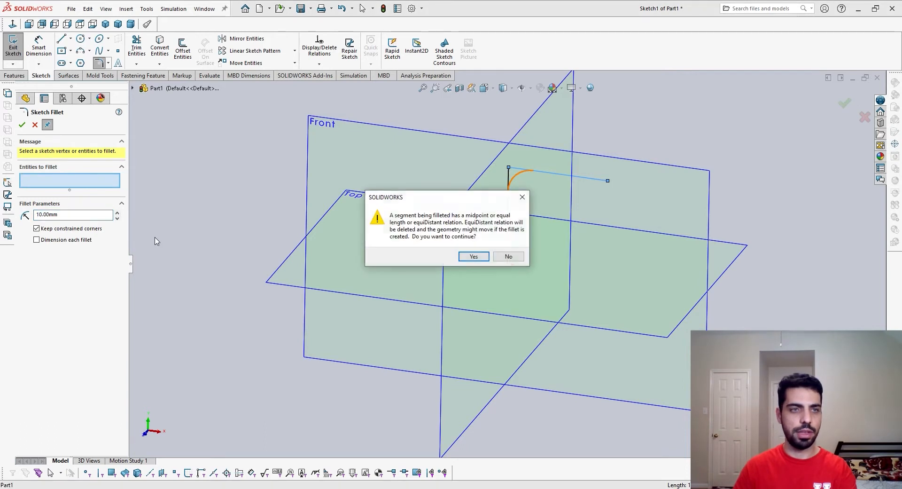
left_click(469, 259)
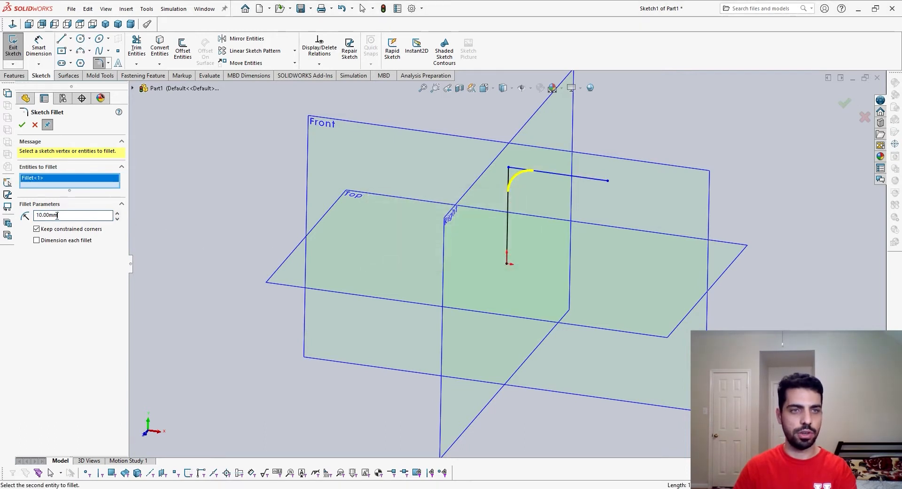
left_click_drag(65, 215, 37, 215)
type("5")
key("Return")
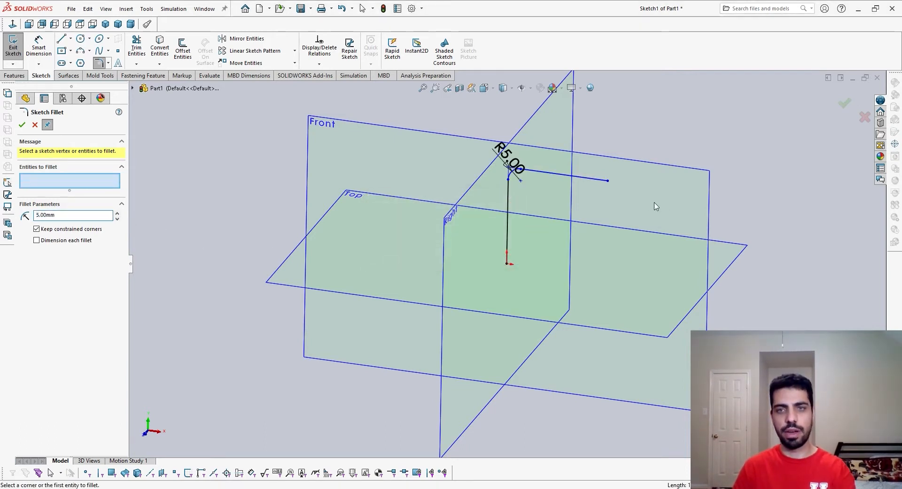
left_click(844, 103)
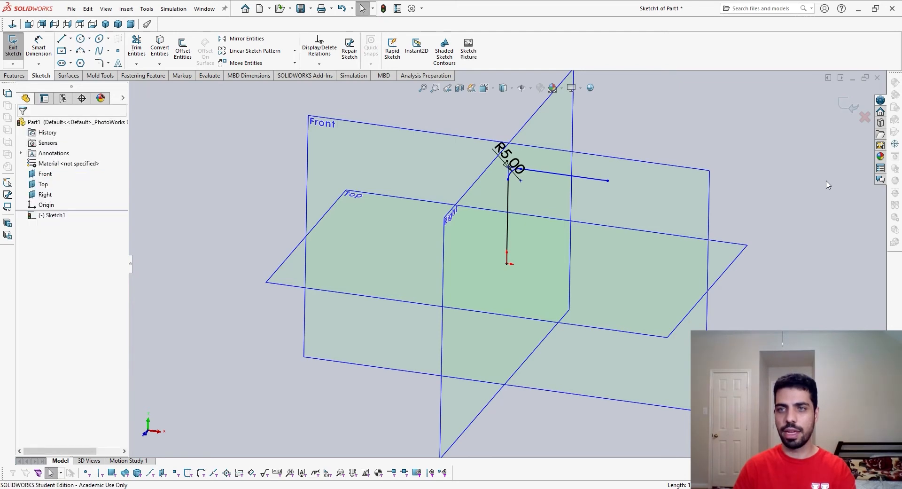
left_click(849, 101)
Sketch a center rectangle about 65 by 41 mm on the Top plane, centred on the origin.
mouse_move(765, 254)
middle_mouse_down()
mouse_move(759, 279)
mouse_move(755, 273)
middle_mouse_up()
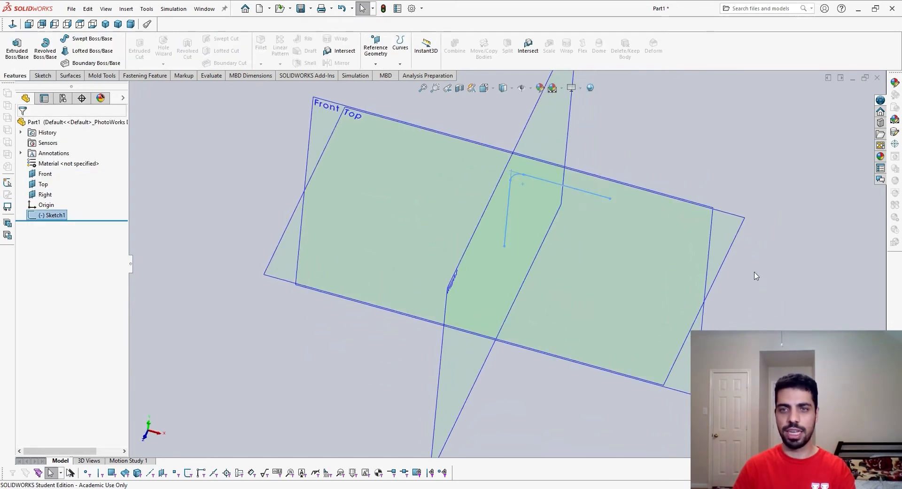
left_click(739, 226)
left_click(780, 202)
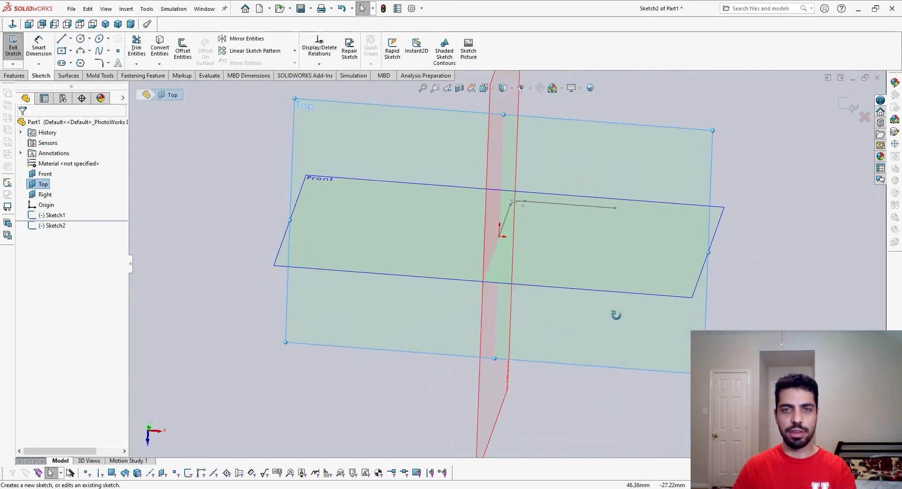
key("space")
left_click(441, 288)
middle_click_drag(591, 235, 575, 256, "ctrl")
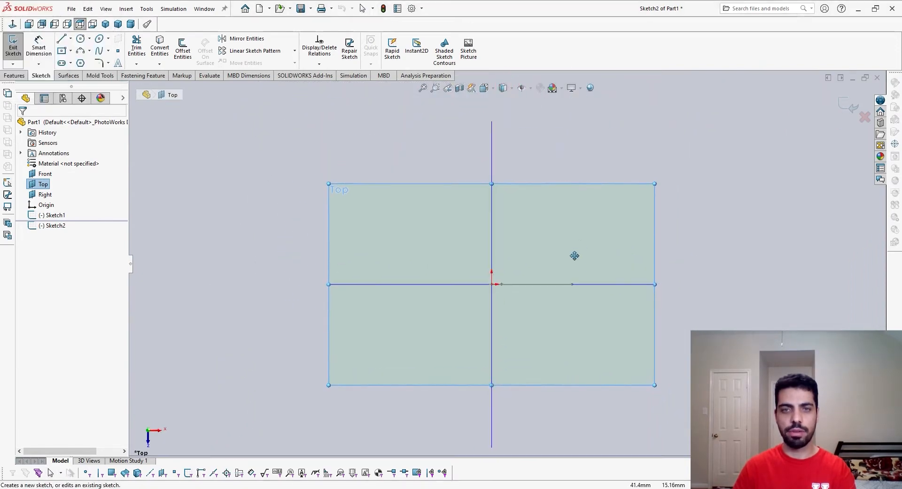
left_click(62, 51)
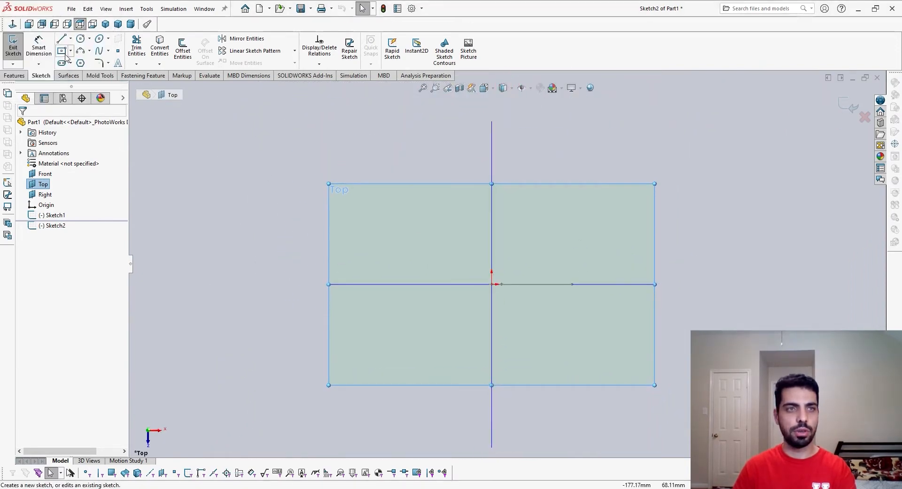
left_click(491, 285)
left_click(557, 244)
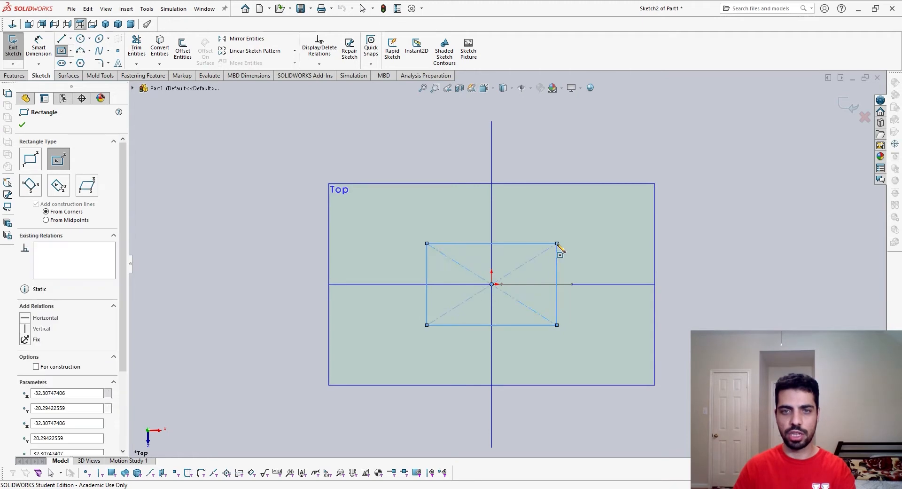
key("Escape")
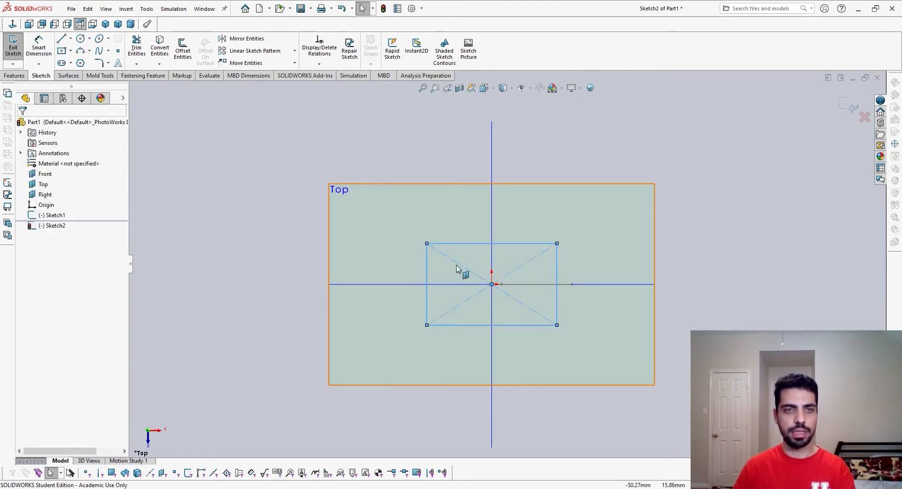
Set the rectangle's vertical side to 40 mm and exit the sketch.
left_click(453, 244)
left_click(95, 312)
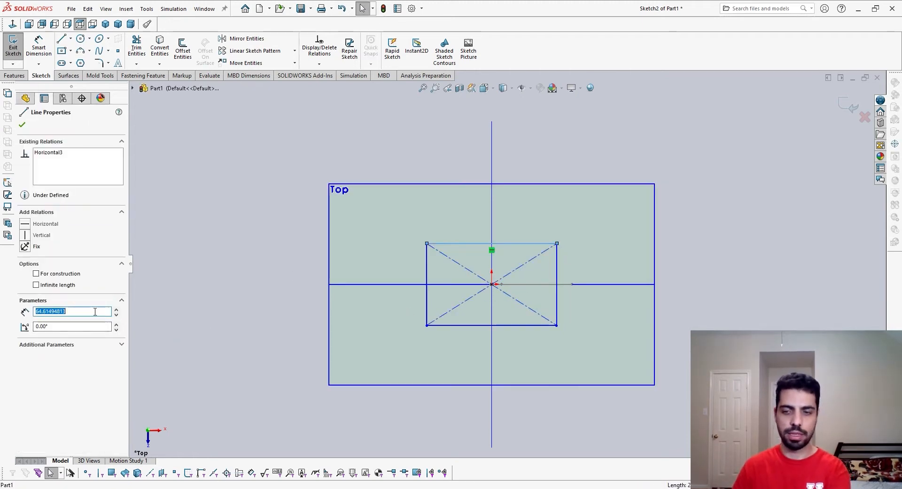
left_click(426, 302)
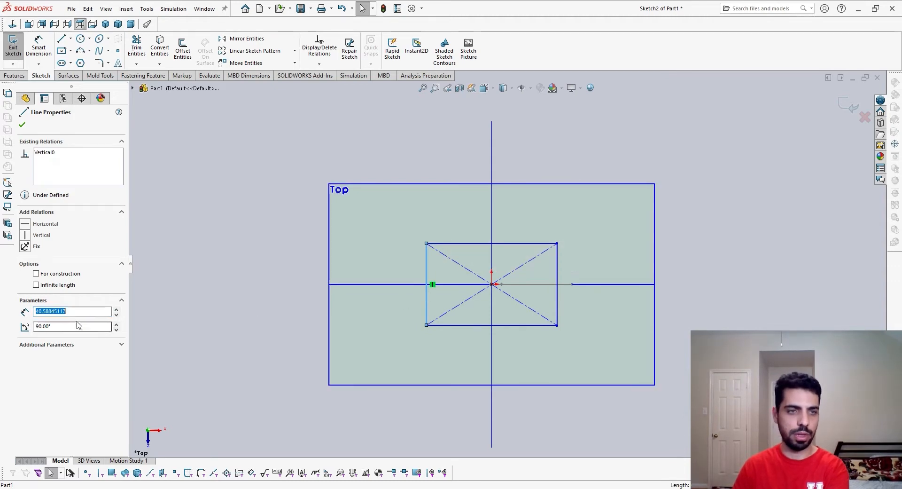
type("40")
key("Return")
left_click(23, 126)
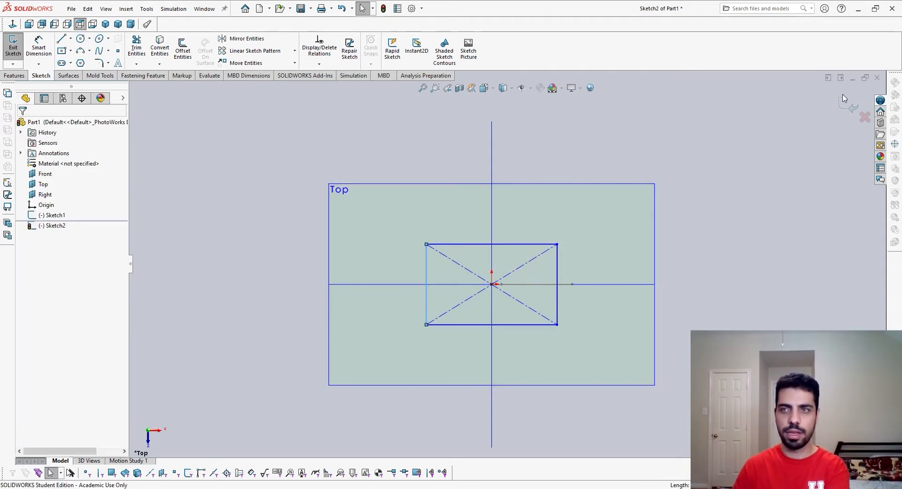
left_click(849, 105)
Create a swept boss with a 2 mm diameter circular profile along the filleted L-shaped path.
mouse_move(596, 355)
middle_mouse_down()
mouse_move(607, 177)
mouse_move(588, 177)
mouse_move(548, 274)
middle_mouse_up()
left_click(41, 76)
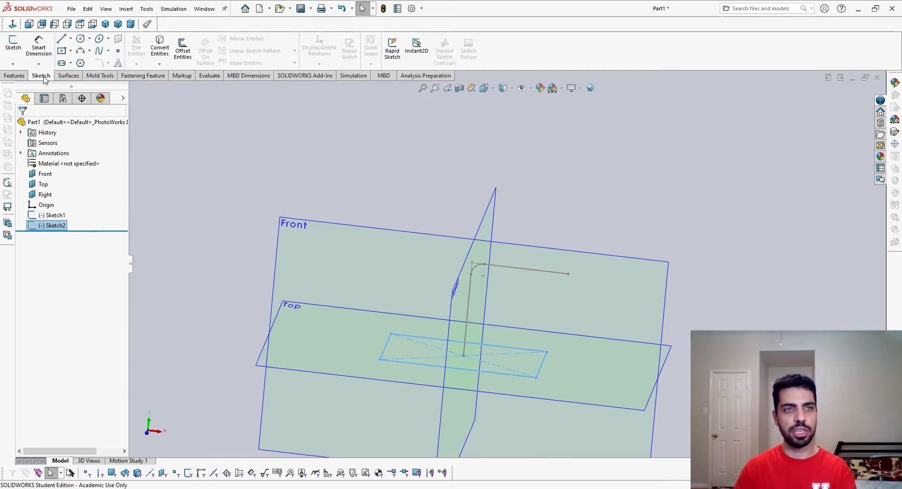
left_click(7, 76)
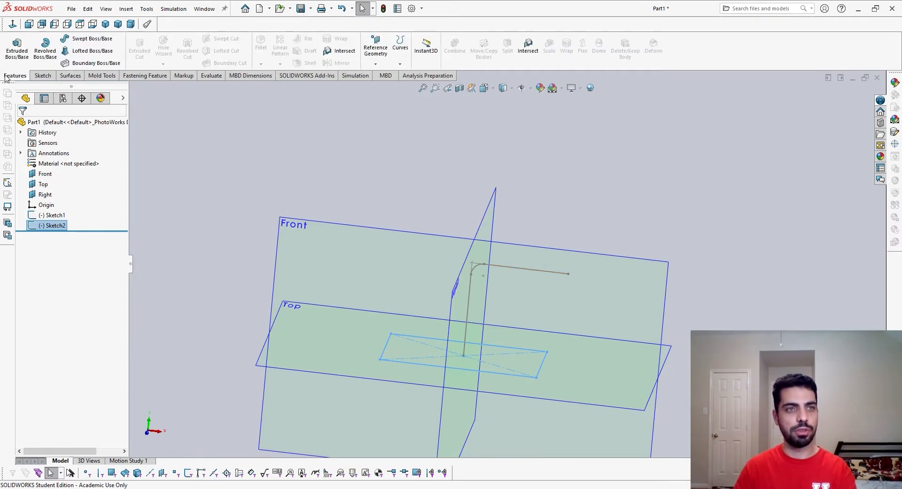
left_click(83, 42)
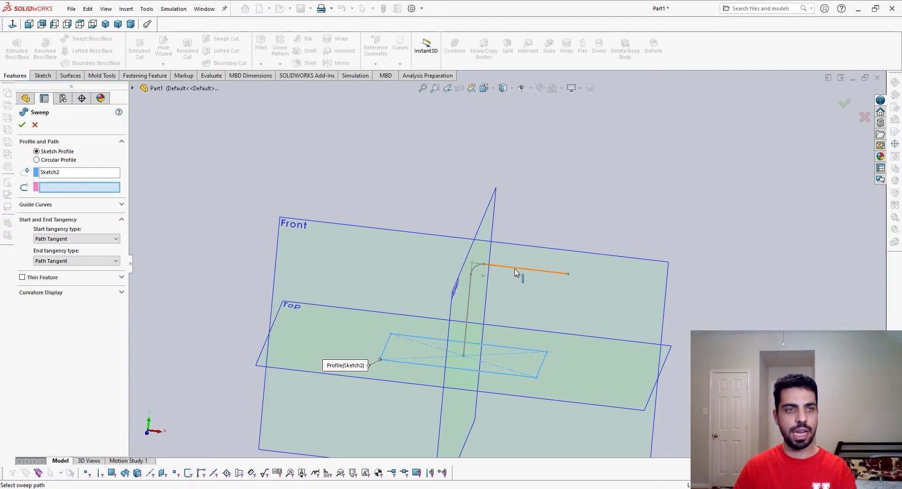
left_click(73, 161)
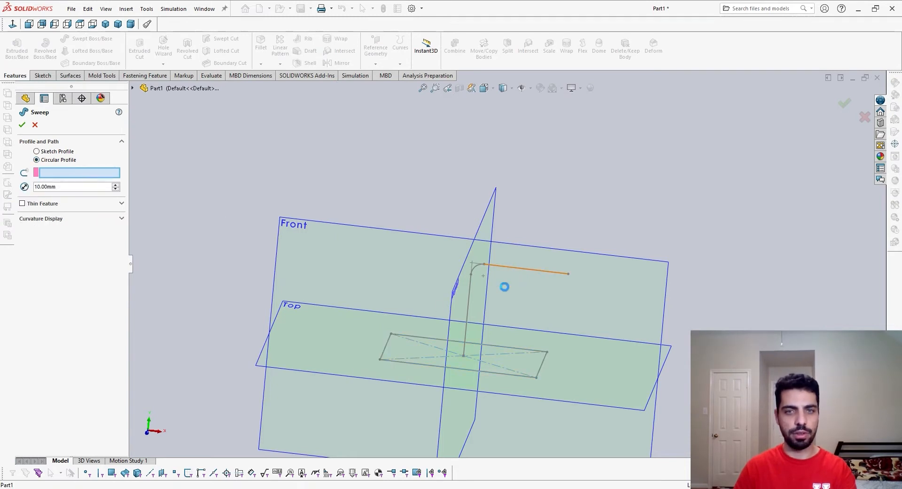
double_click(68, 187)
type("5")
key("Return")
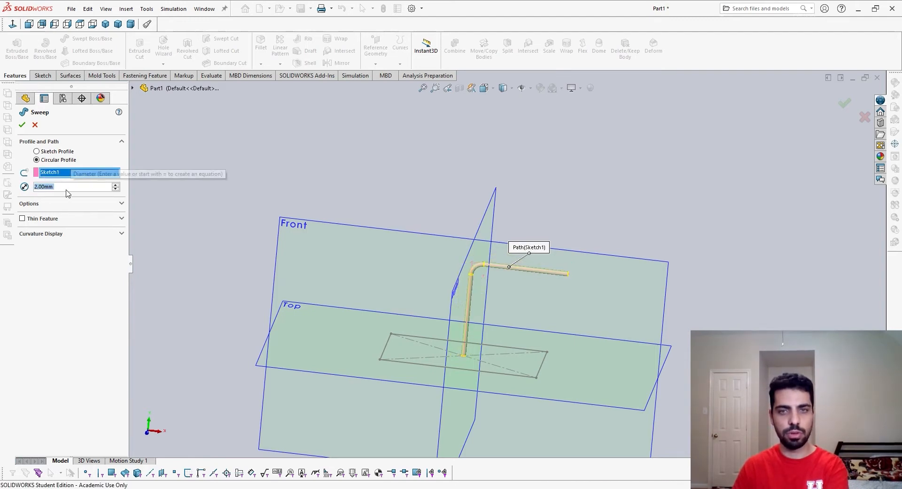
left_click(22, 125)
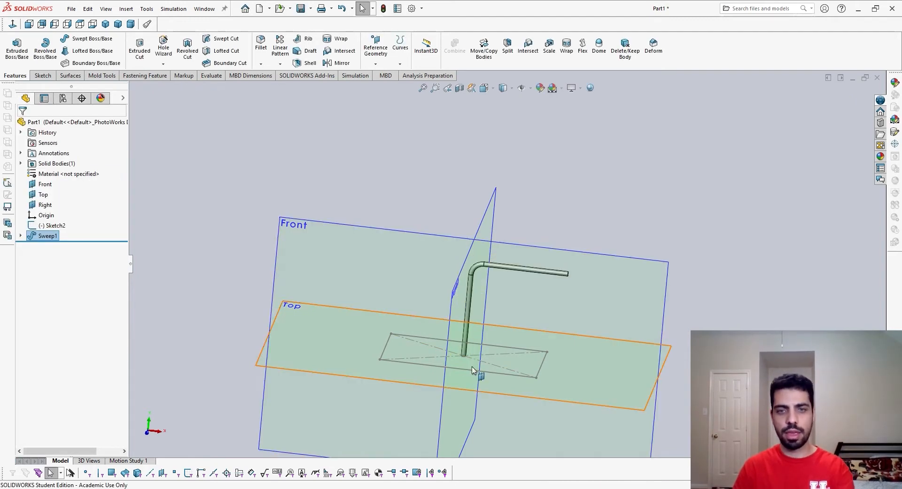
Extrude the rectangle sketch on the Top plane 5 mm as a blind boss merged with the rod.
middle_click_drag(475, 369, 463, 384)
left_click(17, 47)
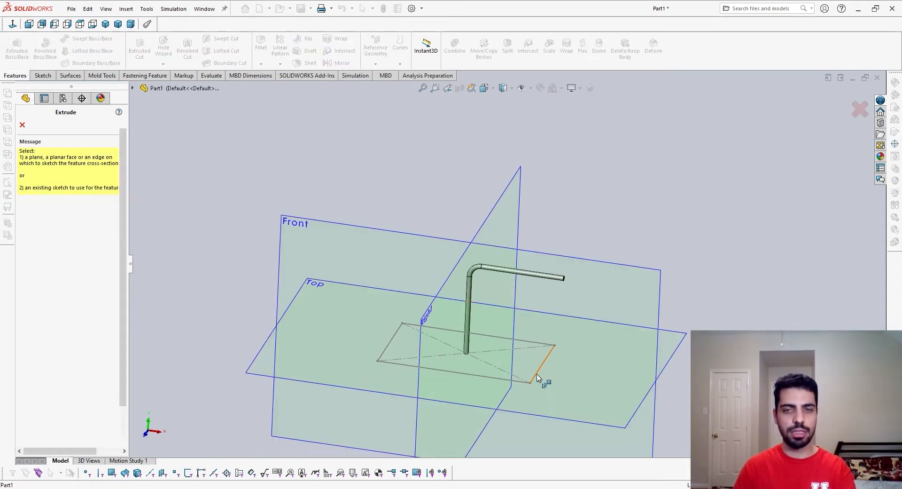
left_click(538, 380)
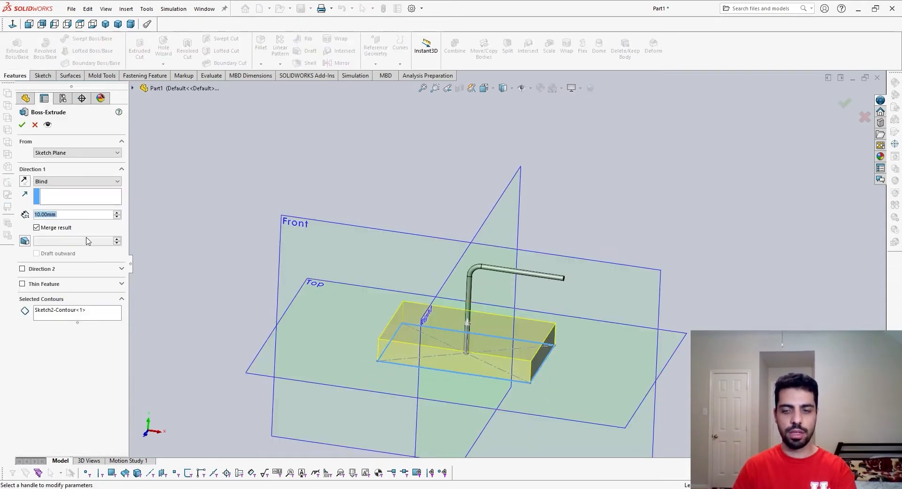
type("5")
key("Return")
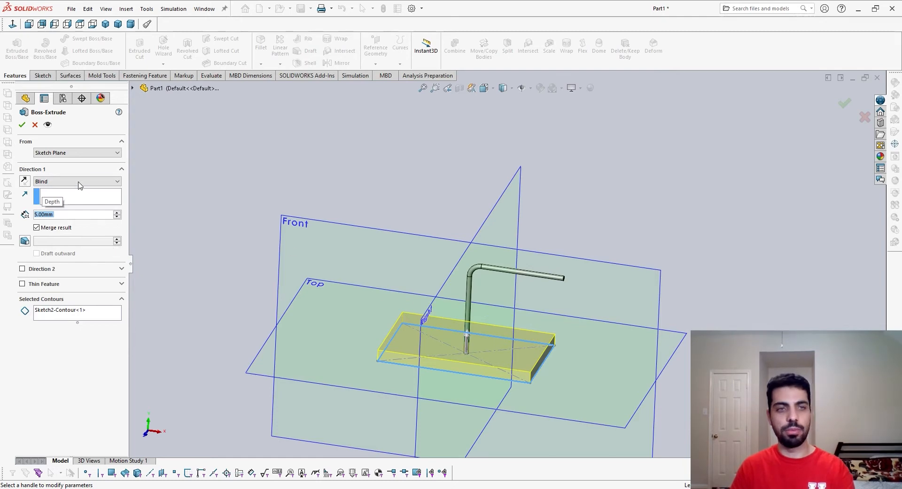
left_click(23, 125)
middle_click_drag(505, 364, 506, 339, "ctrl")
scroll(506, 337, "down", 3)
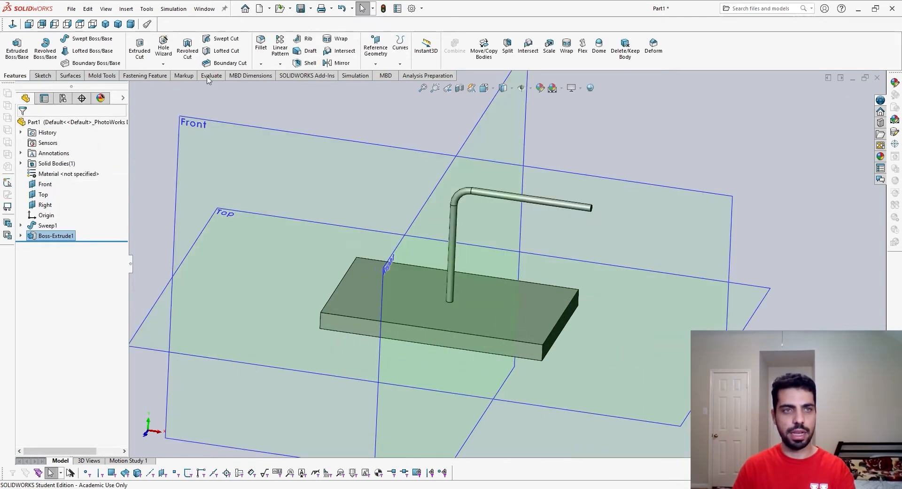
Fillet the edges around the base plate's top face with a symmetric 10 mm radius.
left_click(261, 44)
left_click(506, 343)
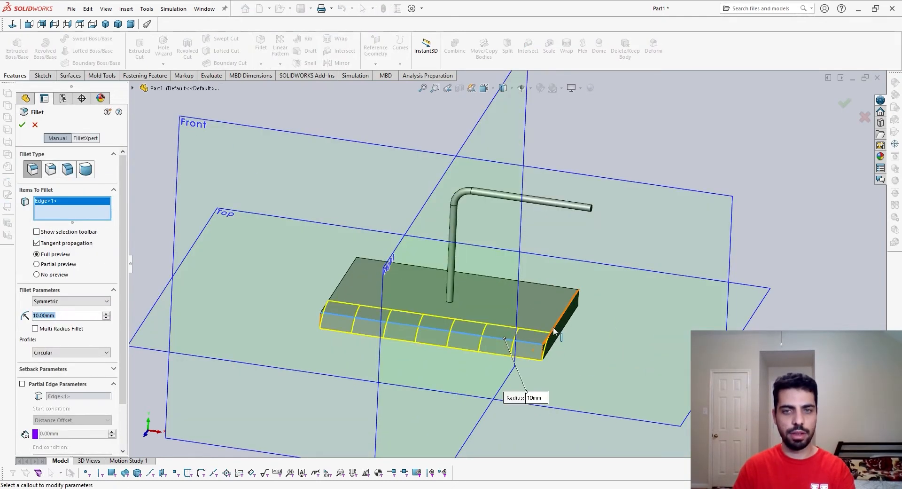
left_click(564, 296)
left_click(376, 289)
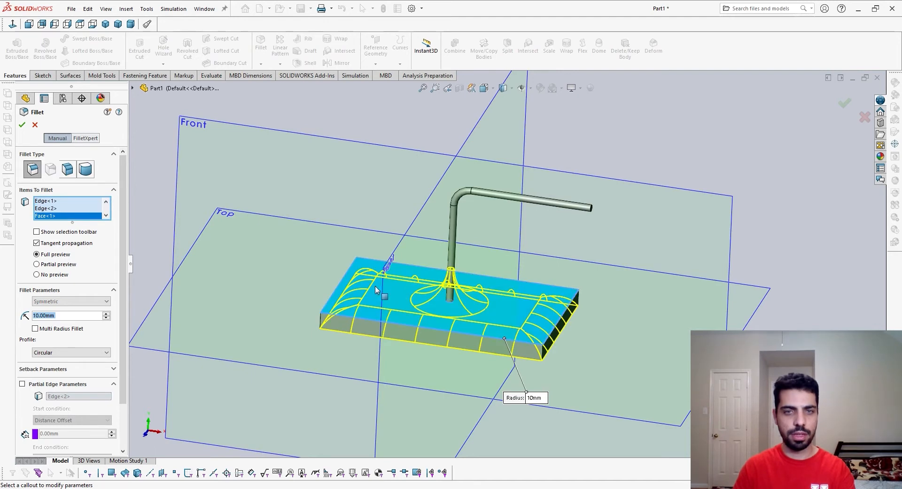
left_click(23, 124)
middle_click_drag(526, 319, 524, 256)
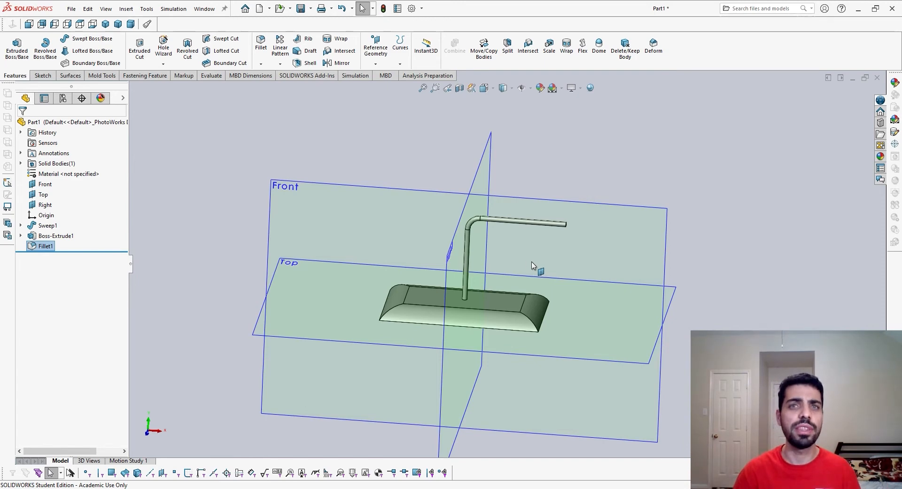
Save the part as an STL file named Cloth Hanger in the YouTube\16 folder, accepting the export confirmation.
left_click(71, 9)
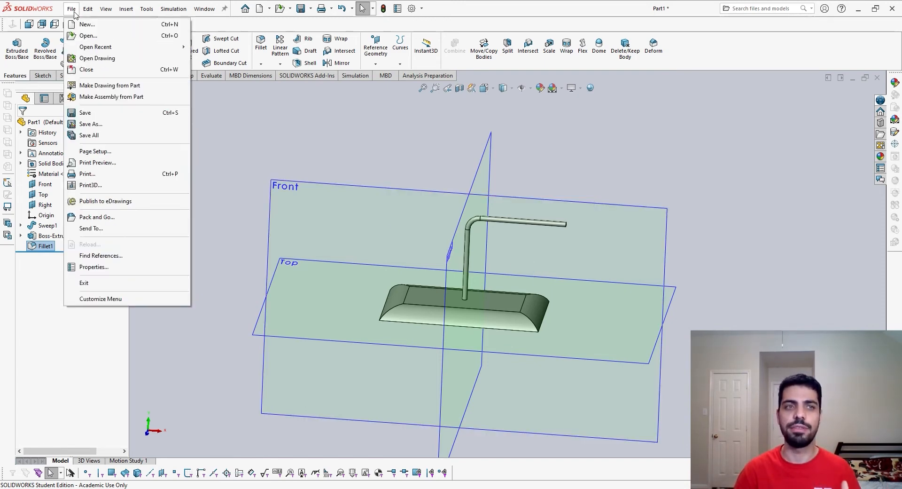
left_click(89, 124)
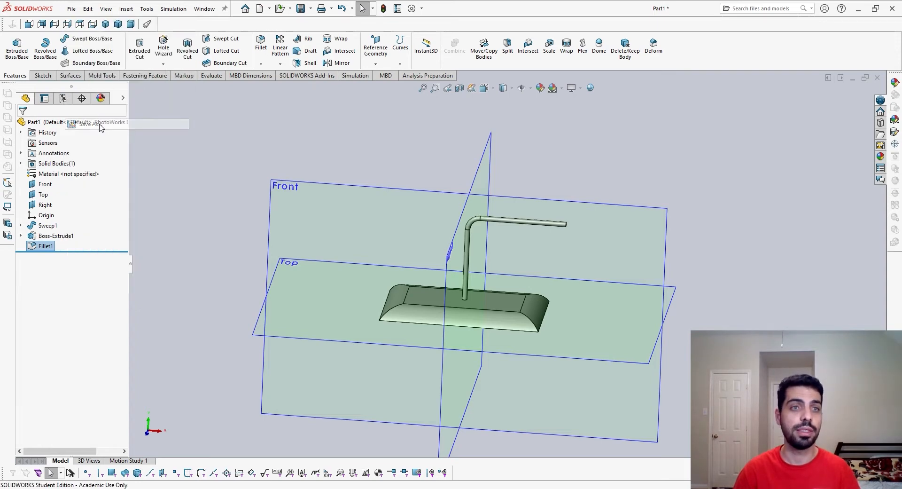
left_click(429, 300)
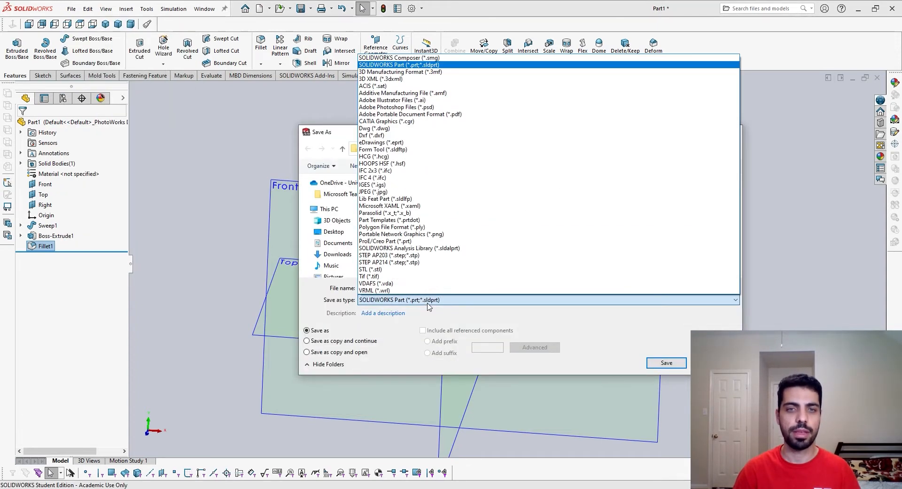
left_click(389, 269)
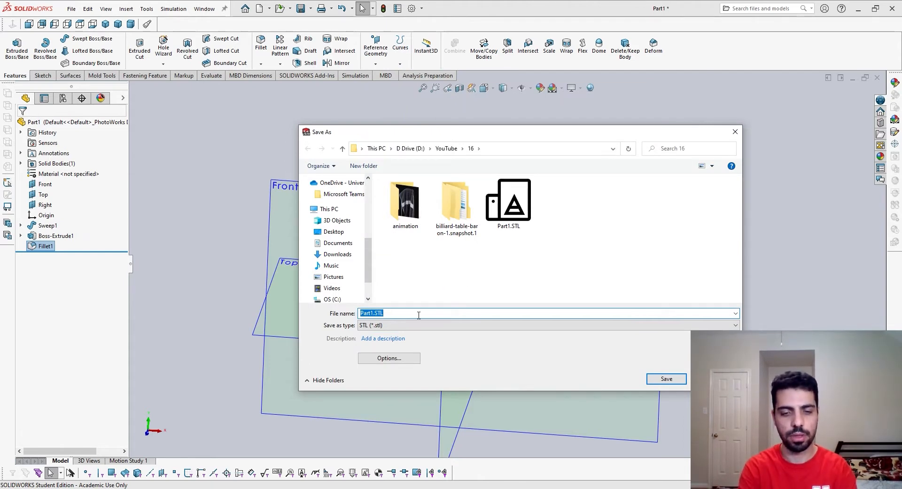
type("Cloth Hanger")
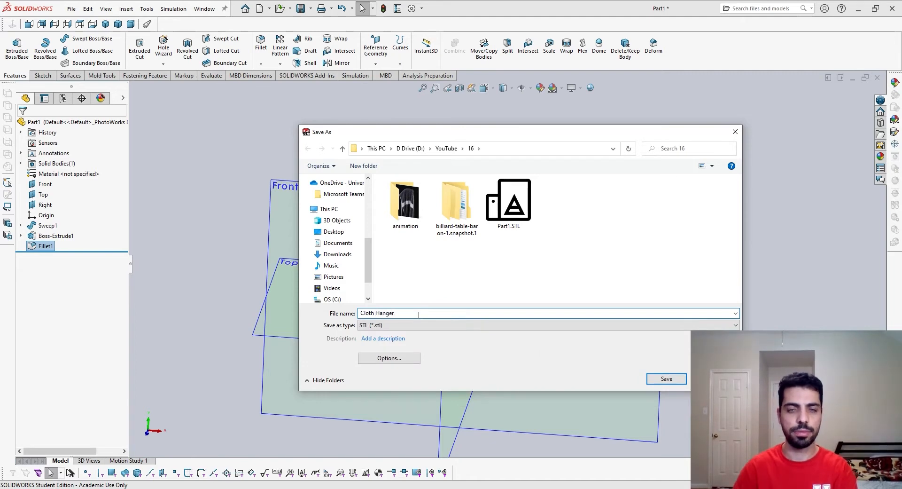
left_click(667, 378)
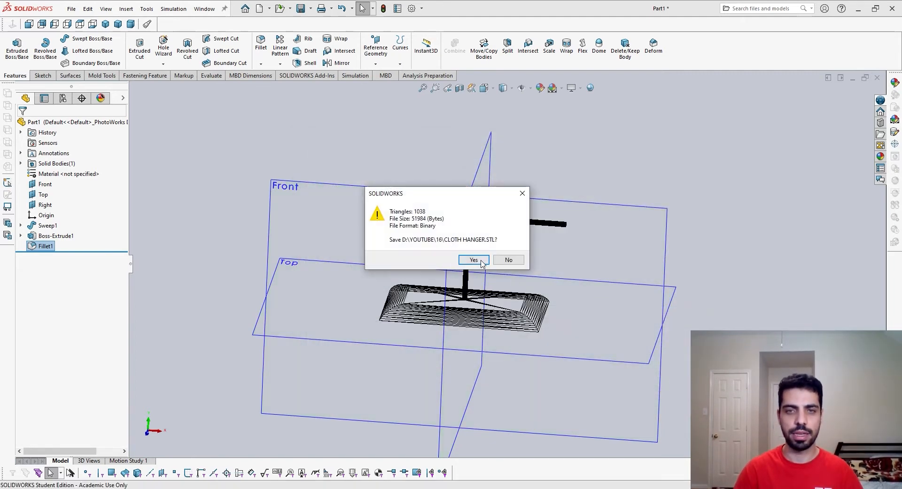
left_click(481, 261)
Switch to Blender, start a new General file and delete the default cube.
left_click(488, 237)
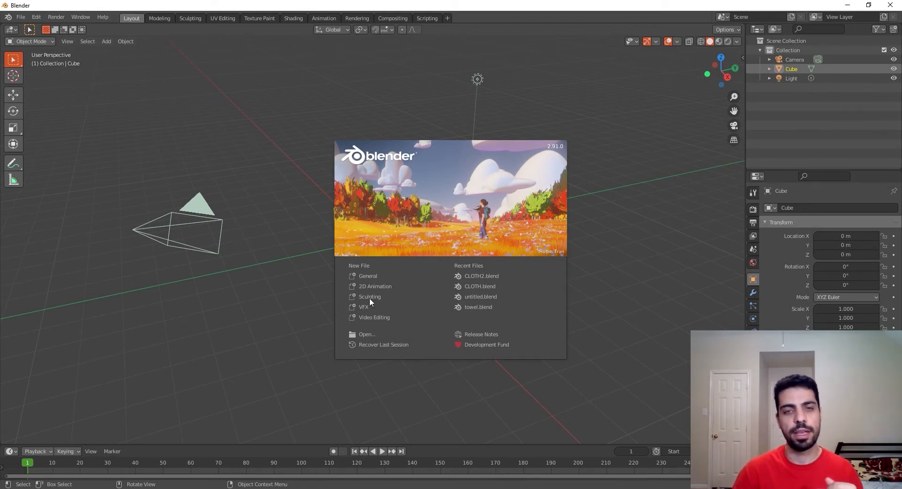
left_click(374, 275)
middle_click_drag(422, 293, 401, 261)
scroll(366, 233, "down", 2)
scroll(402, 260, "up", 3)
middle_click_drag(463, 322, 441, 307, "shift")
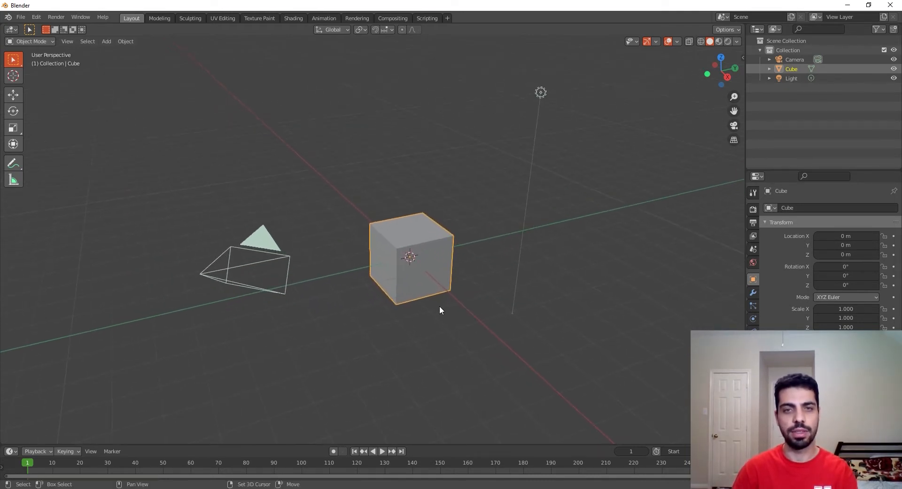
right_click(829, 69)
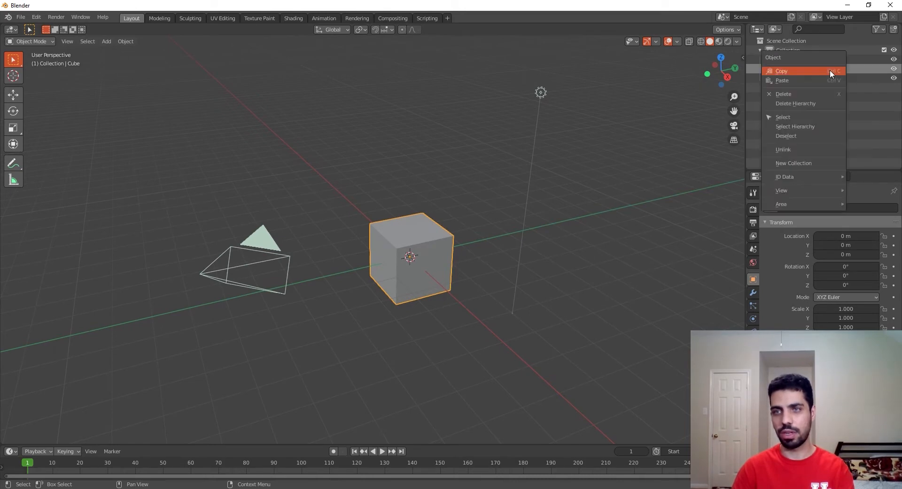
left_click(801, 95)
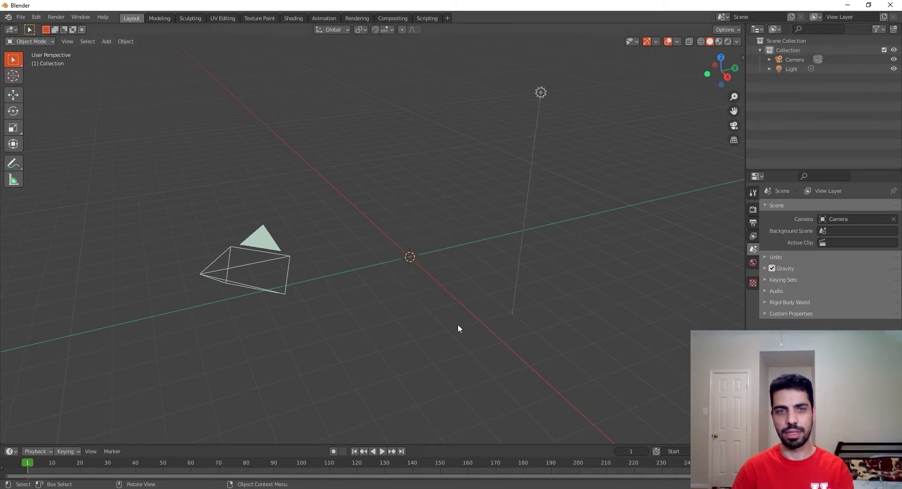
Import Cloth Hanger.STL from D:\YouTube\16 into the scene.
left_click(20, 18)
mouse_move(57, 144)
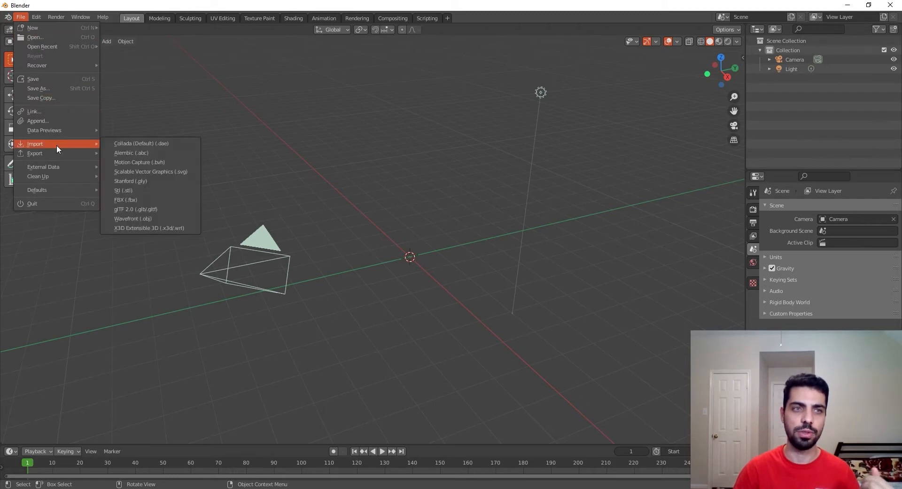
left_click(145, 188)
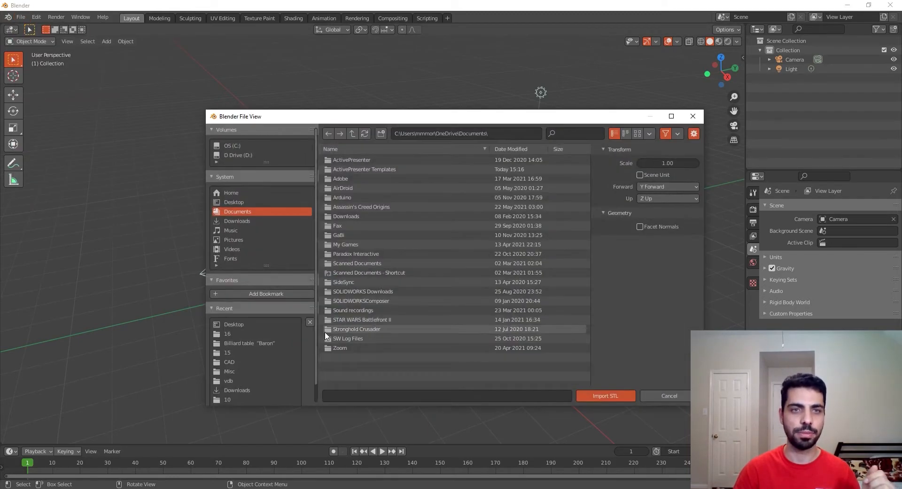
left_click(230, 155)
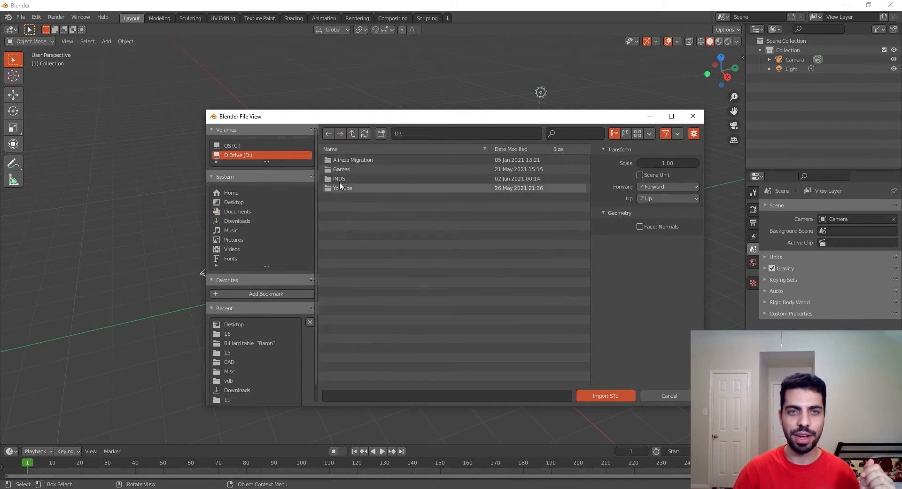
double_click(353, 188)
double_click(346, 297)
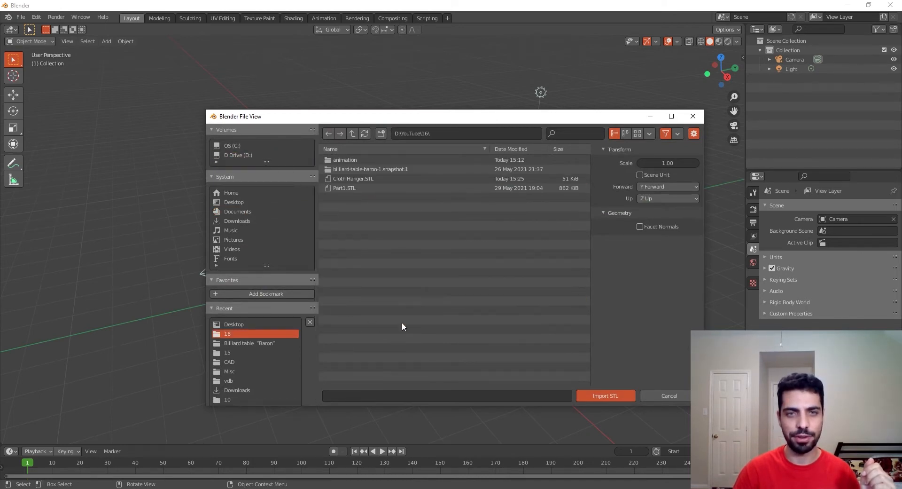
double_click(351, 179)
Rotate the imported hanger 90° about the global X axis so its base lies flat.
scroll(476, 266, "down", 8)
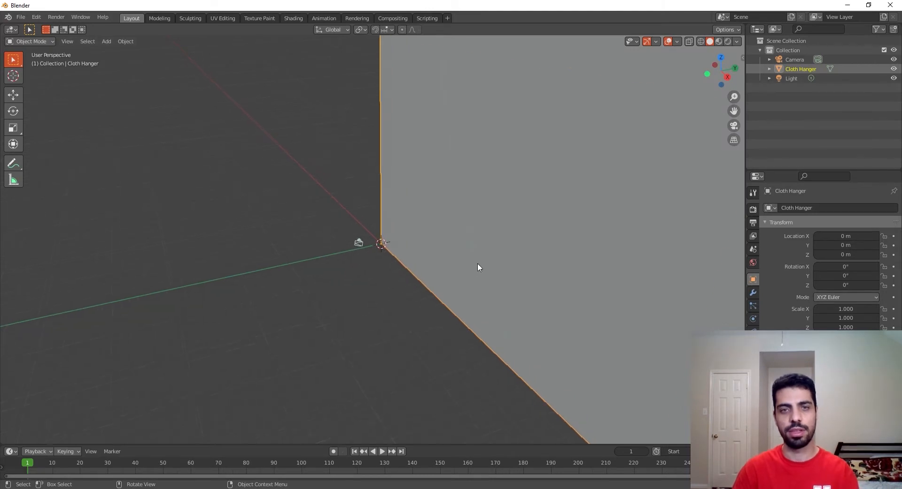
middle_click_drag(473, 261, 441, 245)
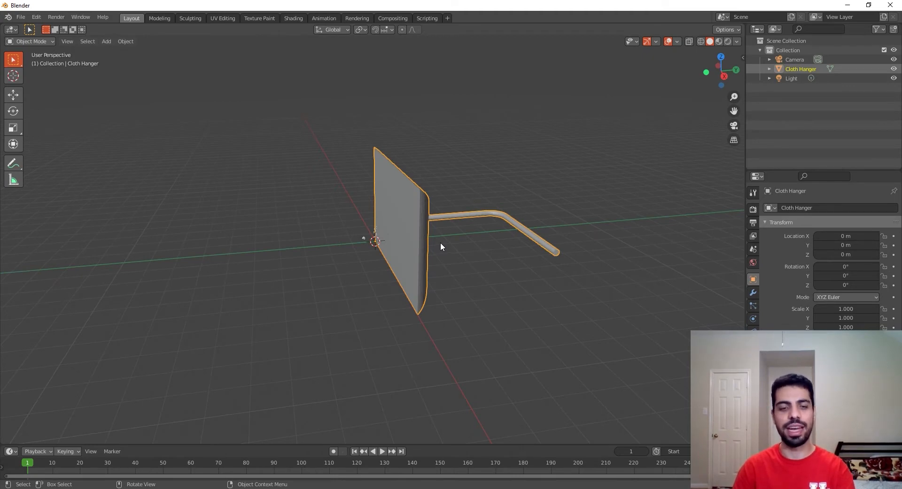
key("r")
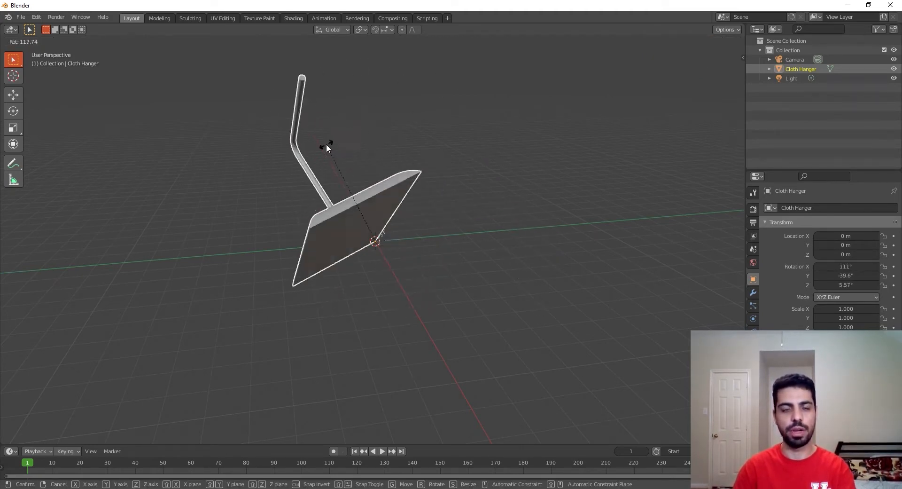
key("x")
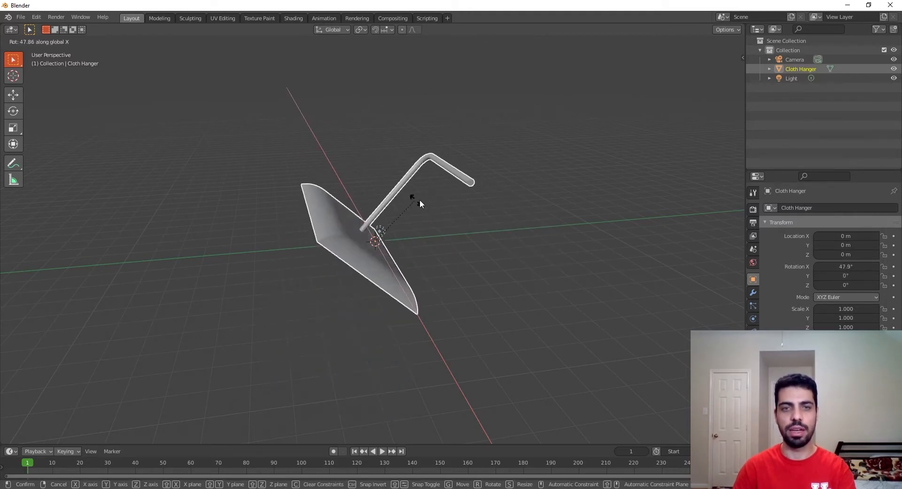
left_click(379, 216)
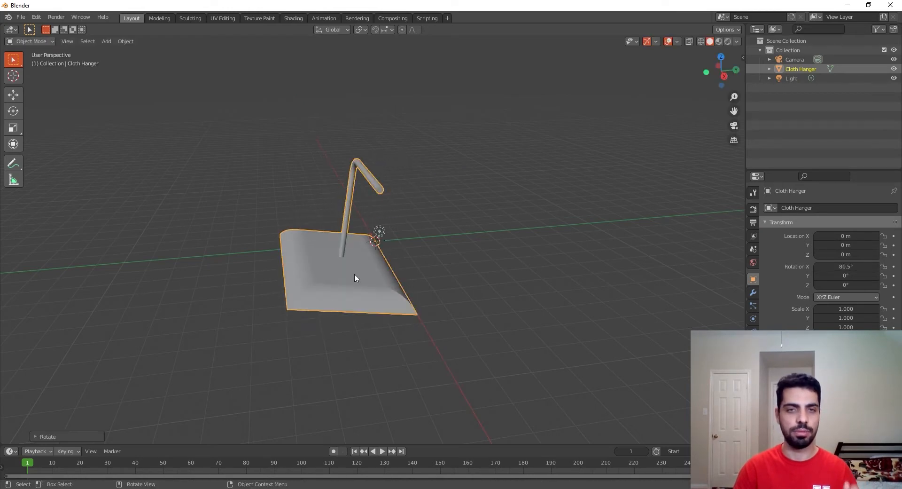
left_click(34, 435)
left_click(136, 402)
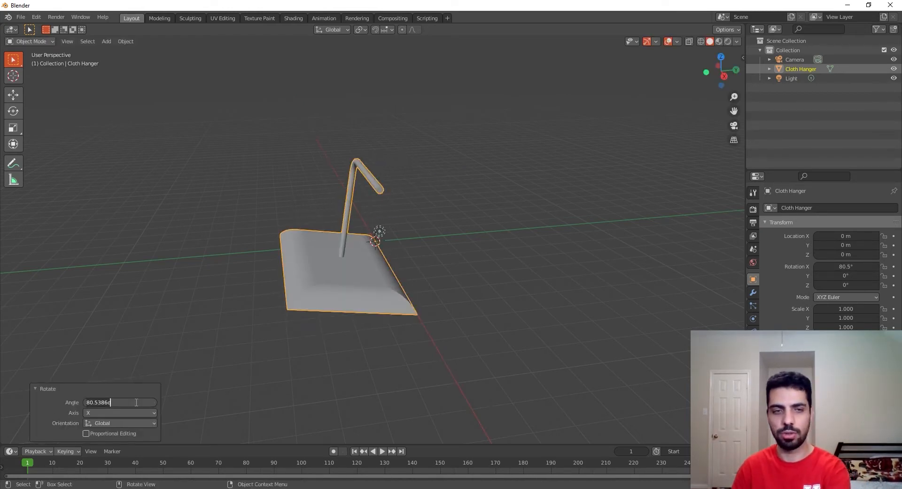
type("890")
type("90")
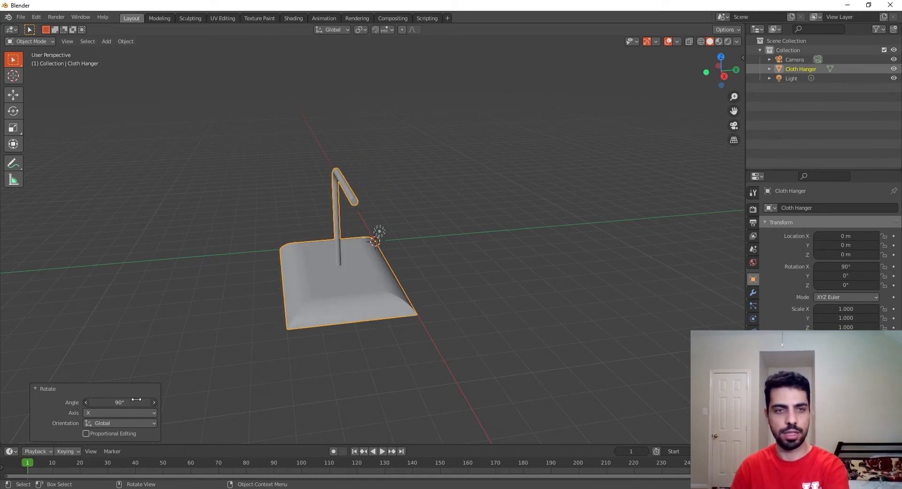
key("Return")
Add a mesh plane at the world origin and scale it uniformly by about 26.
middle_click_drag(372, 282, 407, 288)
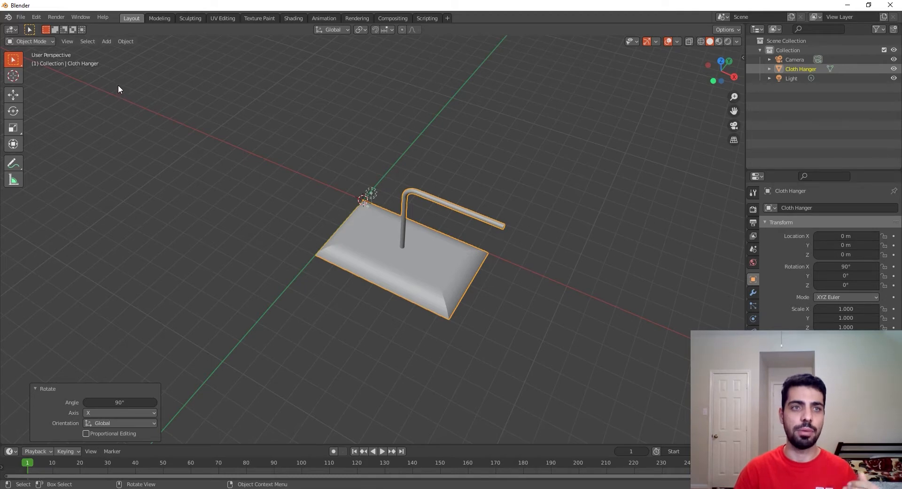
left_click(105, 41)
mouse_move(106, 48)
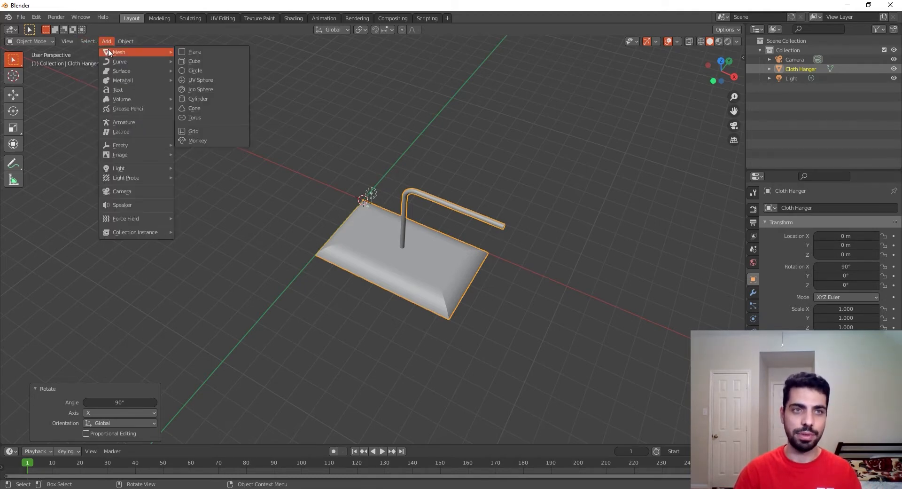
left_click(198, 50)
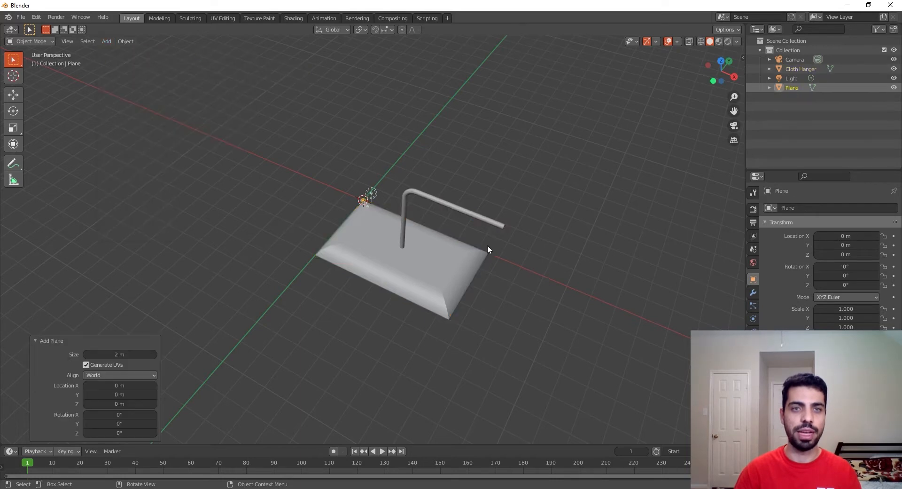
middle_click_drag(486, 244, 403, 208)
scroll(405, 218, "up", 4)
key("s")
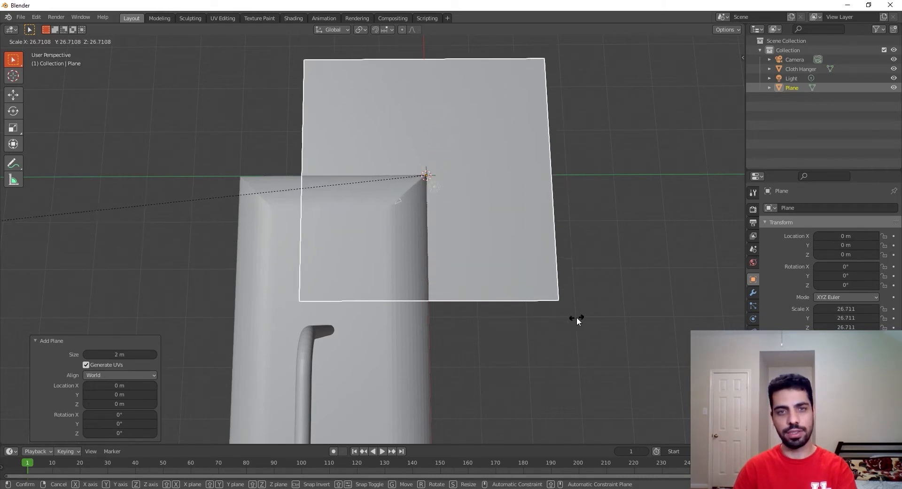
left_click(610, 301)
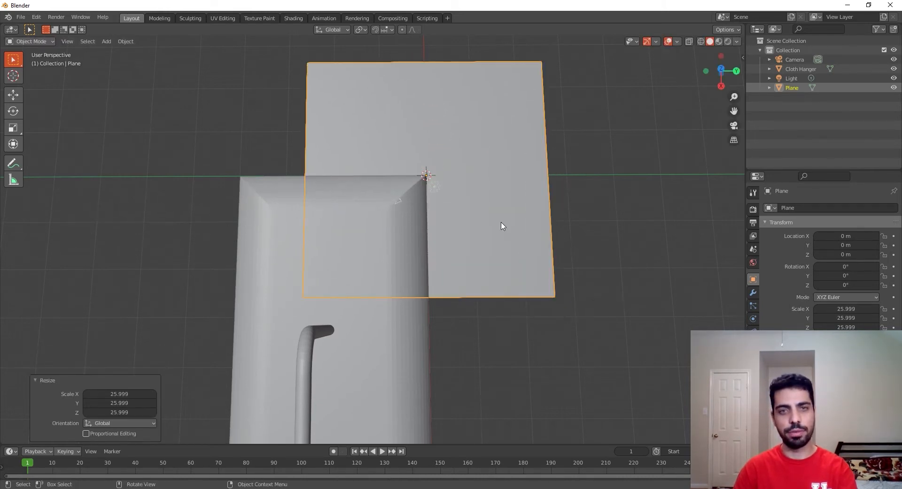
Scale the plane by about 0.53 along X and about 1.6 along Y to form a long rectangle.
key("s")
key("x")
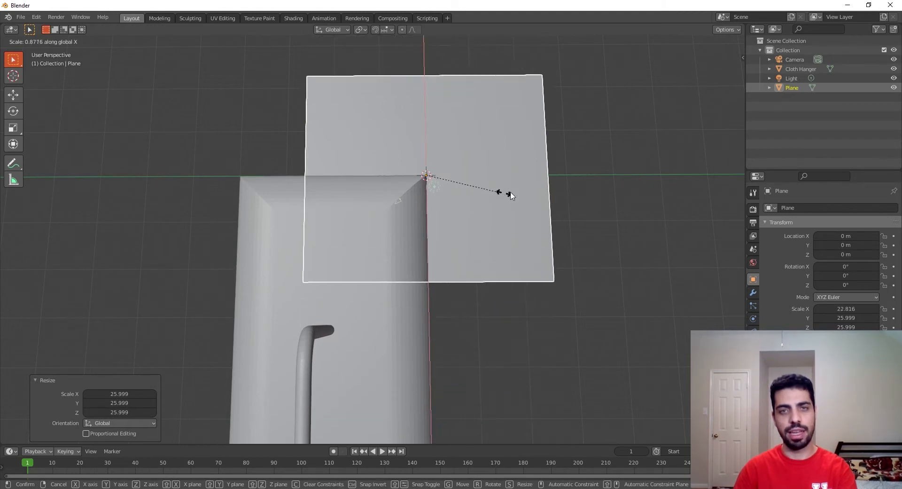
left_click(474, 187)
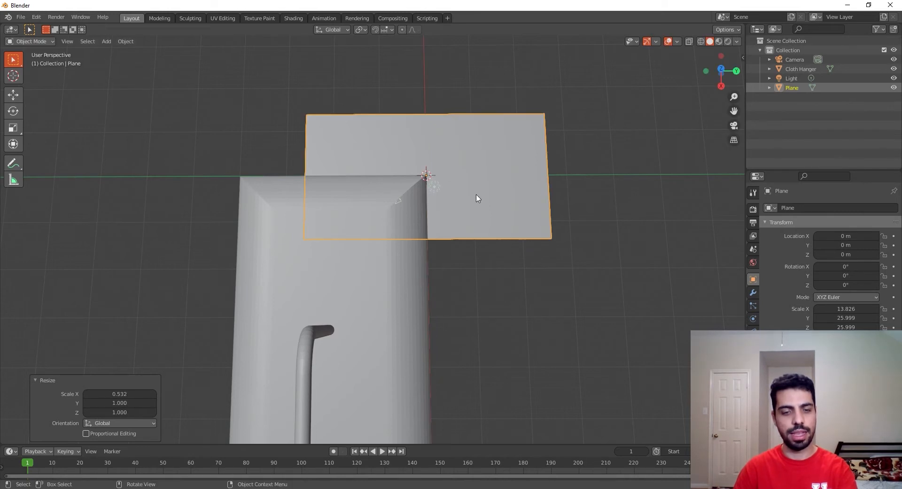
key("s")
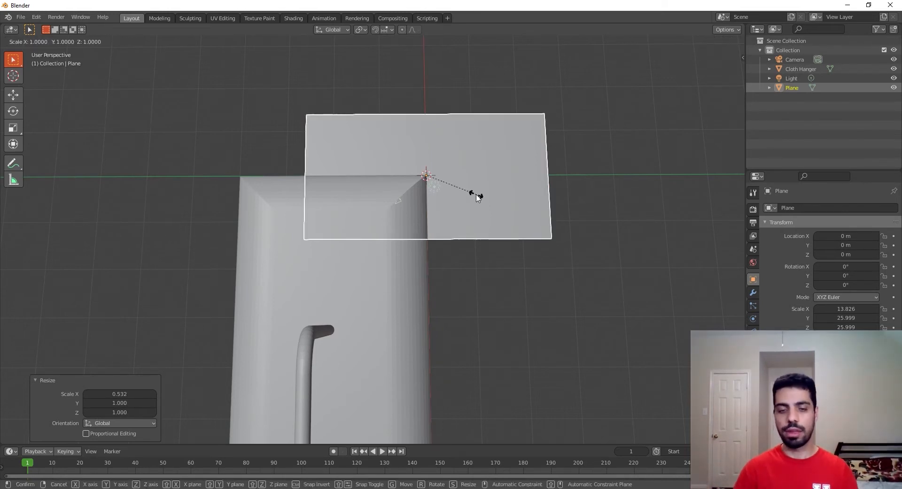
key("y")
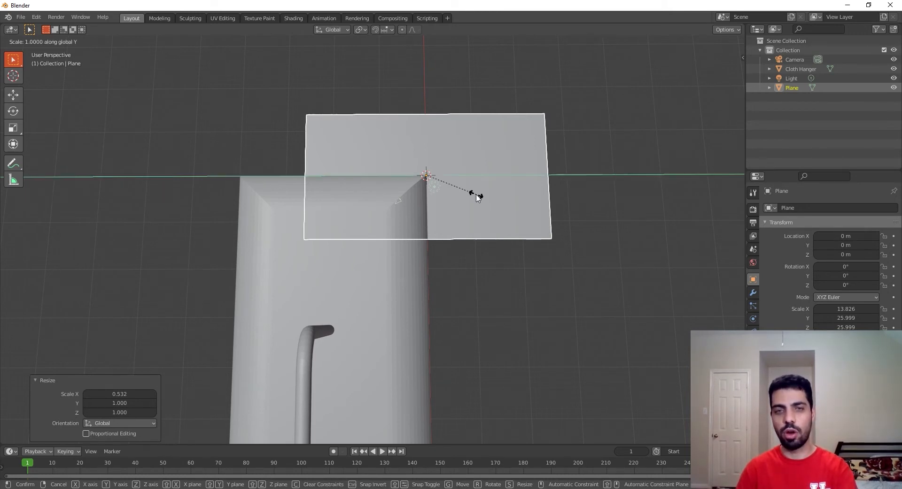
left_click(511, 193)
Raise the plane along the global Z axis to a height of about 77.8 m above the hanger.
scroll(459, 281, "up", 5)
scroll(458, 279, "down", 9)
middle_click_drag(452, 270, 443, 186)
scroll(443, 186, "down", 1)
key("g")
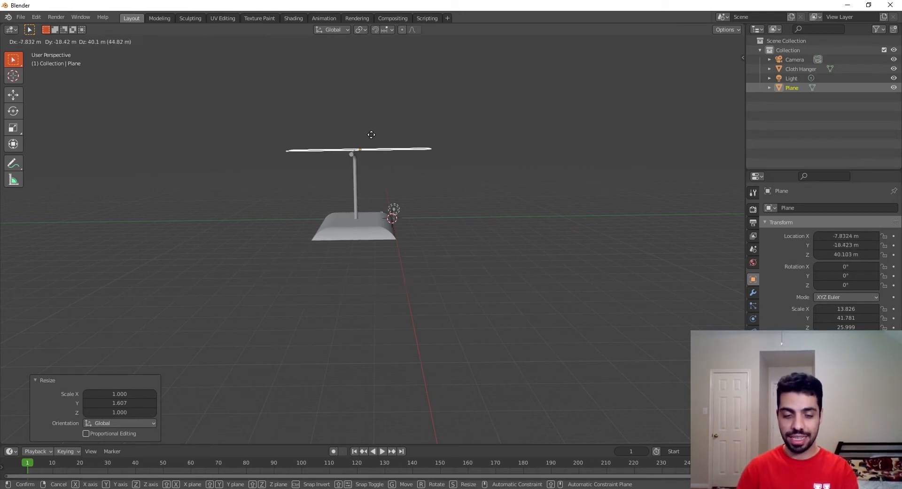
key("z")
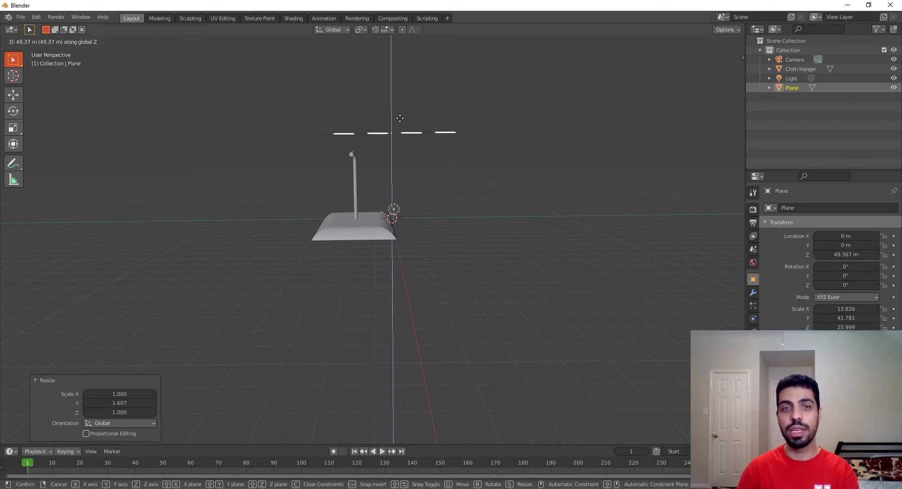
left_click(400, 118)
middle_click_drag(396, 179, 486, 242)
key("g")
key("z")
left_click(396, 141)
Move the plane about -20.1 m along global Y and about 58.1 m along global X to place it over the hanger's arm.
key("g")
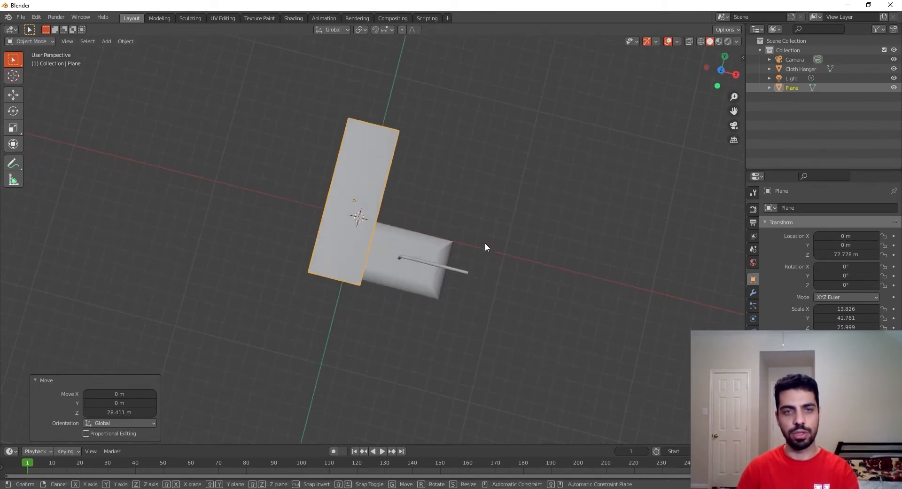
key("y")
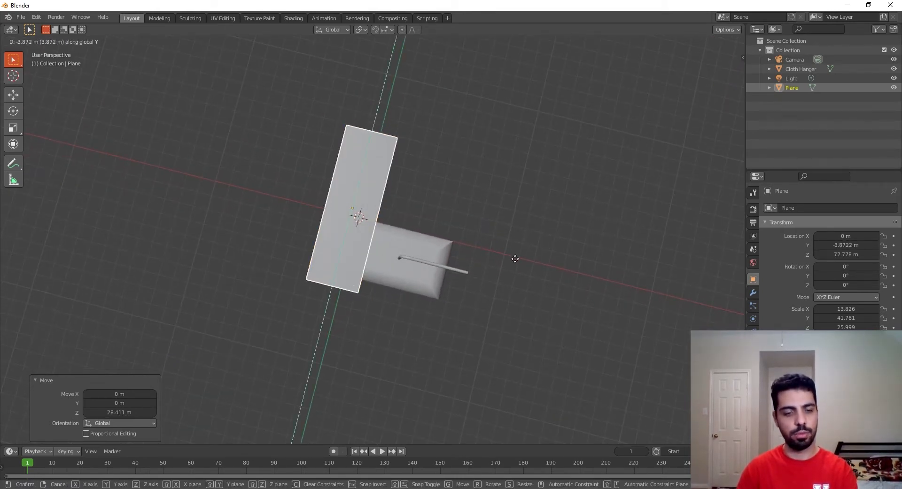
left_click(513, 290)
key("g")
key("x")
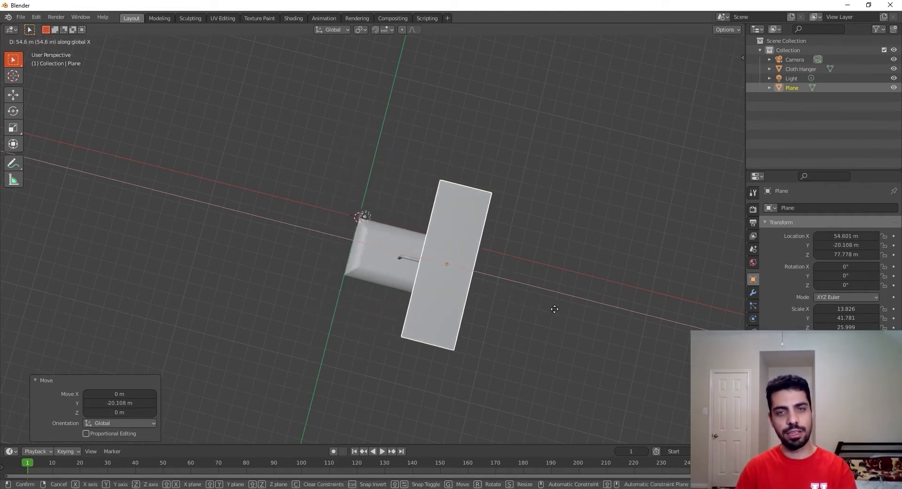
left_click(558, 312)
middle_click_drag(530, 342, 491, 278)
scroll(428, 202, "up", 2)
middle_click_drag(424, 196, 368, 238, "shift")
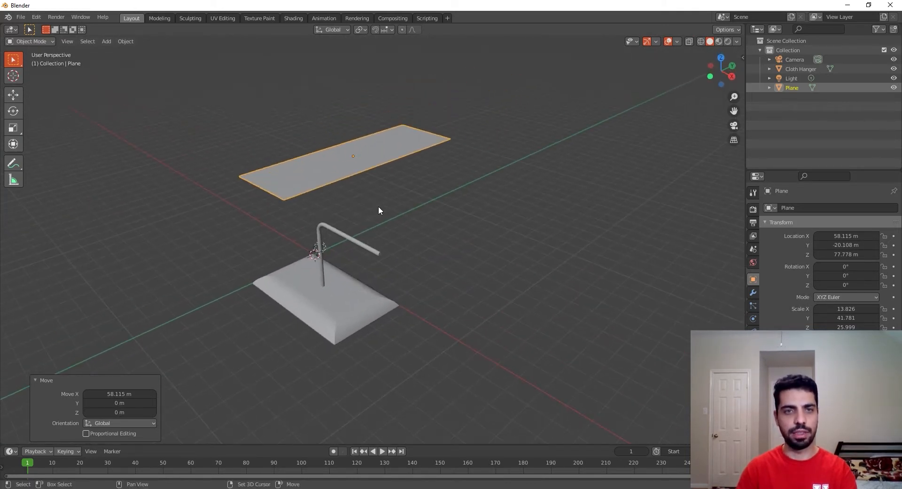
middle_click_drag(379, 207, 429, 206, "shift")
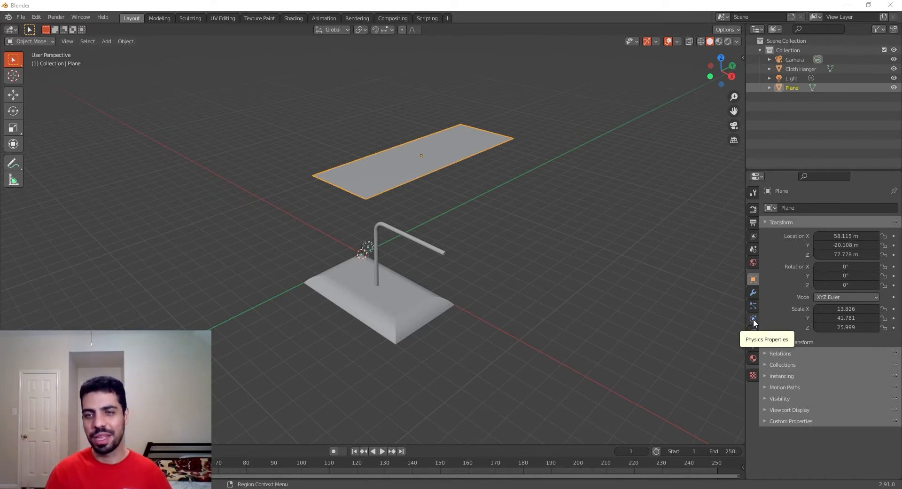
Enable Cloth physics for the plane, and test-play the simulation before returning to the first frame.
left_click(753, 319)
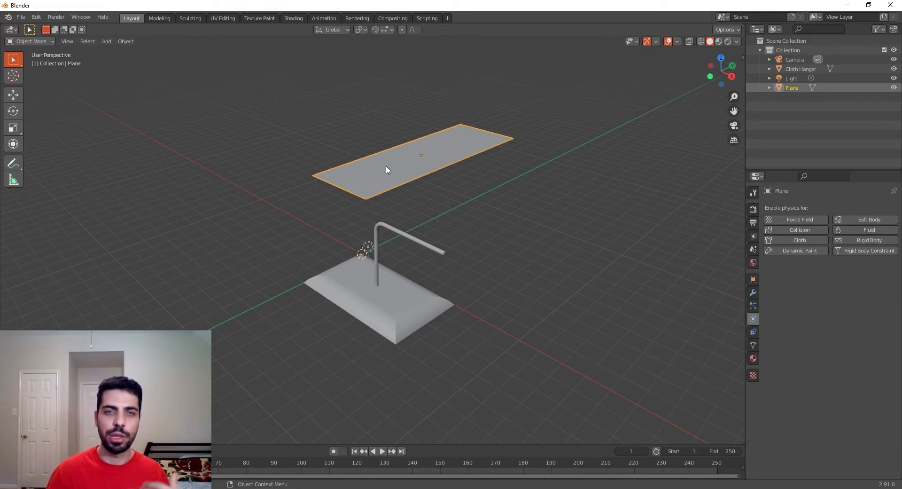
left_click(816, 239)
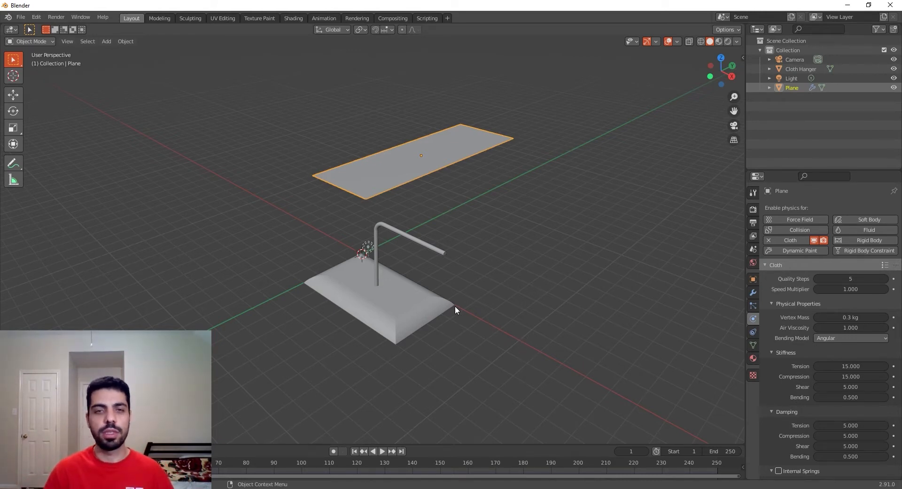
middle_click_drag(455, 307, 428, 371)
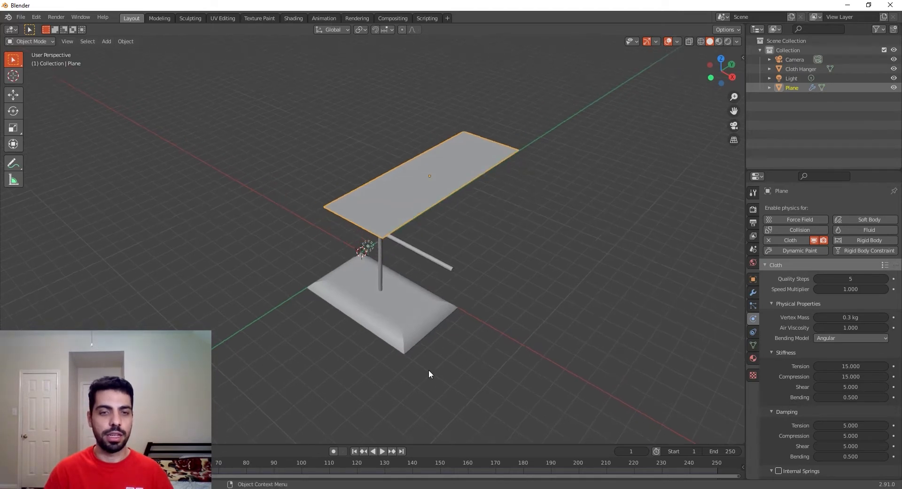
left_click(383, 451)
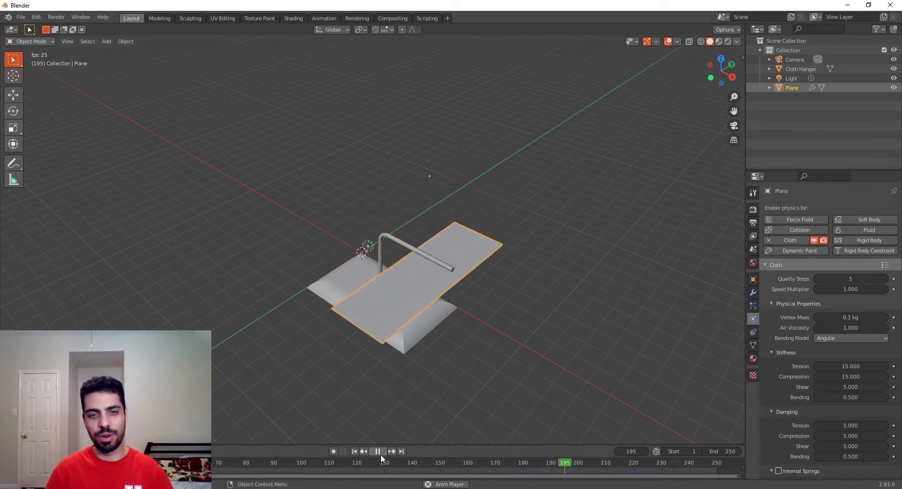
left_click(381, 453)
left_click(354, 451)
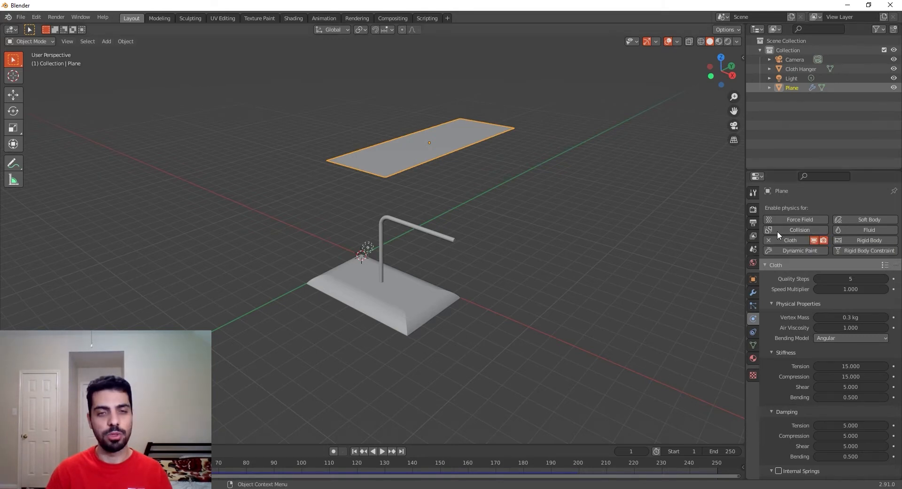
Enable Collision physics for the hanger, and test-play the simulation before returning to the first frame.
left_click(405, 313)
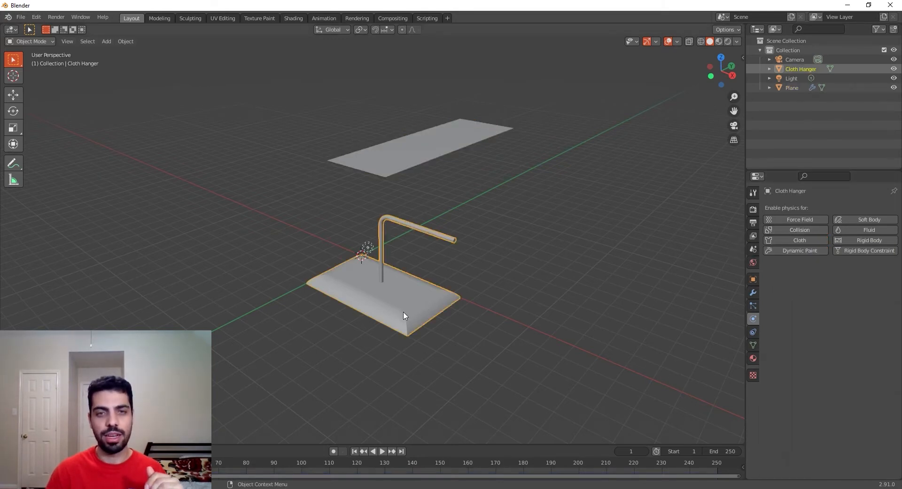
left_click(798, 230)
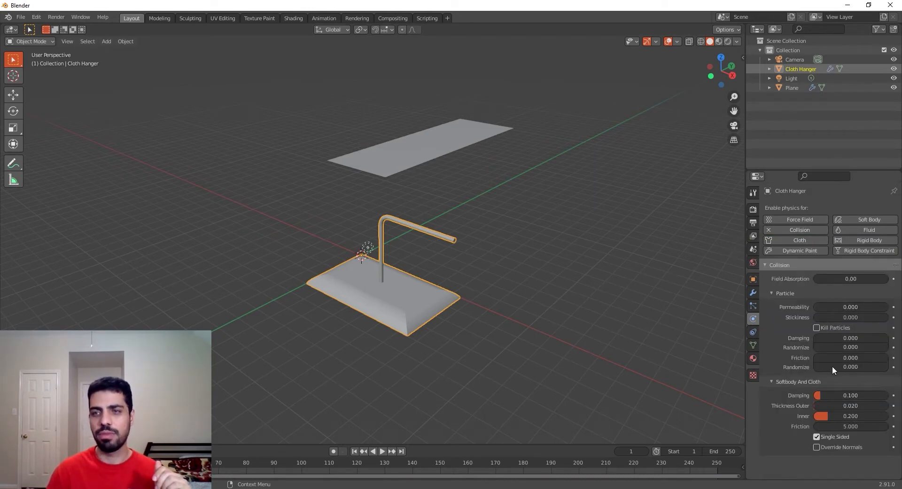
left_click(384, 451)
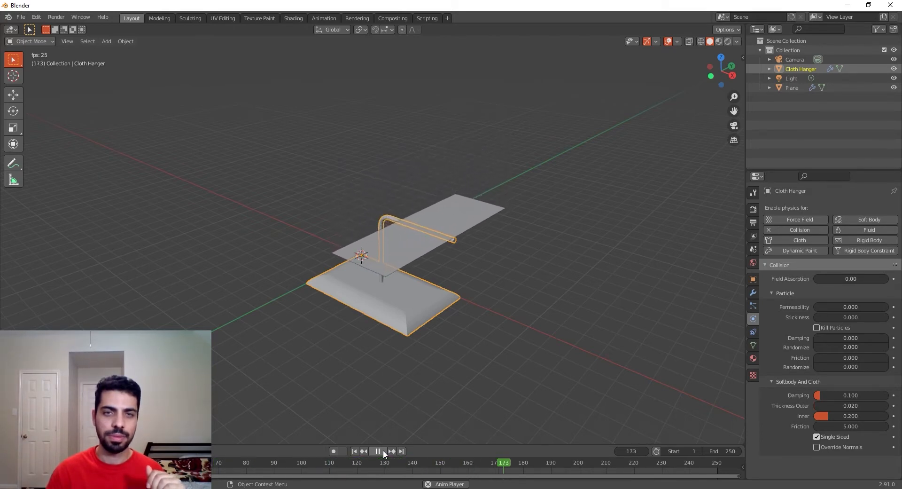
left_click(382, 450)
middle_click_drag(433, 375, 430, 390)
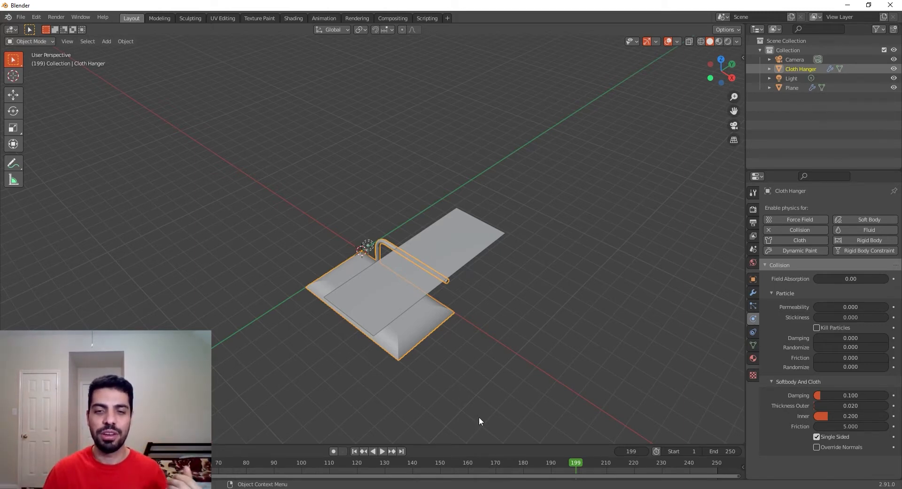
left_click(355, 451)
Select the plane instead of the hanger and switch it to Edit Mode.
mouse_move(419, 277)
middle_mouse_down()
mouse_move(406, 274)
mouse_move(421, 262)
middle_mouse_up()
scroll(425, 216, "up", 2)
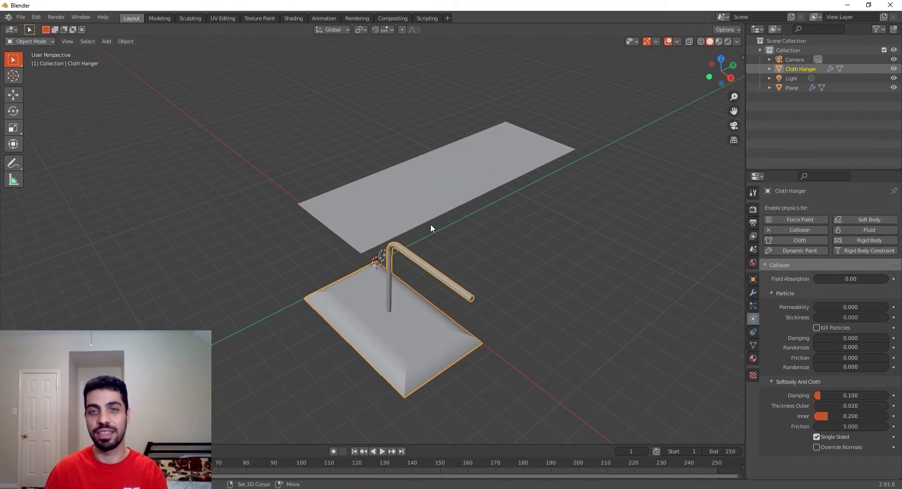
left_click(430, 254)
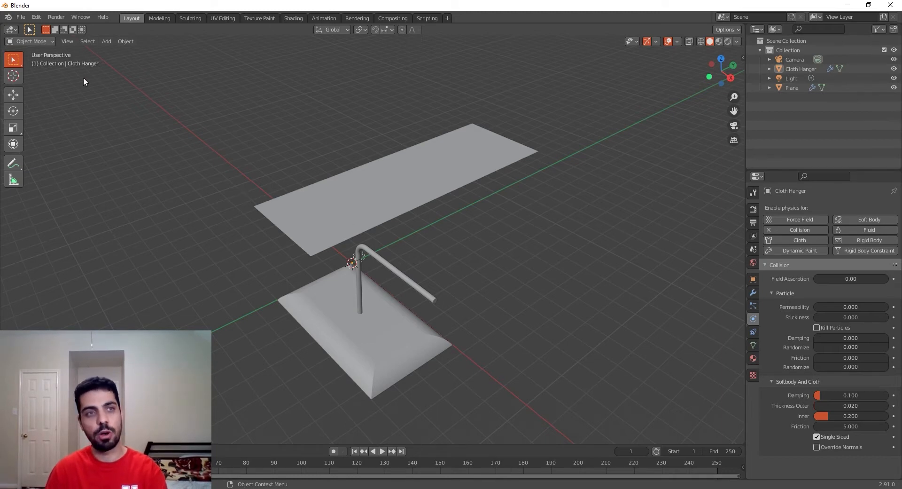
left_click(47, 41)
left_click(49, 58)
mouse_move(494, 192)
middle_mouse_down()
mouse_move(483, 206)
mouse_move(482, 187)
middle_mouse_up()
left_click(465, 187)
key("Tab")
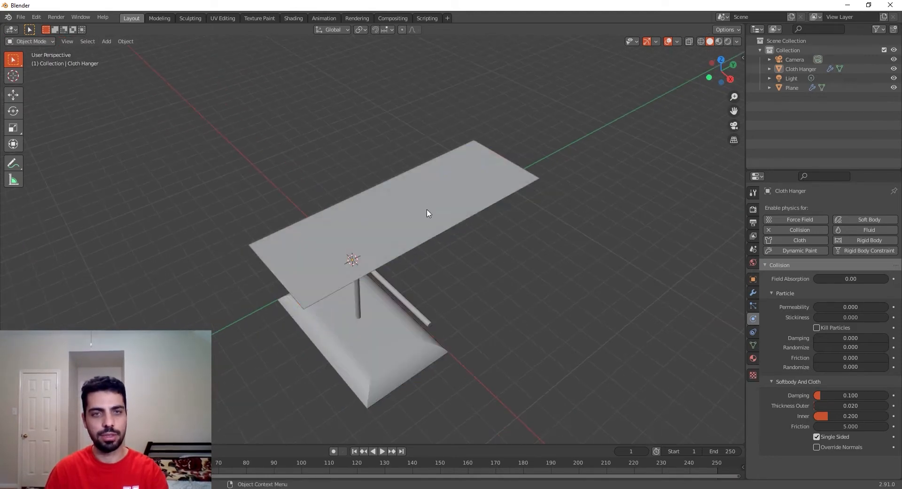
left_click(425, 214)
key("Tab")
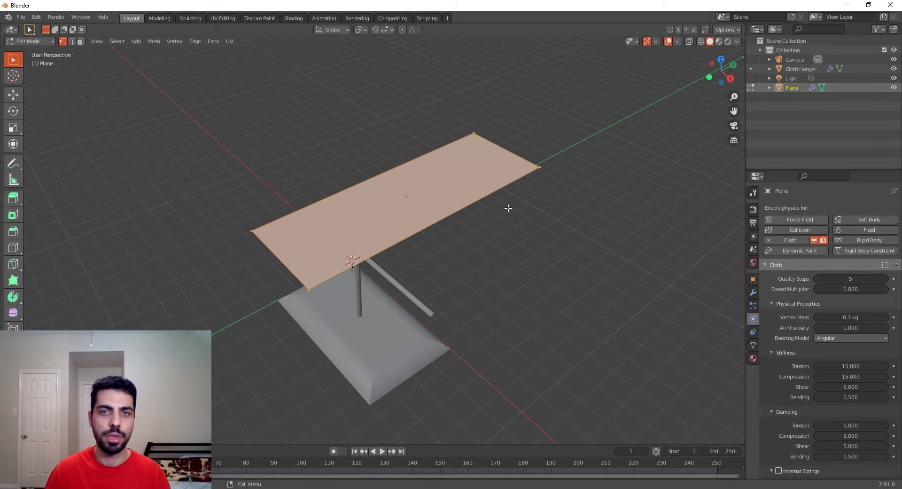
Subdivide the plane into a dense grid of faces and return to Object Mode with nothing selected.
right_click(474, 181)
left_click(436, 182)
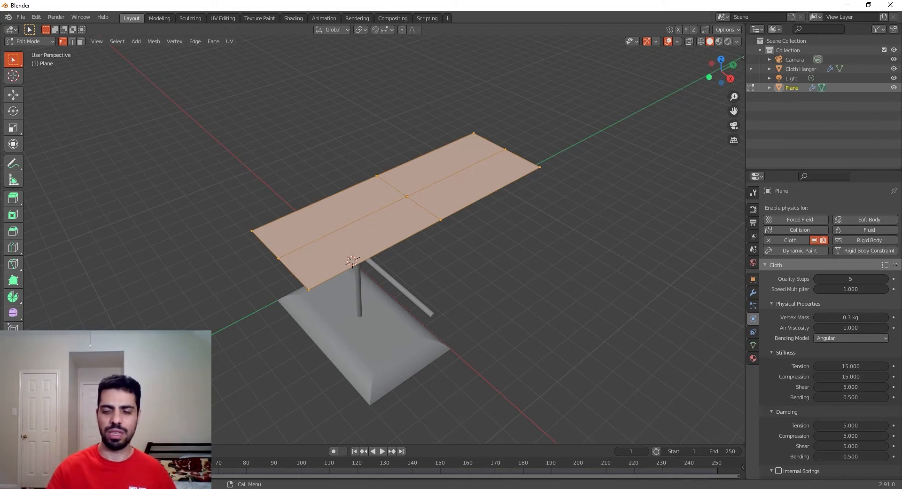
key("Return")
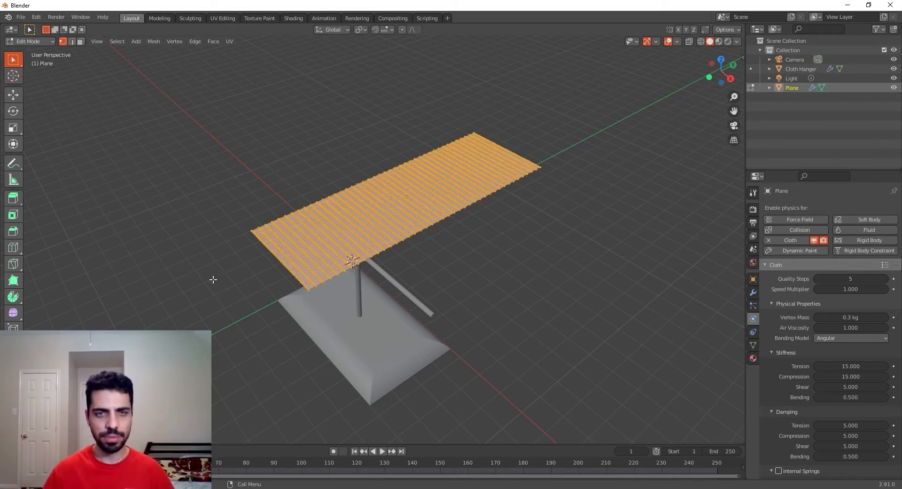
scroll(288, 205, "down", 3)
scroll(299, 257, "up", 7)
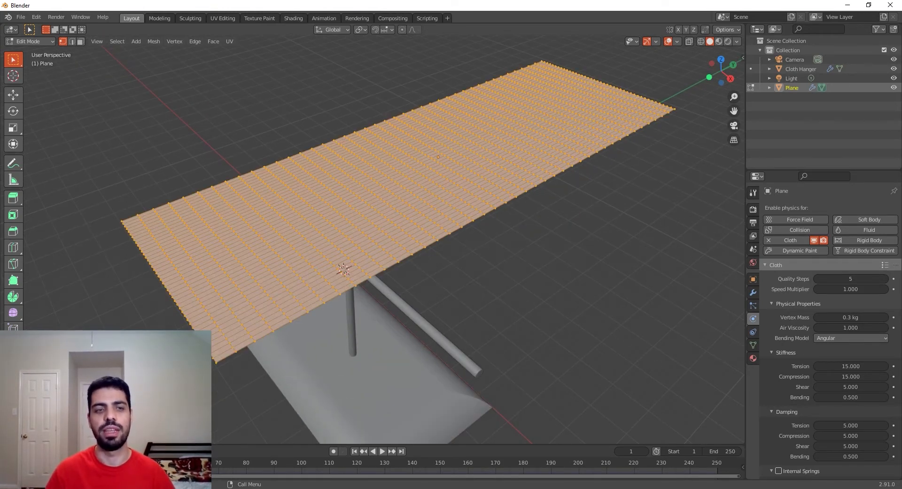
middle_click_drag(461, 318, 495, 301)
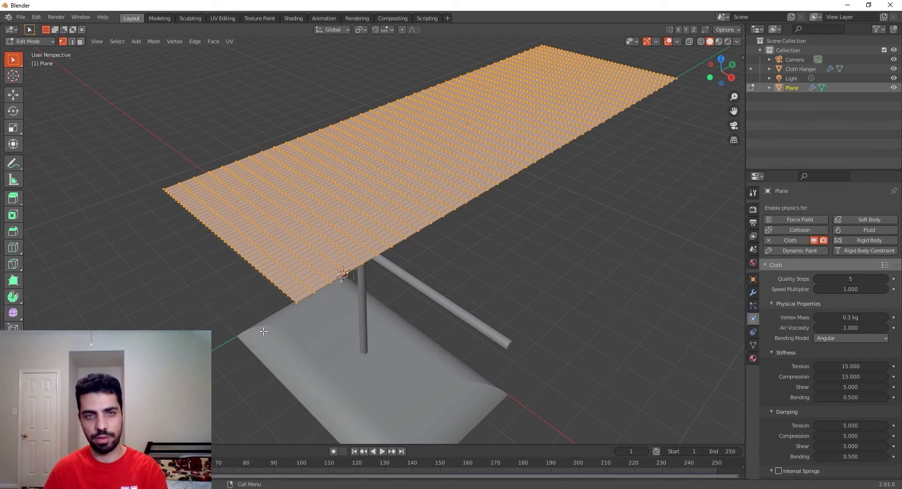
key("Tab")
left_click(472, 287)
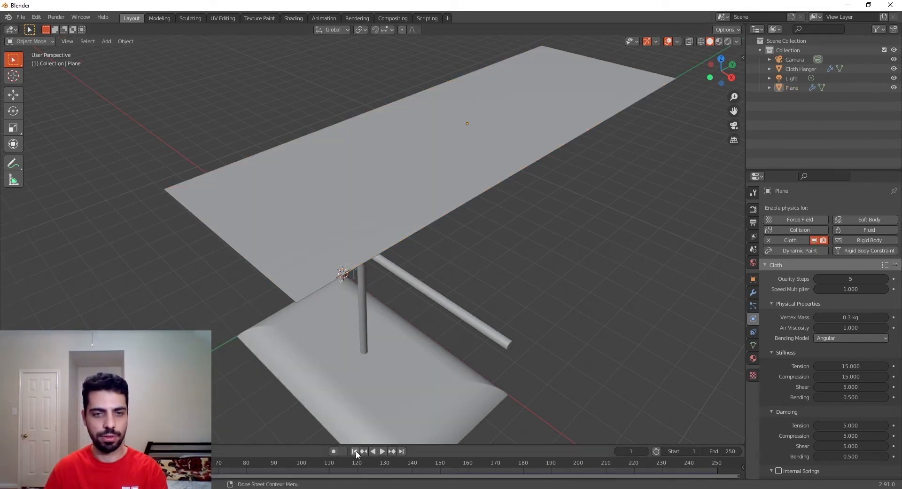
Play the simulation to check how the subdivided cloth falls toward the hanger, and return to the first frame.
middle_click_drag(423, 394, 455, 371)
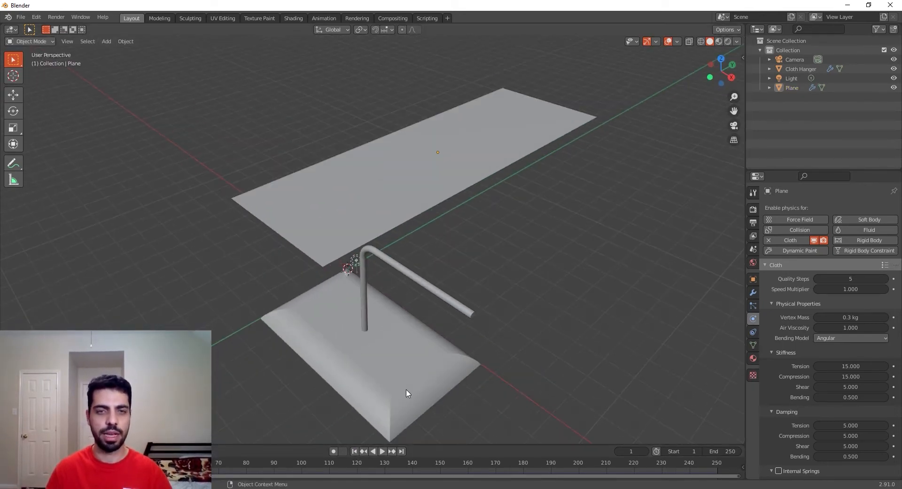
left_click(381, 451)
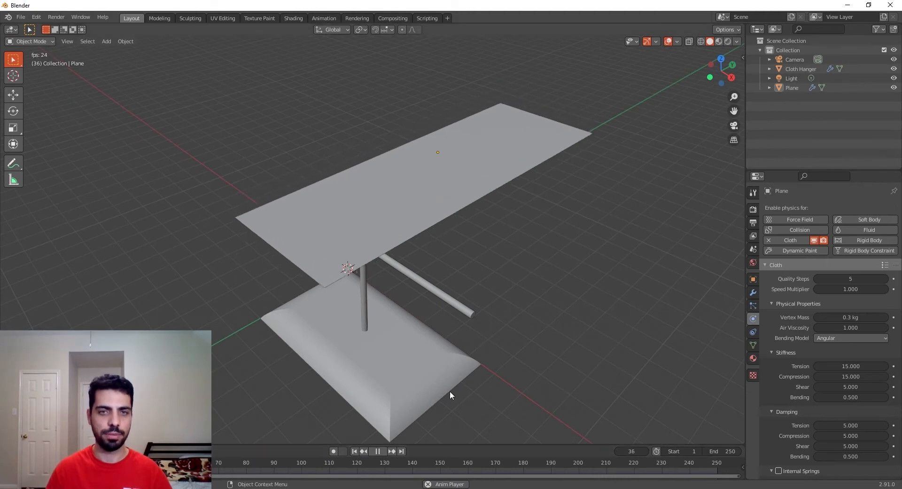
scroll(449, 390, "down", 2)
middle_click_drag(446, 386, 444, 380)
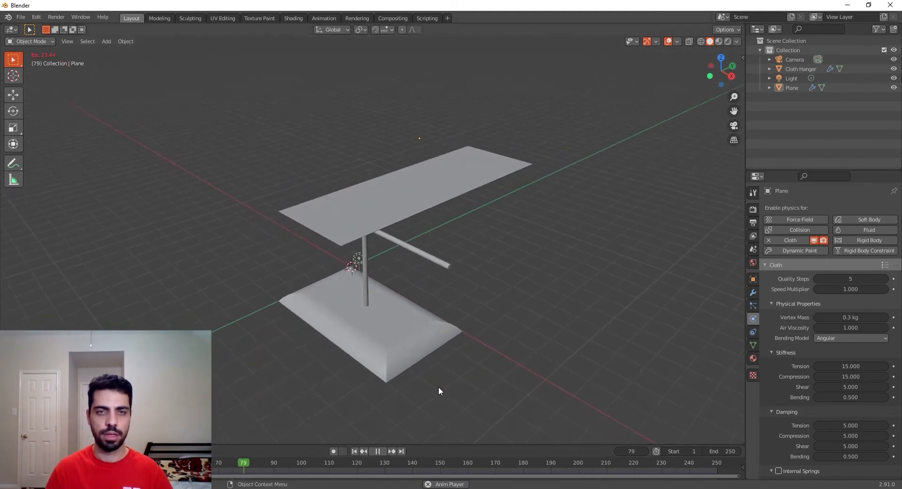
left_click(377, 454)
left_click(355, 452)
Move the plane farther along the positive global X axis, toward the free end of the hanger's arm.
scroll(430, 348, "down", 2)
middle_click_drag(430, 348, 436, 358)
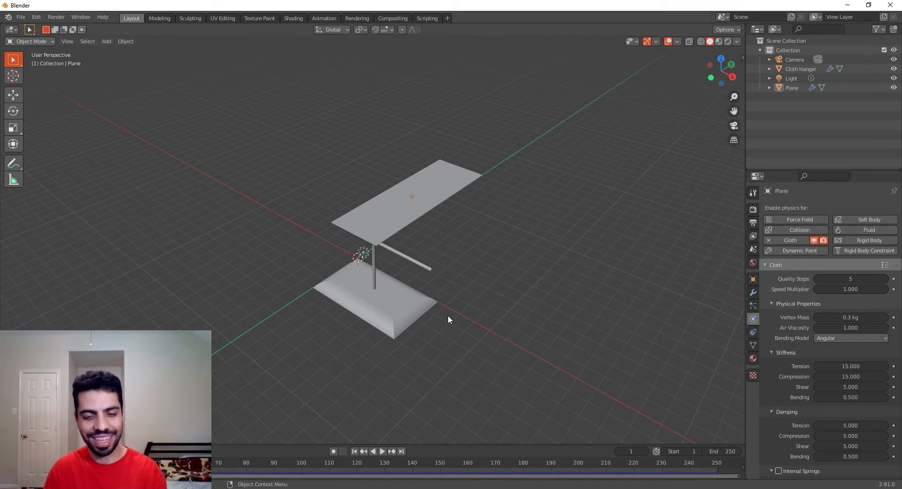
left_click(430, 201)
key("g")
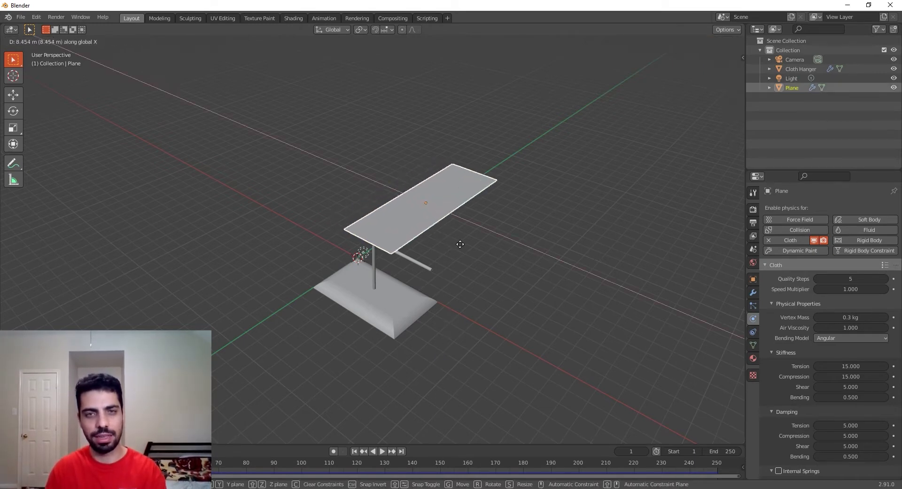
left_click(467, 254)
middle_click_drag(466, 253, 459, 348)
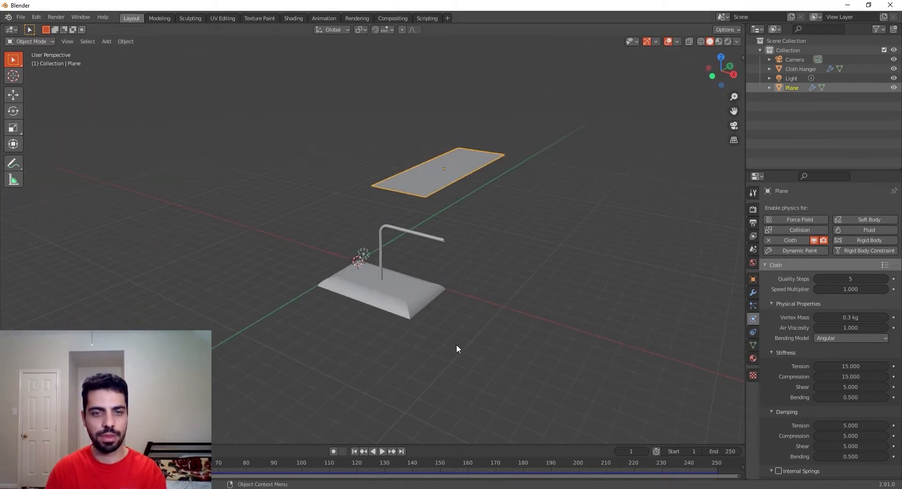
Replay the simulation to examine how the repositioned cloth drapes over the hanger's arm, and stop playback.
left_click(383, 451)
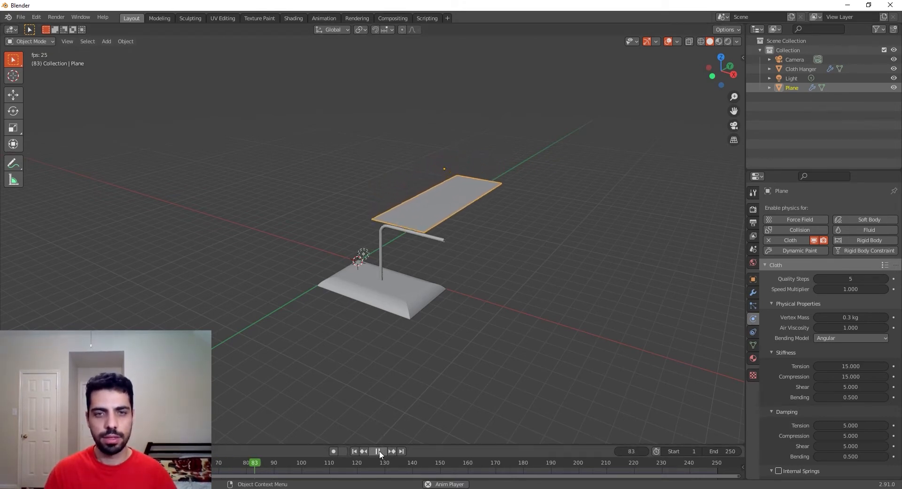
scroll(485, 244, "down", 1)
scroll(486, 245, "up", 2)
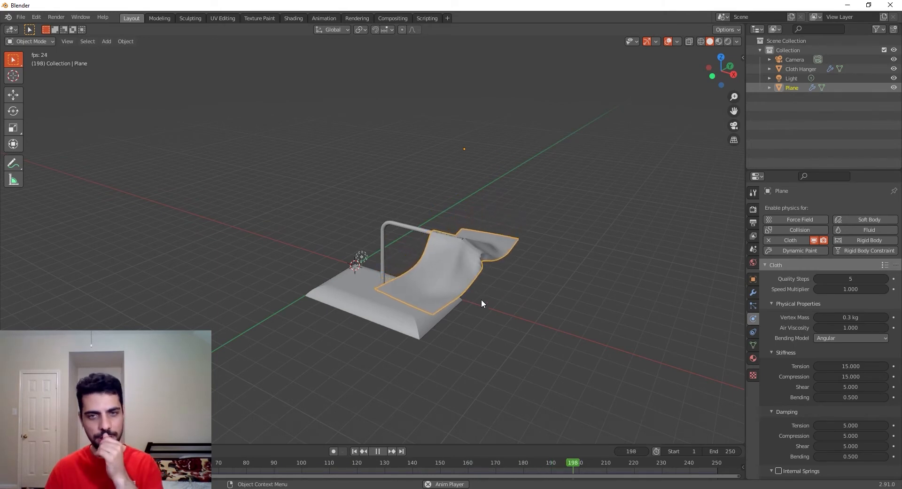
middle_click_drag(459, 310, 419, 291)
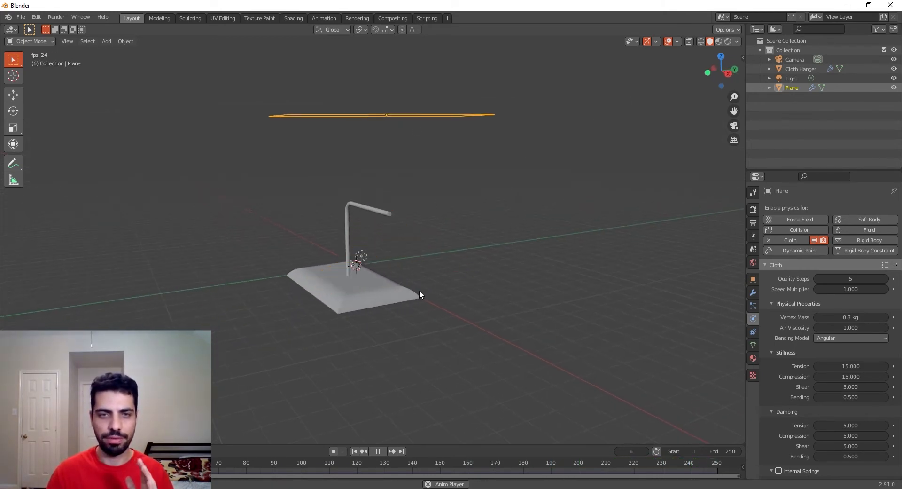
key("space")
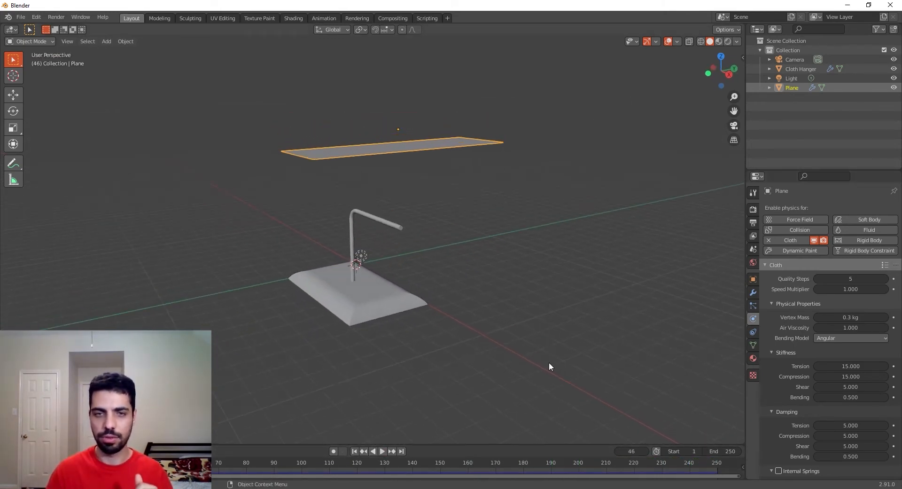
Return to the first frame and lower the plane along the global Z axis to just above the hanger's arm.
left_click(352, 451)
middle_click_drag(365, 232, 327, 227)
key("g")
key("z")
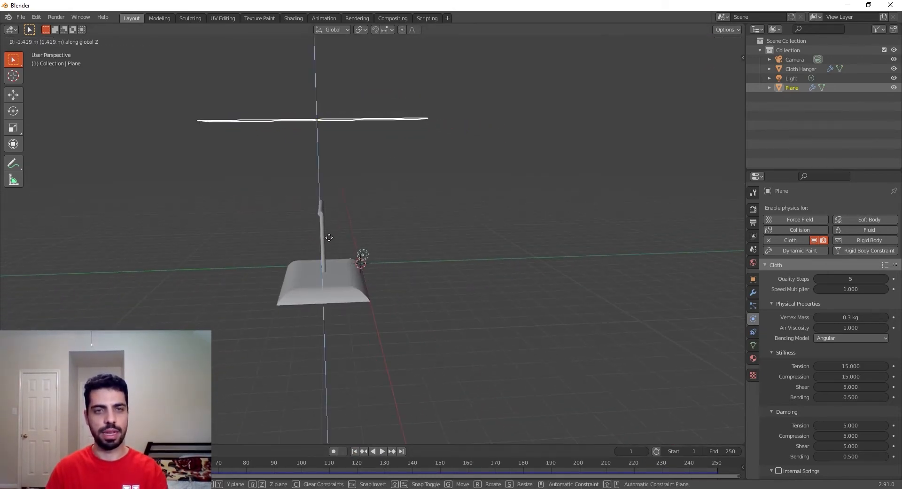
left_click(328, 301)
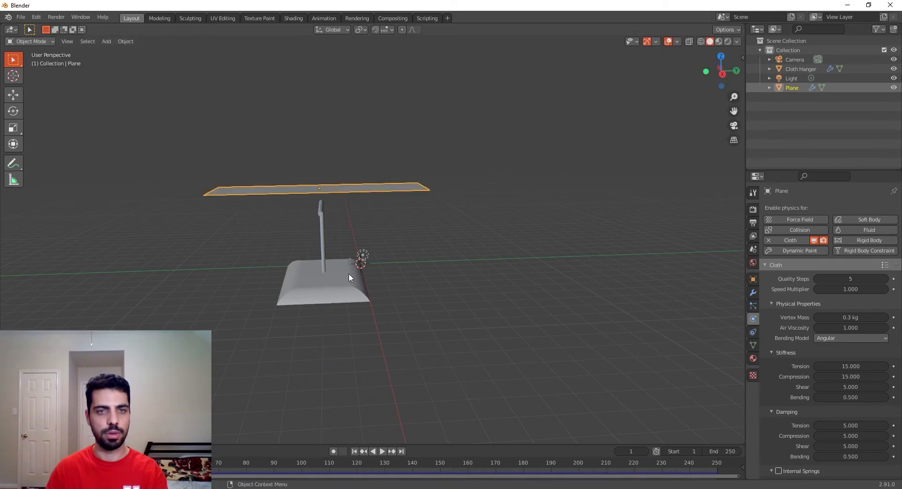
Play the simulation to check how the lowered plane falls onto the arm, stop playback, and return to the first frame.
middle_click_drag(328, 301, 449, 303)
left_click(382, 451)
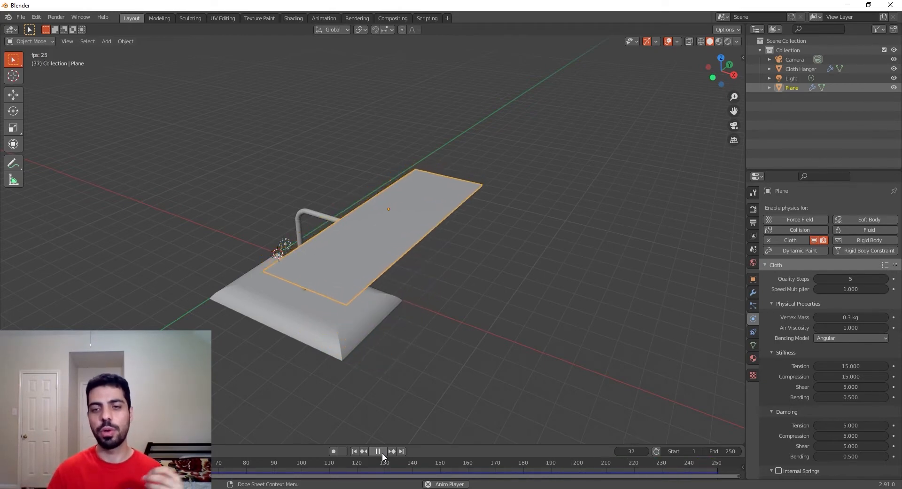
left_click(382, 452)
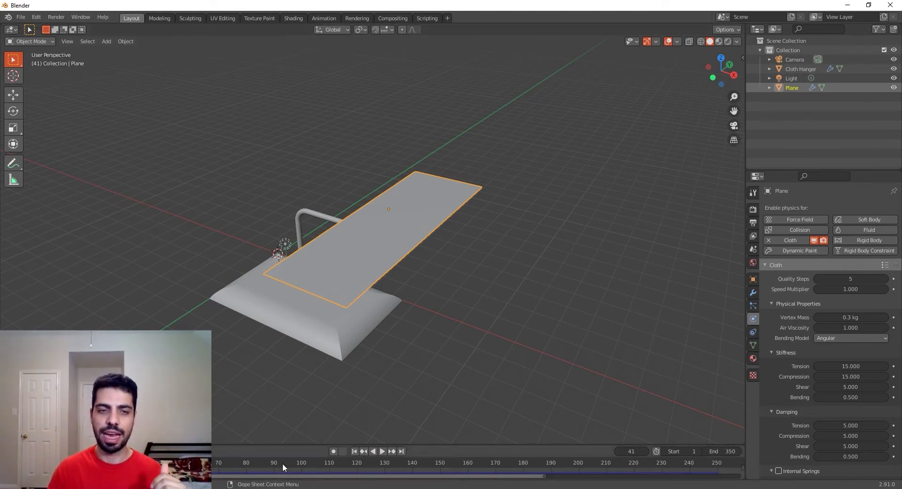
left_click(355, 451)
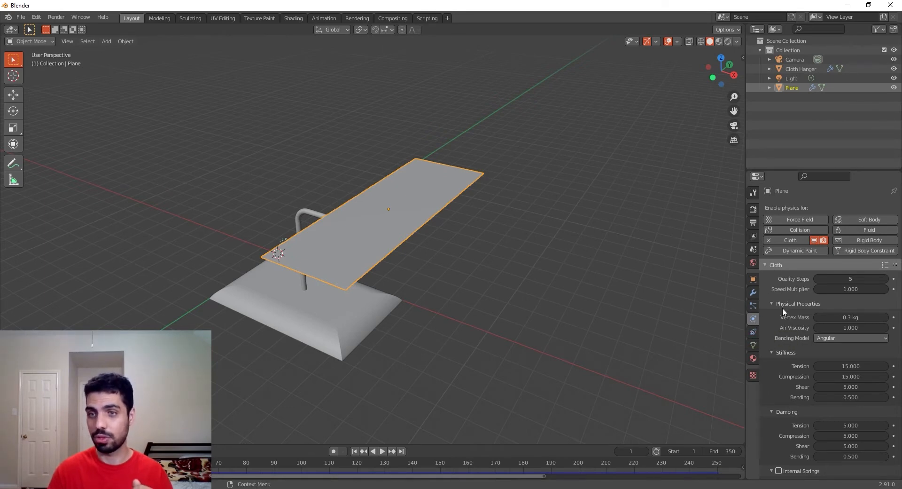
Enable Self Collisions in the plane's cloth collision settings.
scroll(783, 307, "down", 12)
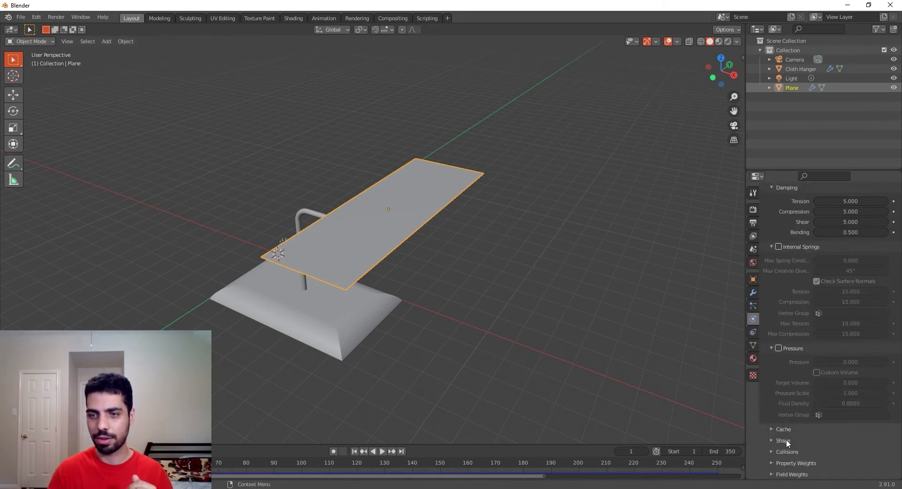
left_click(771, 451)
scroll(794, 417, "down", 6)
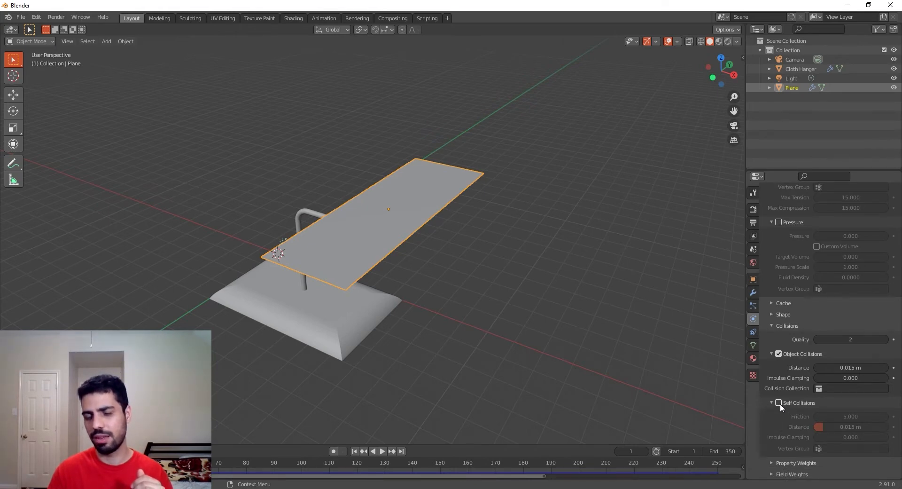
left_click(780, 402)
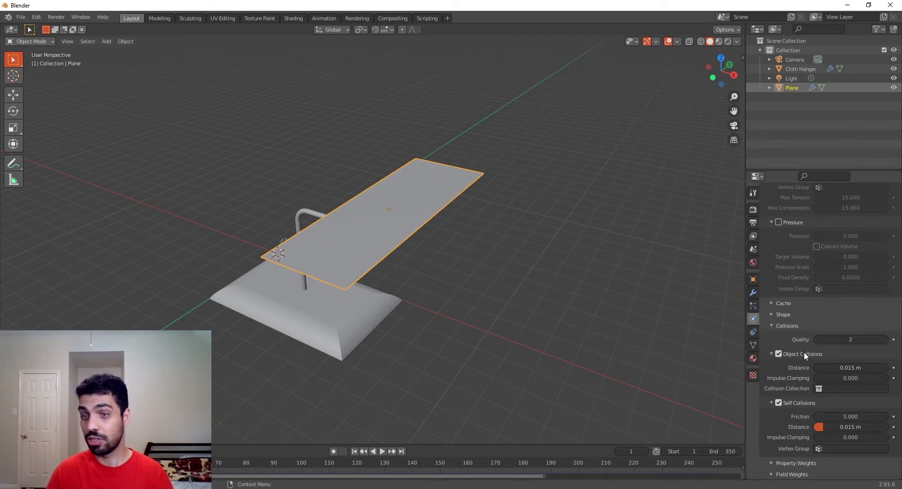
Apply the Cotton preset to the plane's cloth simulation.
scroll(809, 408, "up", 20)
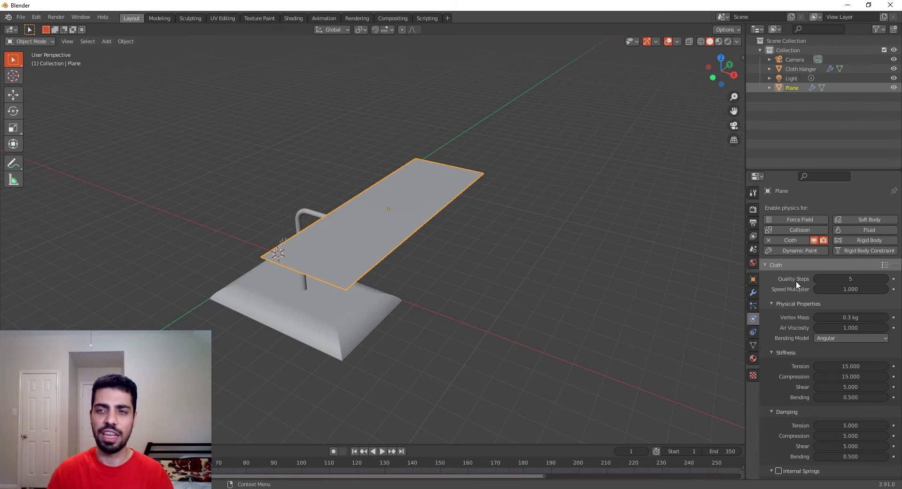
left_click(887, 266)
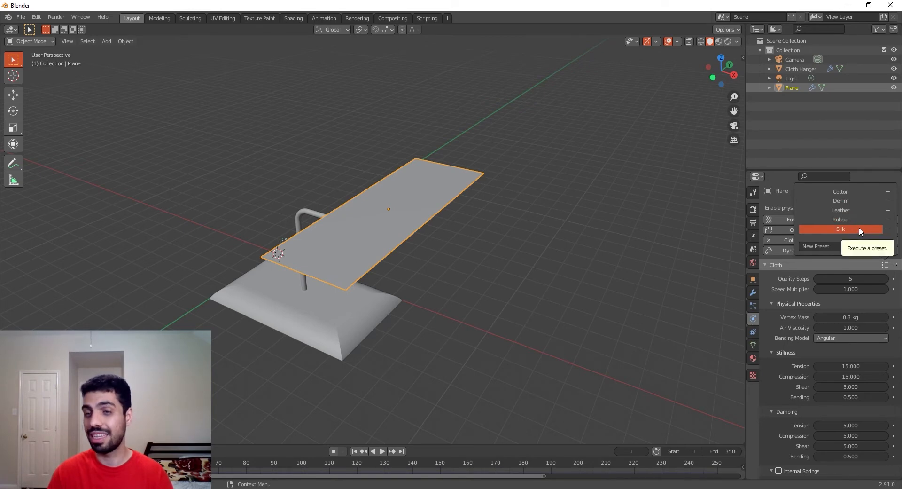
left_click(858, 192)
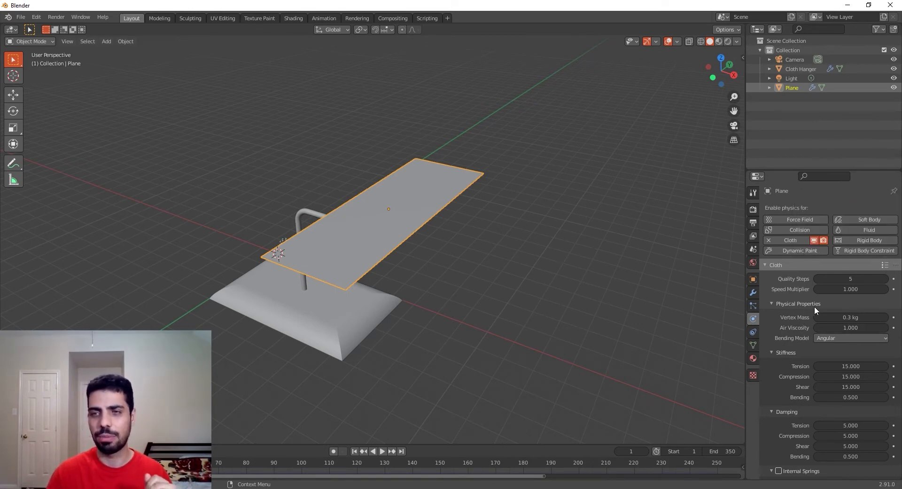
Set the cloth's stiffness to 100 for tension, compression and shear, and 5 for bending.
scroll(796, 310, "down", 4)
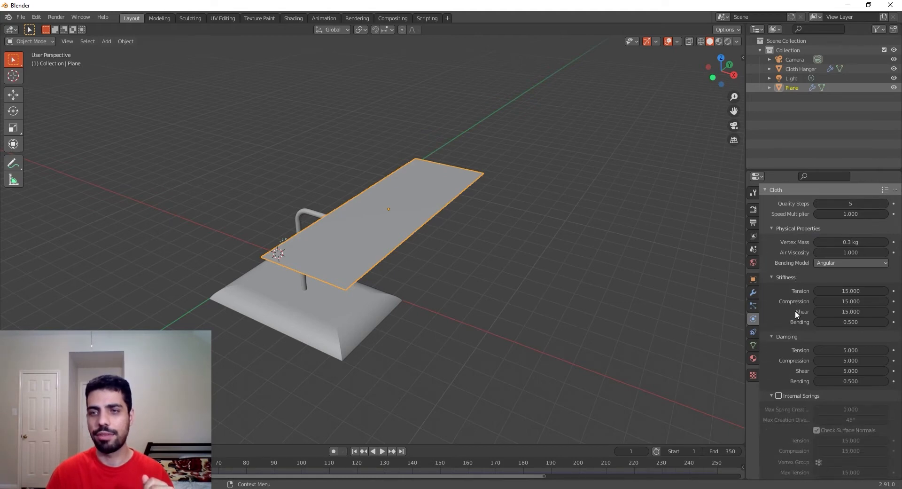
scroll(795, 313, "down", 1)
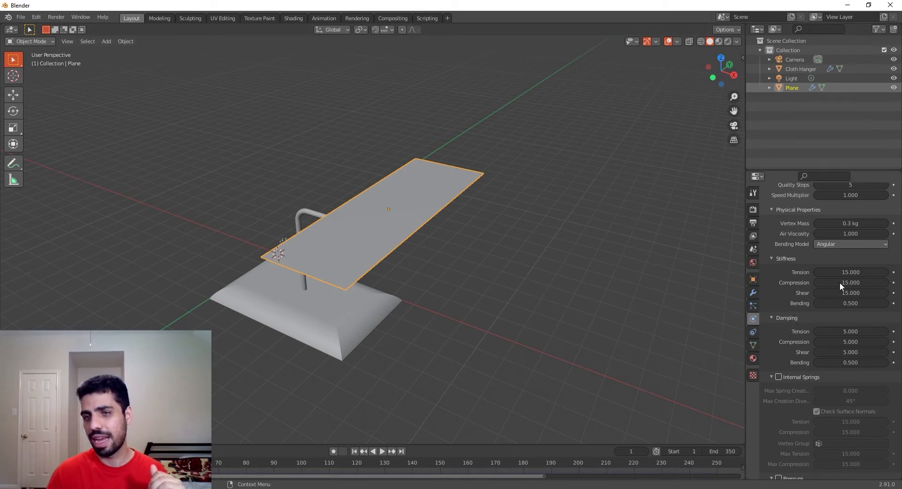
double_click(848, 273)
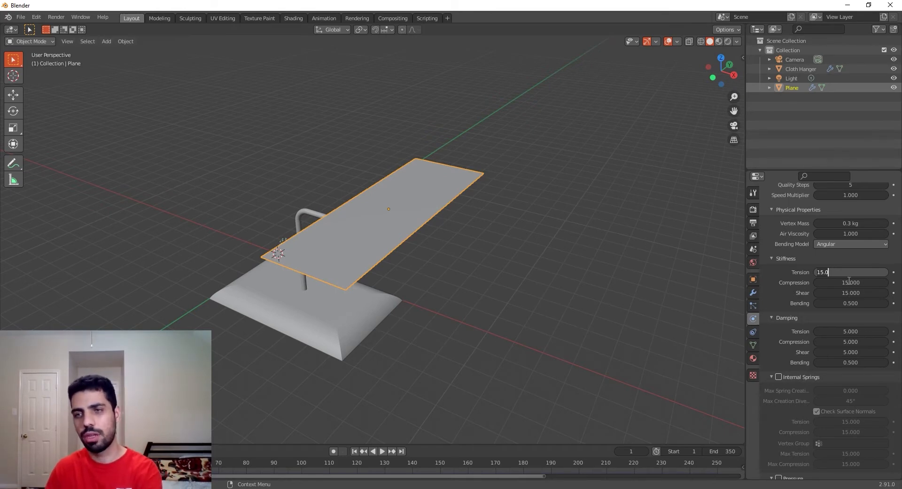
key("BackSpace")
key("BackSpace")
key("BackSpace")
key("BackSpace")
type("100")
key("Tab")
type("1")
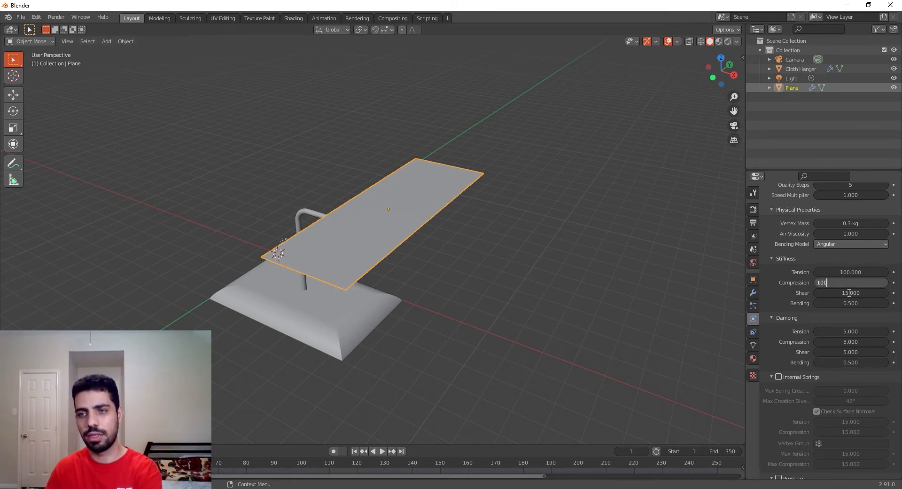
type("00")
key("Tab")
type("100")
key("Tab")
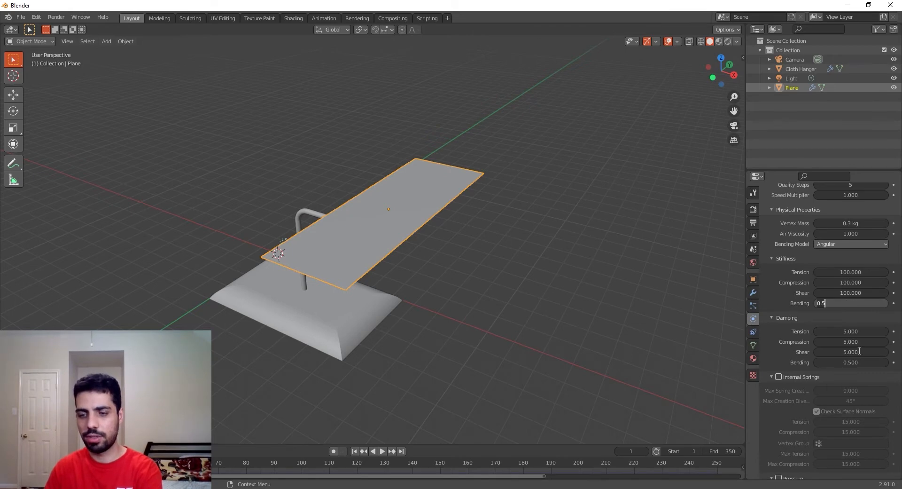
type("5")
key("Tab")
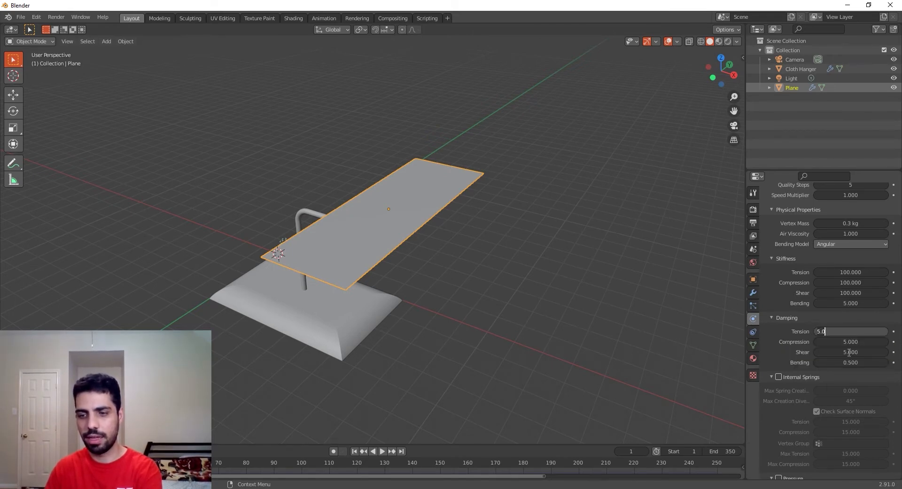
Set the cloth's damping to 20 for tension, compression and shear, and 3 for bending.
type("20")
key("Tab")
type("20")
key("Return")
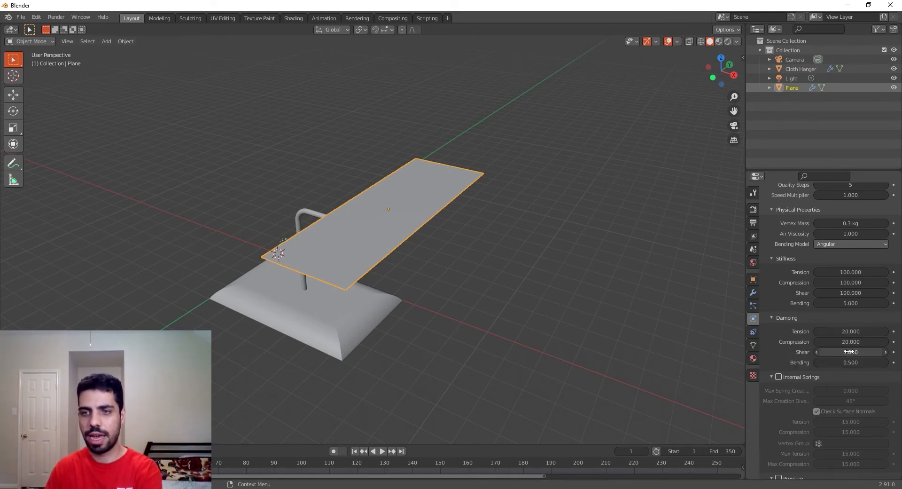
type("20")
key("Tab")
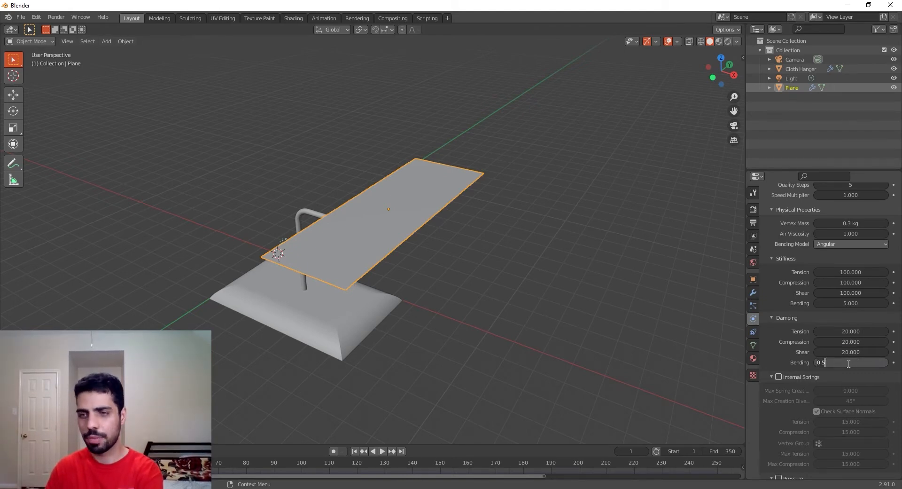
type("3")
key("Return")
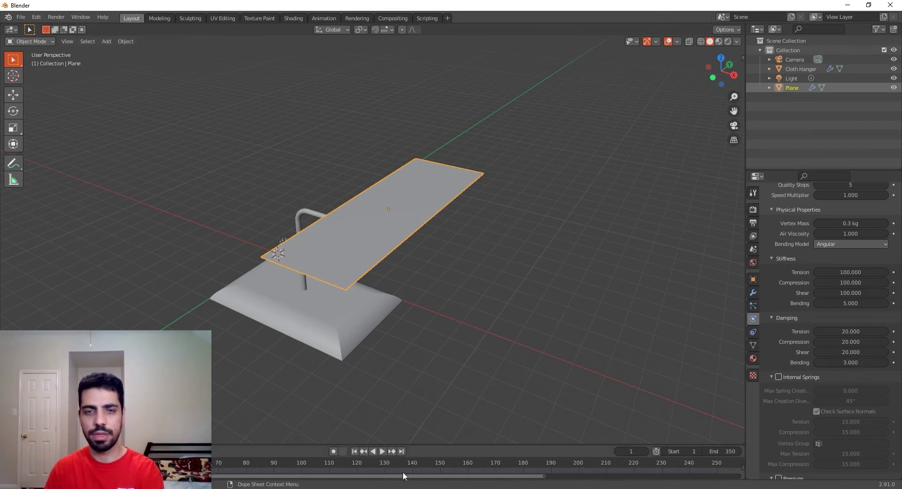
Play the simulation to examine how the stiffer cloth folds over the hanger's arm, and stop playback.
scroll(356, 381, "up", 2)
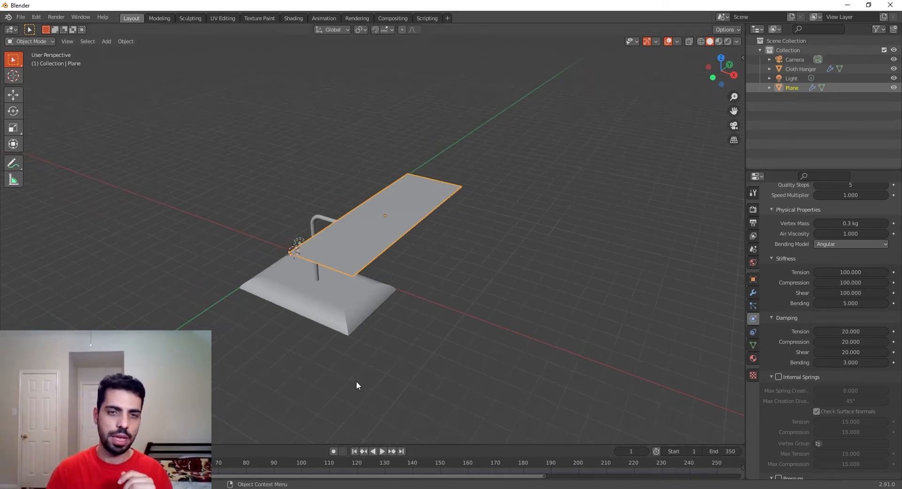
left_click(382, 451)
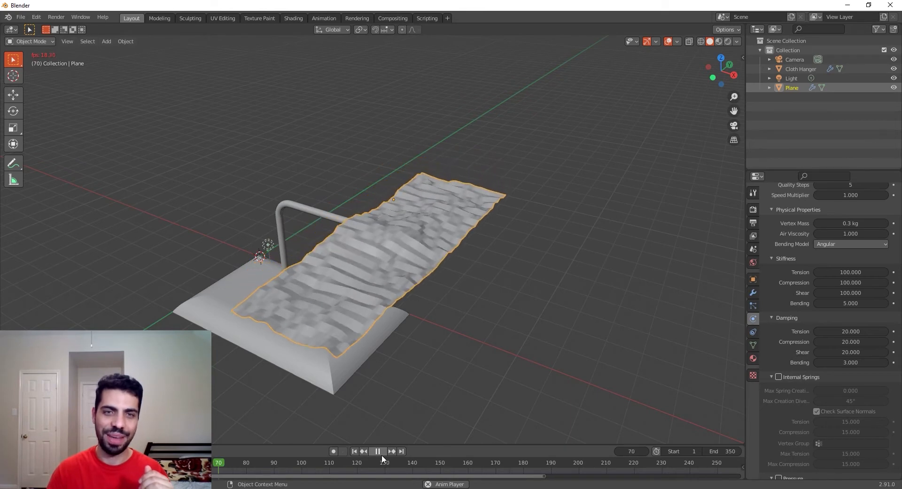
middle_click_drag(436, 365, 441, 347)
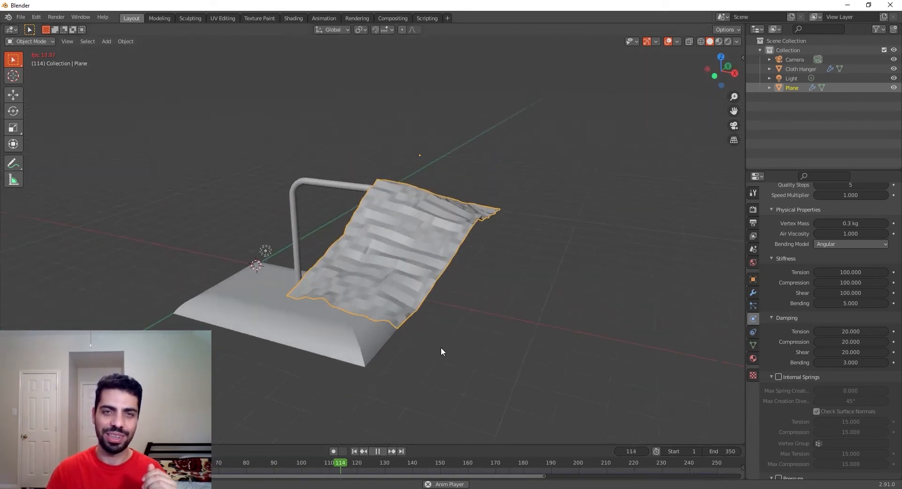
left_click(376, 452)
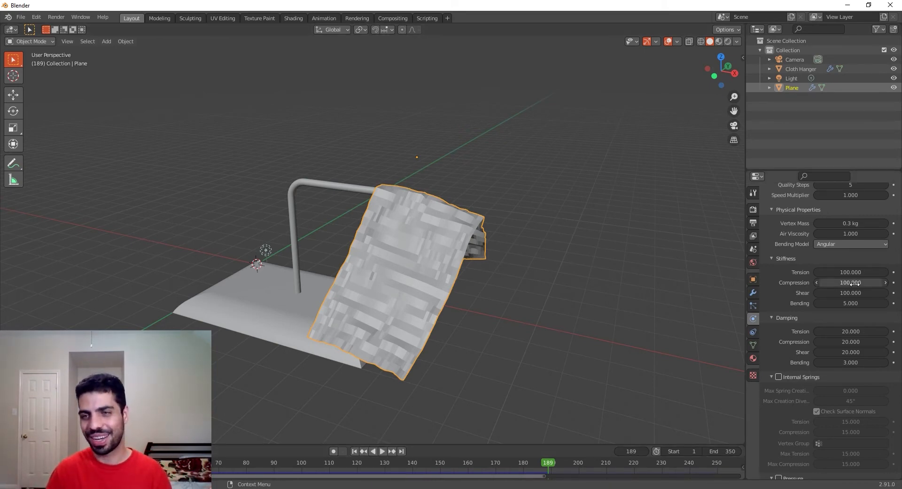
Set the cloth's stiffness to 30 for tension, compression and shear, and 2 for bending.
double_click(855, 272)
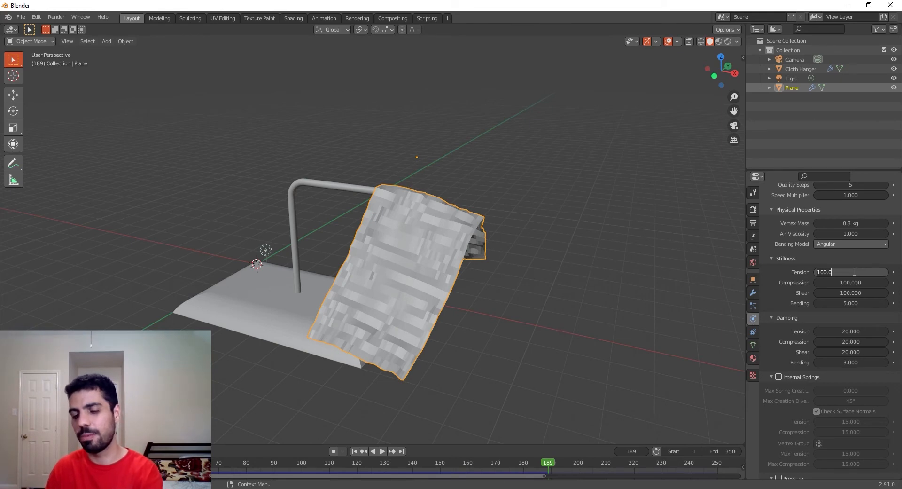
type("30")
key("Tab")
type("30")
key("Return")
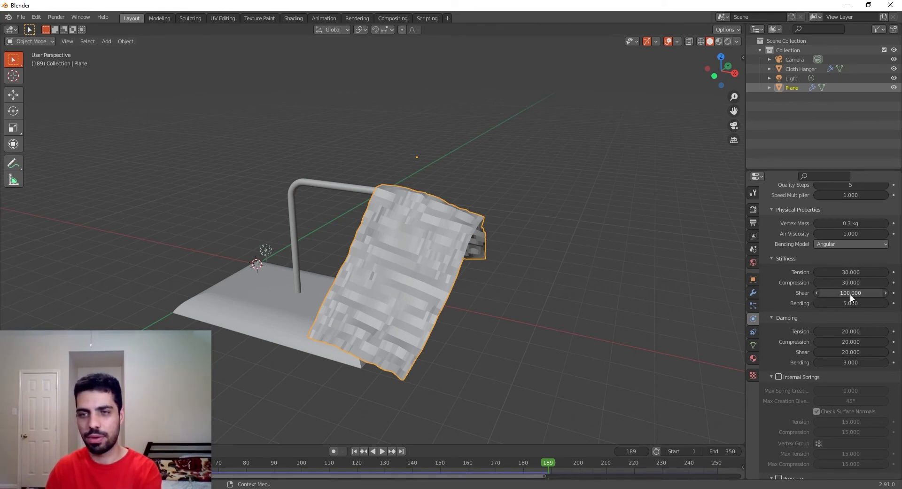
double_click(851, 293)
type("30")
key("Tab")
type("2")
key("Return")
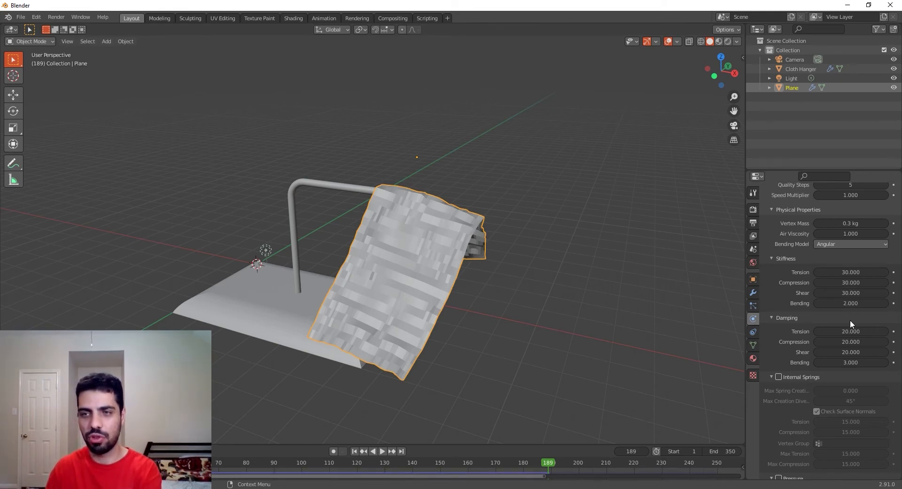
Set the cloth's damping to 15 for tension, compression and shear, and 2 for bending.
double_click(851, 331)
type("15")
key("Tab")
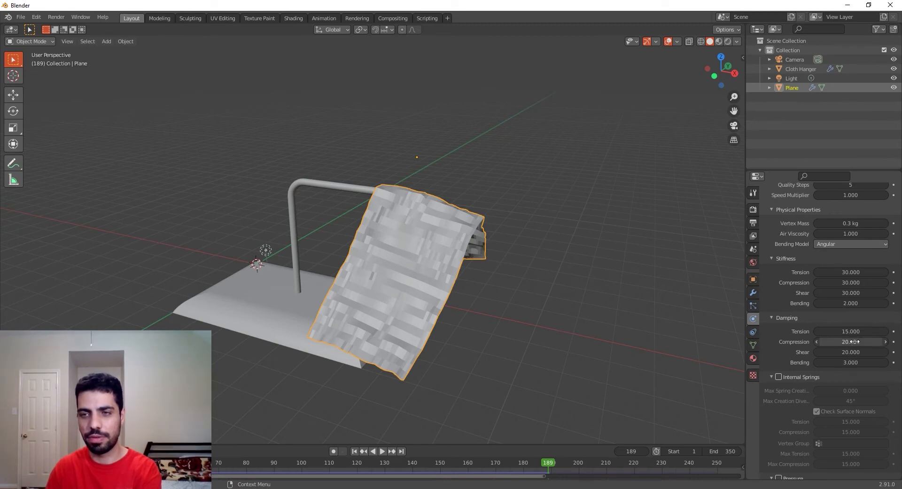
type("15")
key("Tab")
type("15")
key("Tab")
type("2")
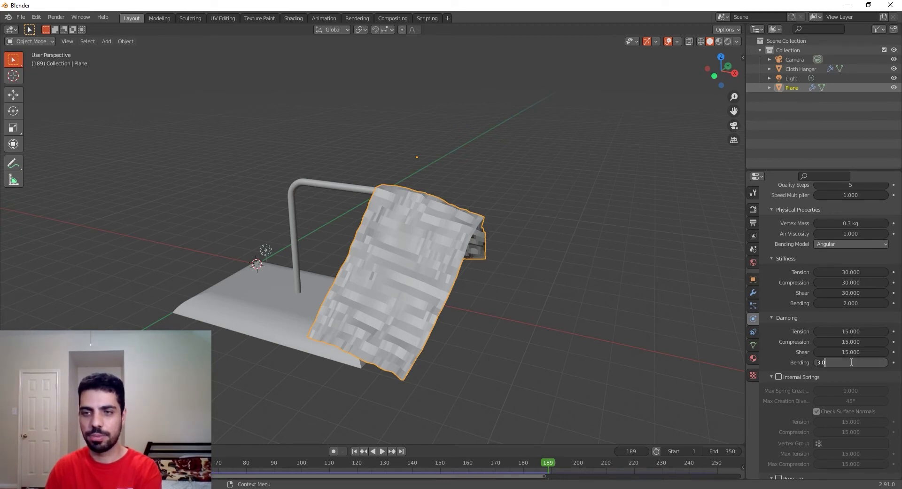
key("Return")
Replay the simulation from the first frame to check the softer cloth's drape, and cancel playback back to the start.
left_click(355, 450)
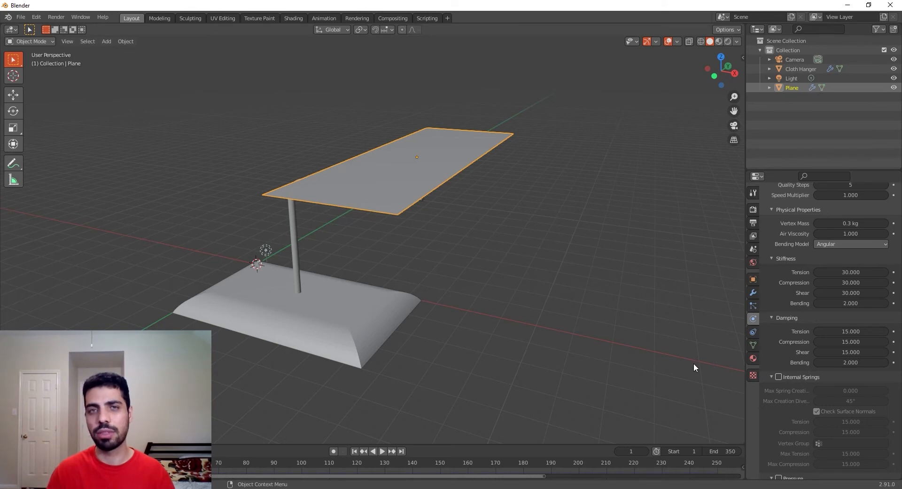
middle_click_drag(411, 267, 407, 263)
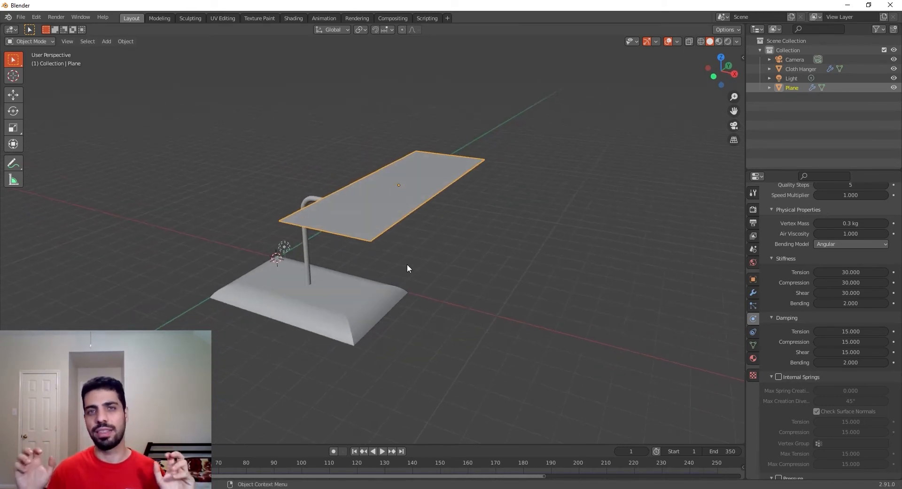
left_click(379, 452)
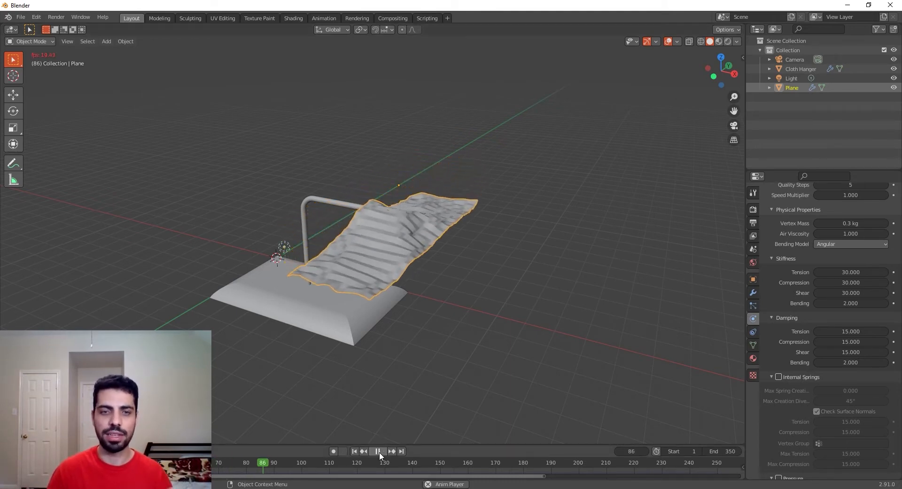
key("Escape")
Set the cloth's damping to 5 for tension, compression and shear, and 1 for bending.
left_click(836, 331)
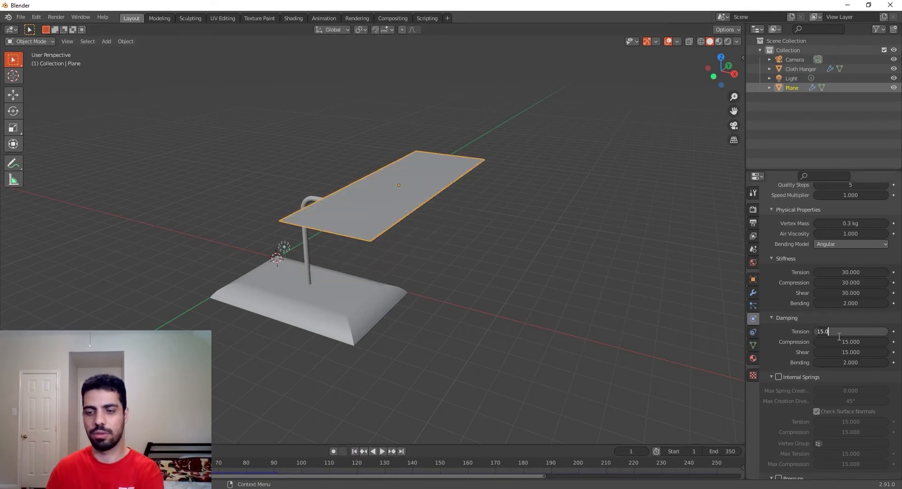
type("5")
double_click(848, 342)
type("5")
key("Tab")
type("5")
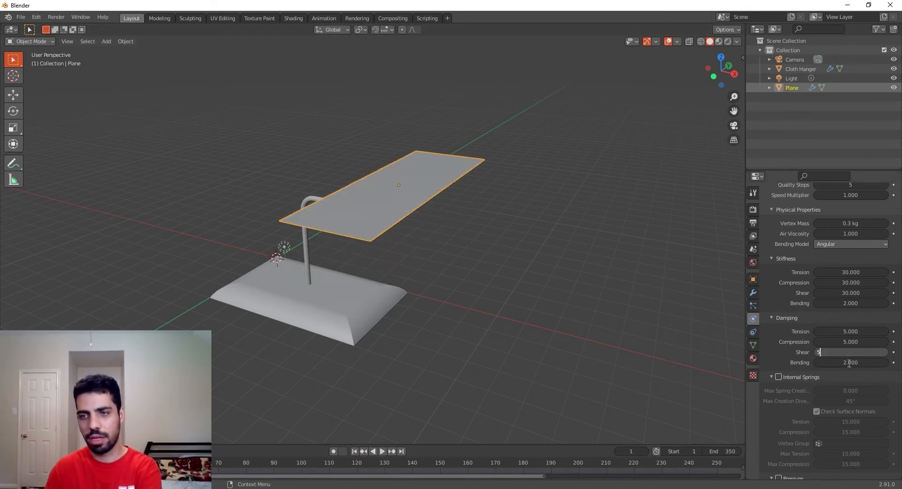
key("Tab")
type("1")
key("Return")
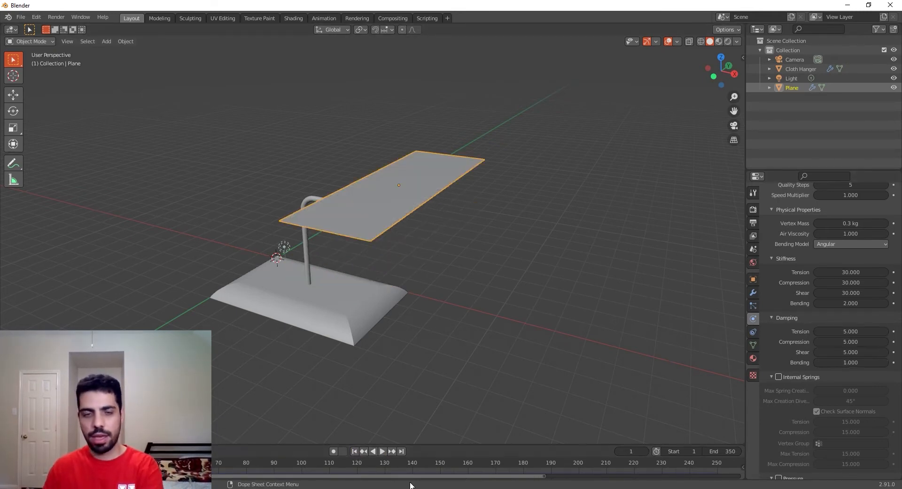
Play the simulation to check the drape with the lower damping, and return to the first frame.
left_click(383, 452)
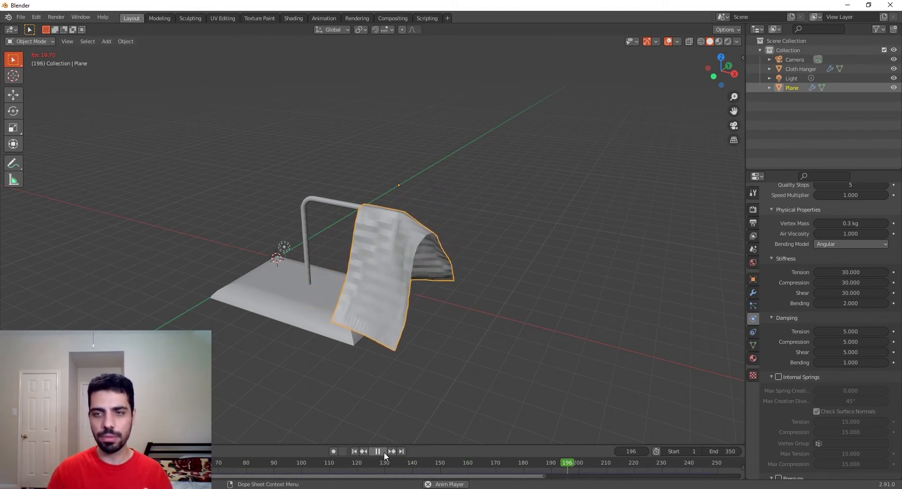
left_click(384, 452)
left_click(355, 451)
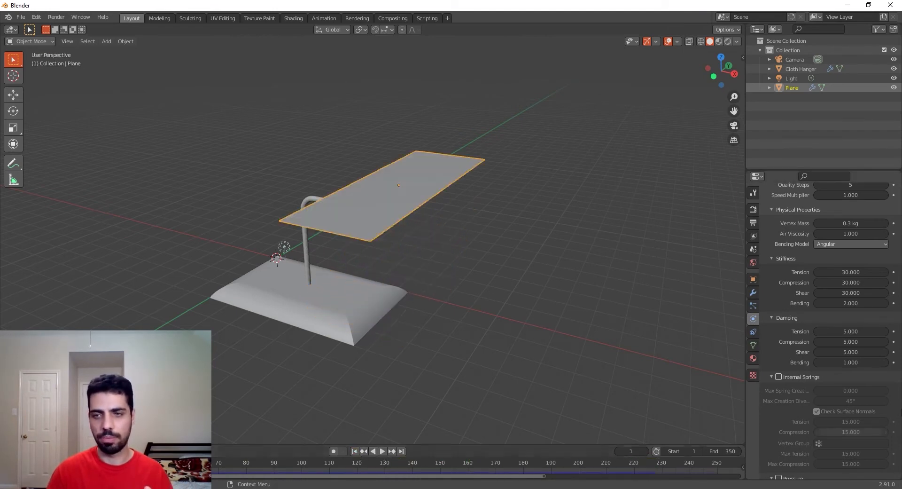
Set the cloth's bending damping to 0.2.
left_click(856, 362)
type("1.0")
key("BackSpace")
key("BackSpace")
key("BackSpace")
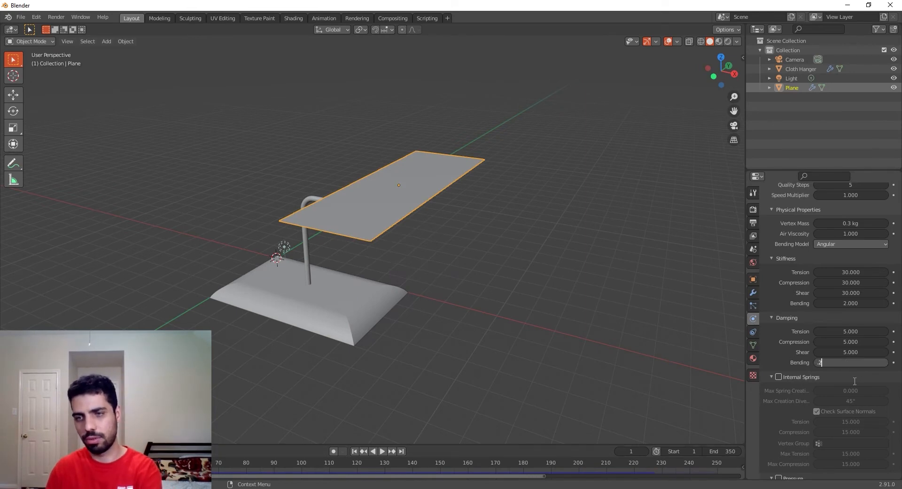
type(".2")
key("Return")
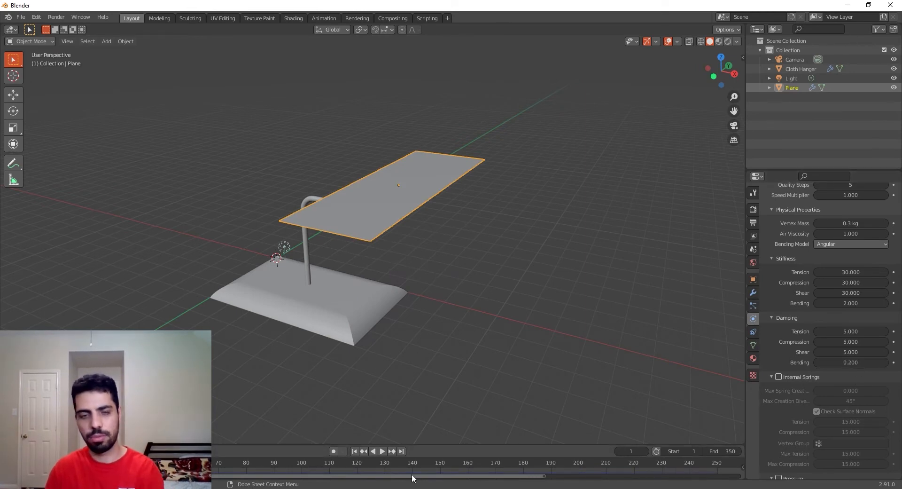
Play the simulation to check the drape with the reduced bending damping, and go back to the first frame.
left_click(383, 450)
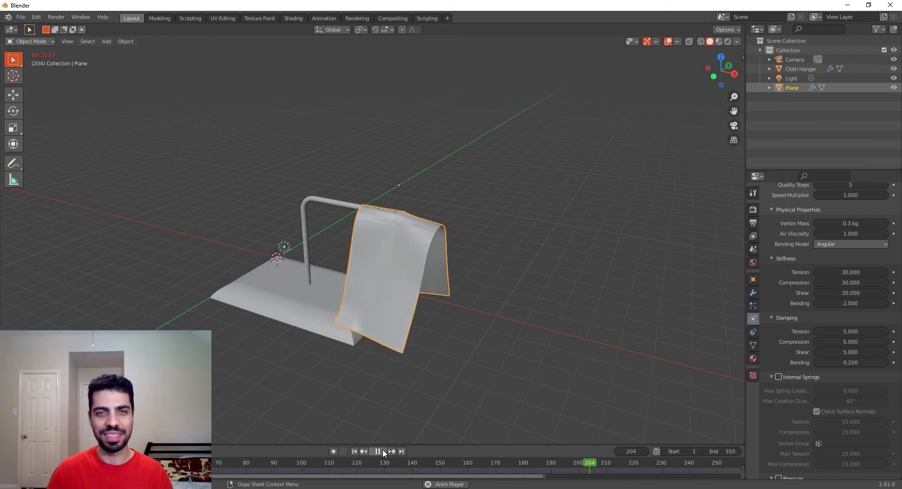
left_click(377, 451)
key("shift+Left")
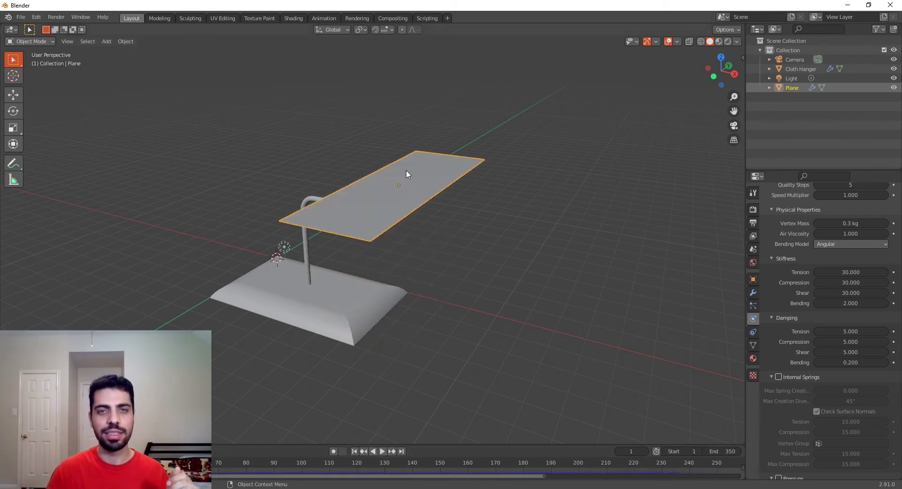
Examine the cloth plane's surface and edges up close above the hanger.
scroll(403, 180, "up", 2)
scroll(395, 184, "up", 4)
scroll(387, 188, "down", 3)
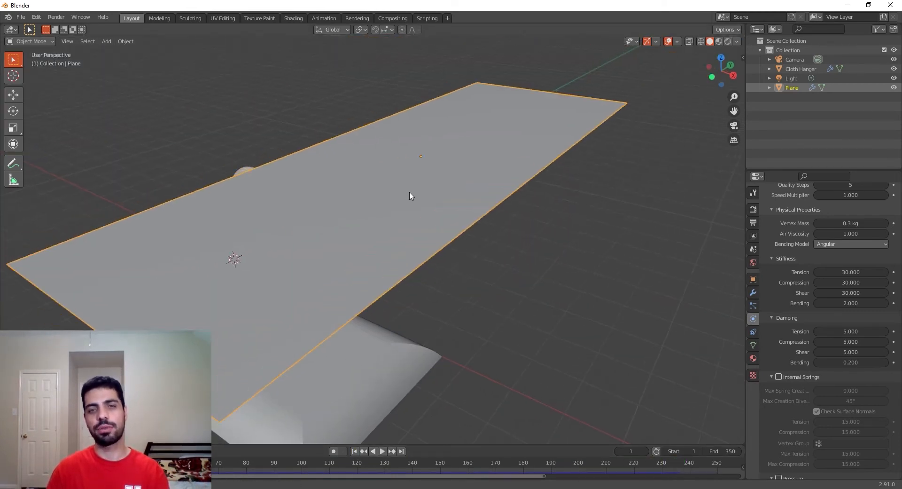
scroll(414, 188, "up", 3)
scroll(420, 189, "down", 5)
middle_click_drag(413, 191, 379, 202)
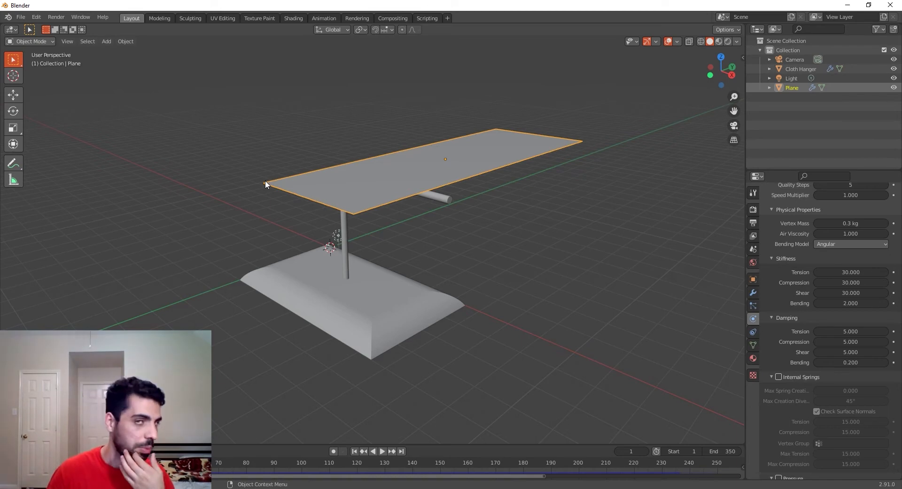
scroll(373, 207, "down", 1)
scroll(373, 210, "up", 3)
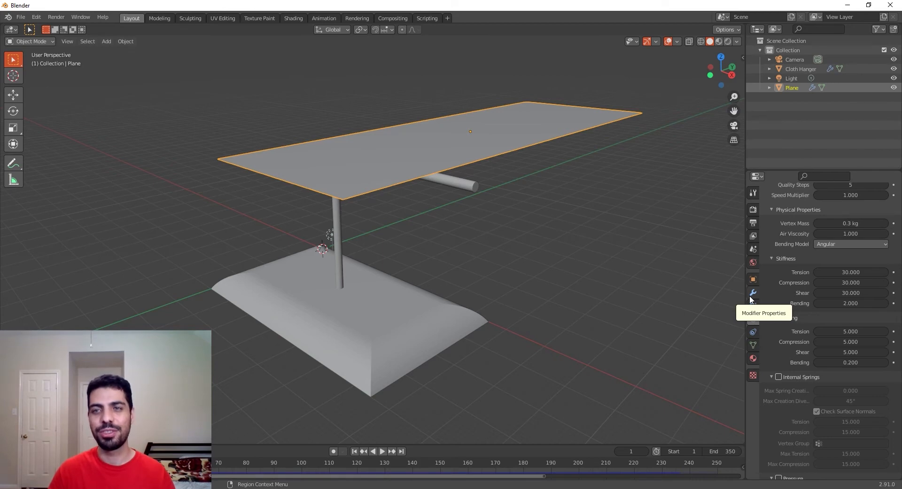
Add a Solidify modifier to the cloth plane and check its thickened edge against the hanger's arm.
left_click(752, 293)
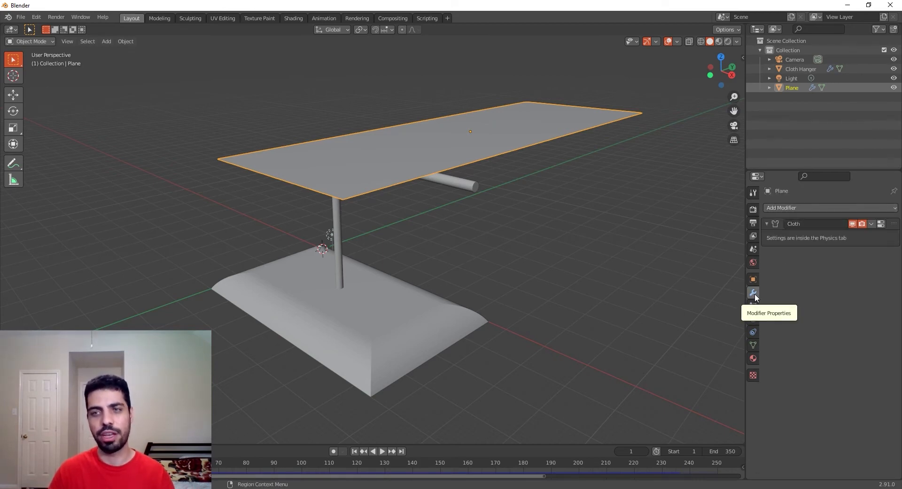
left_click(788, 207)
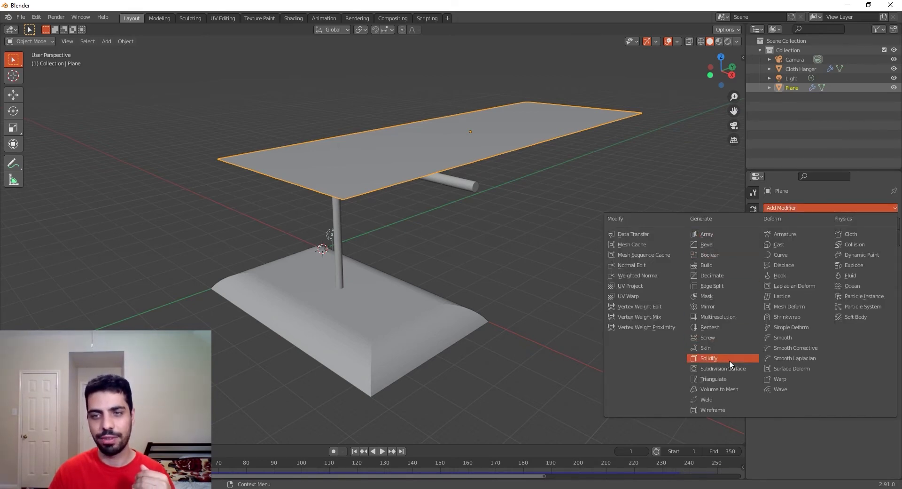
left_click(709, 358)
scroll(323, 198, "up", 2)
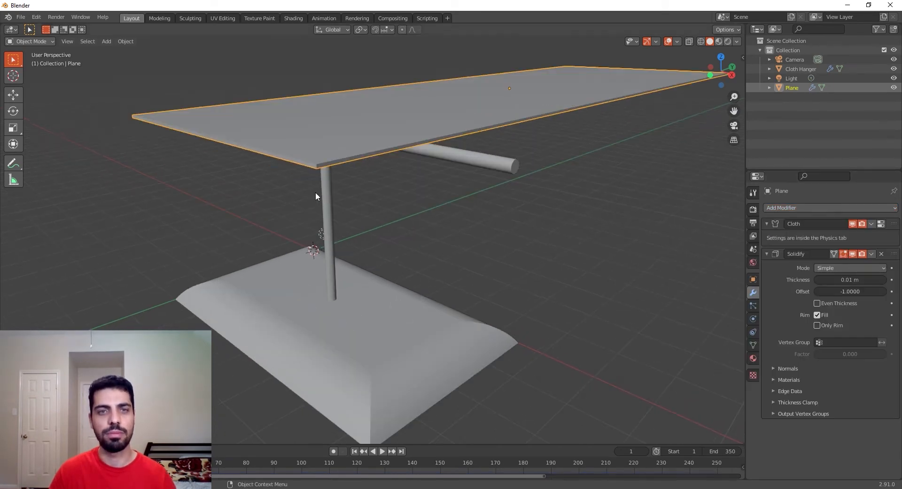
middle_click_drag(315, 192, 367, 189)
scroll(372, 188, "up", 2)
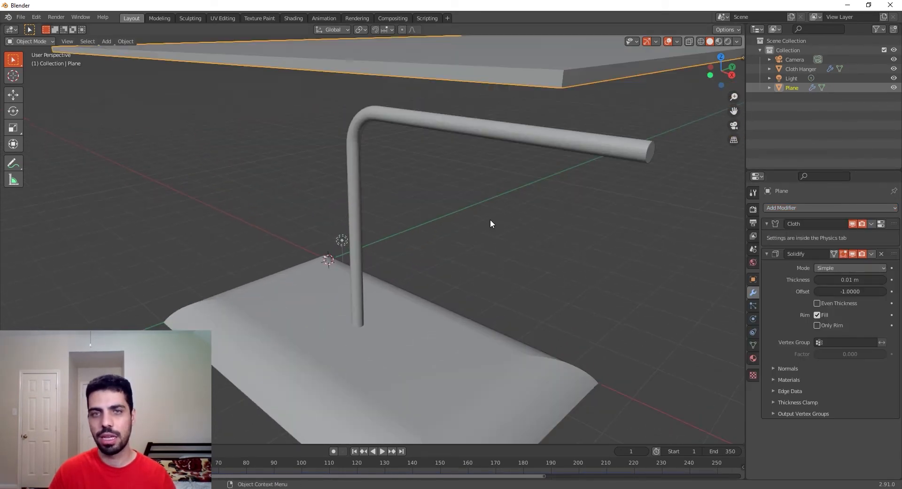
scroll(492, 218, "down", 3)
Try a Solidify thickness of 0.001 m on the cloth plane.
left_click(873, 282)
left_click(851, 281)
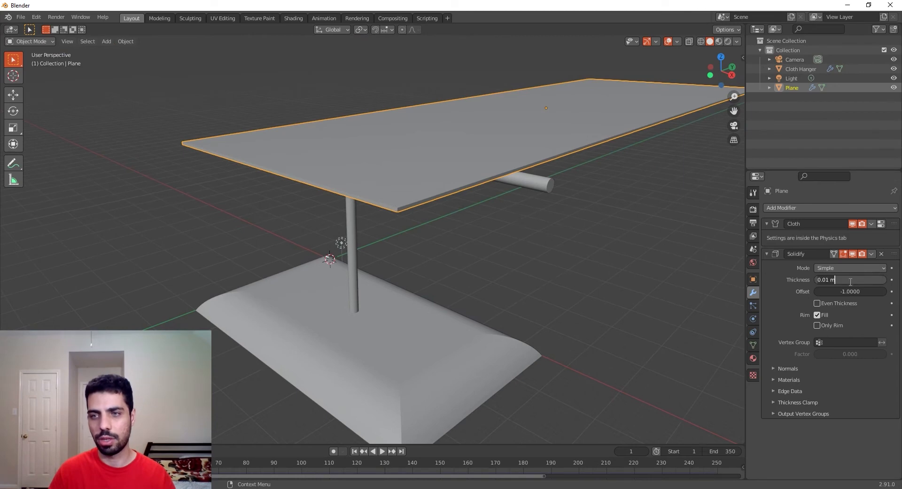
left_click(829, 281)
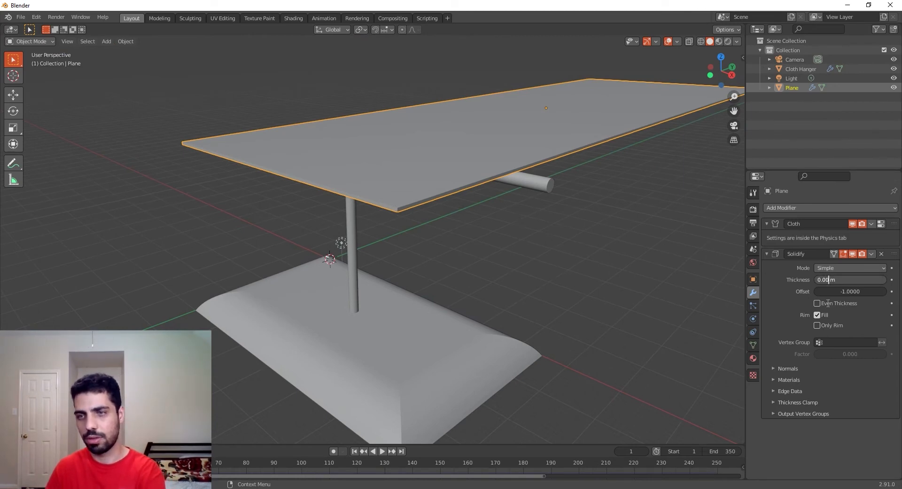
type("1")
key("Return")
Set the Solidify thickness of the cloth plane to 0.005 m.
left_click(841, 282)
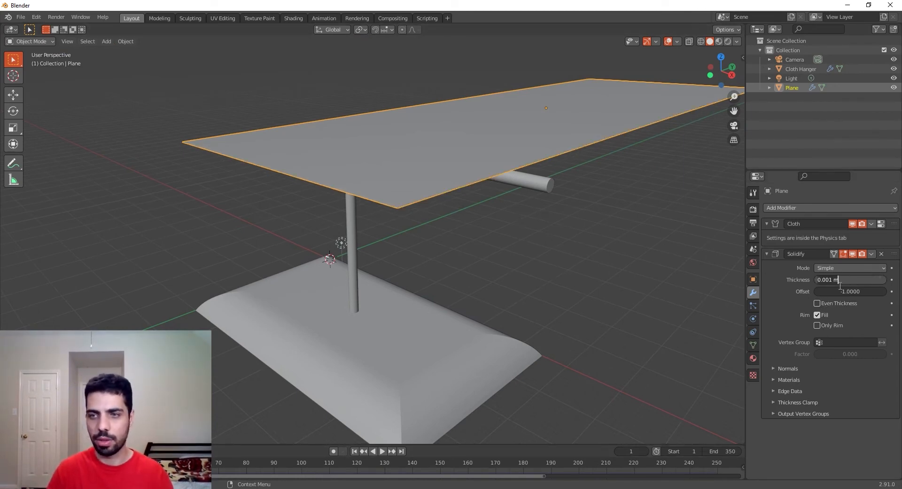
left_click(829, 280)
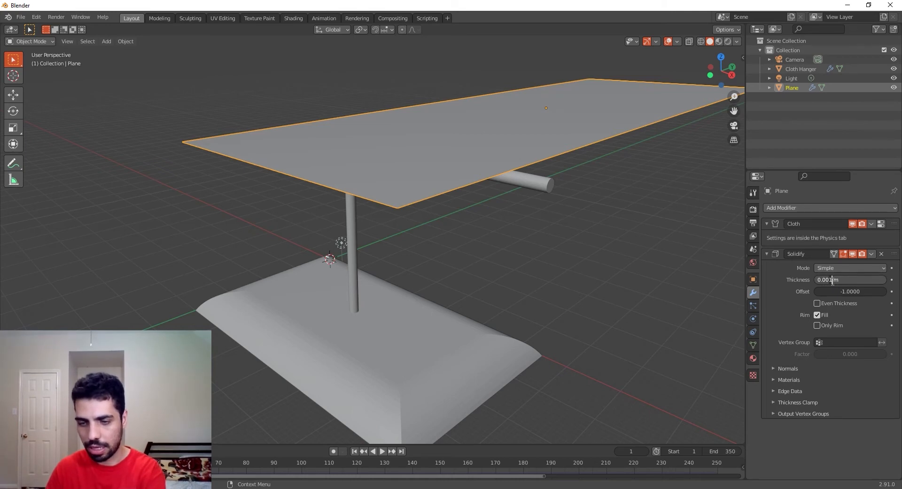
key("Delete")
type("5")
key("Return")
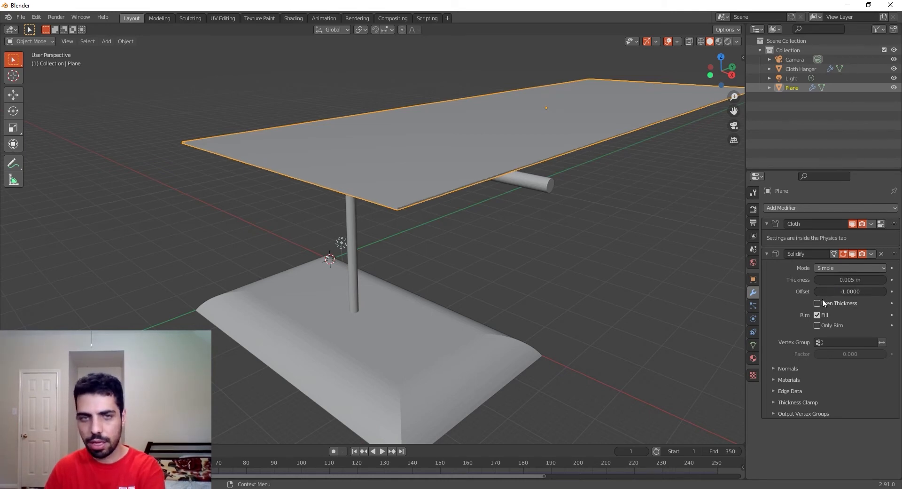
Play the simulation with the thickened cloth, stop it, and go to the last frame to inspect the drape over the arm.
left_click(382, 452)
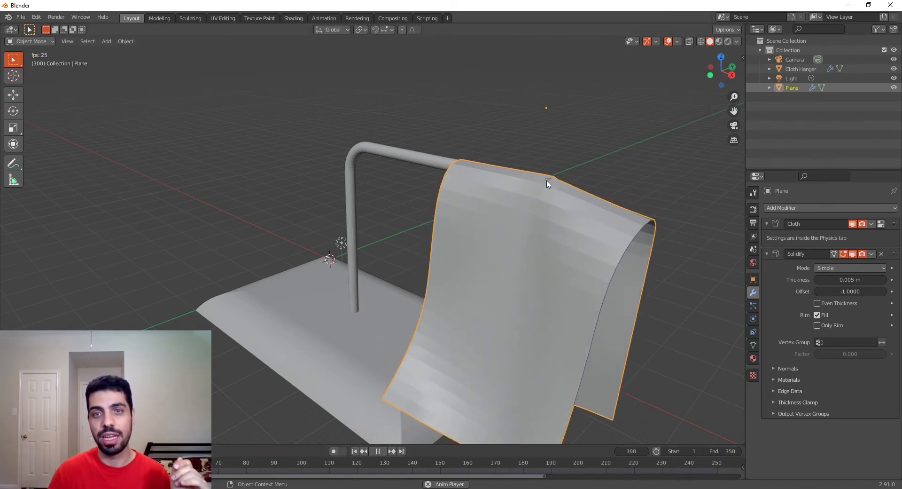
middle_click_drag(543, 211, 519, 215)
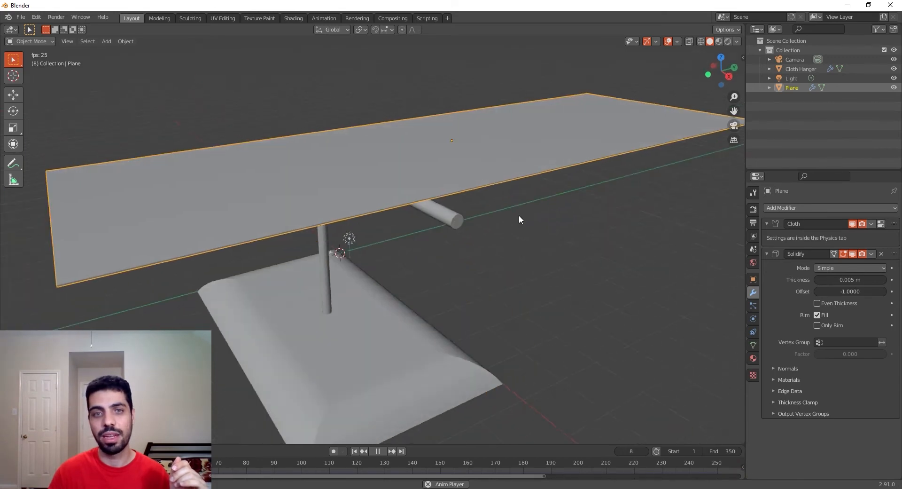
left_click(377, 450)
left_click(402, 451)
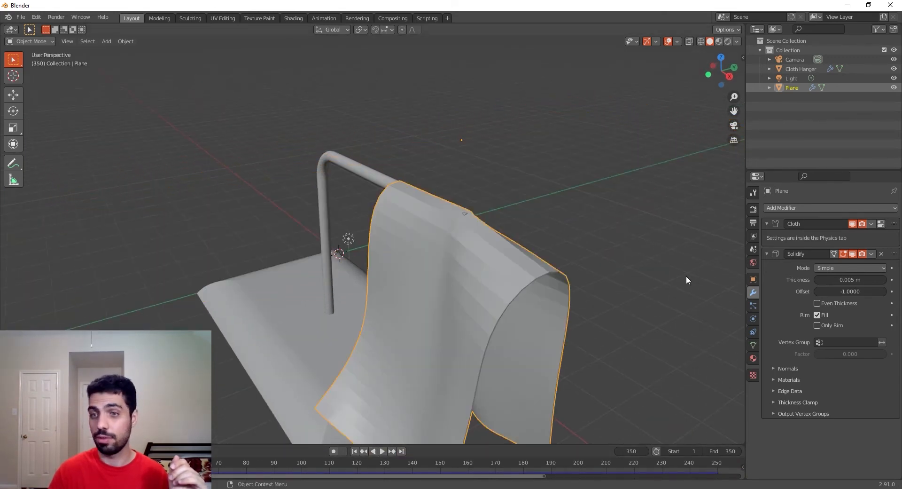
Set the cloth's quality steps to 10 and return the simulation to the first frame.
left_click(753, 319)
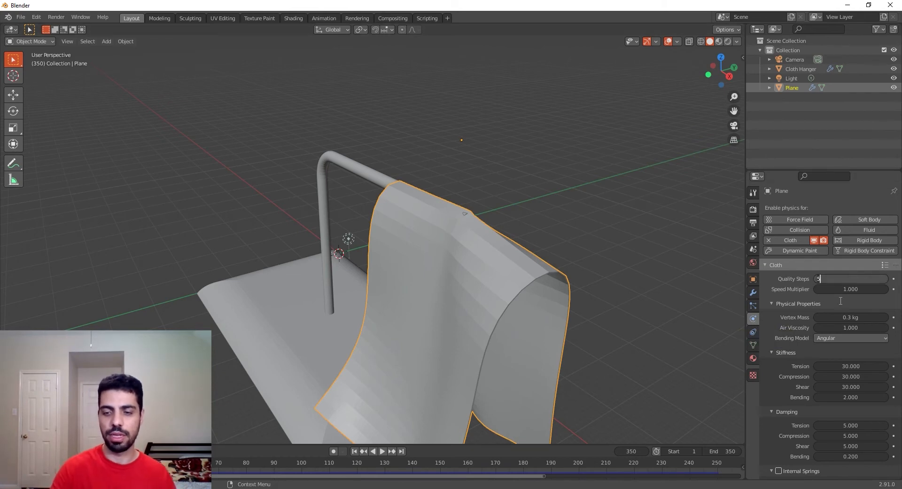
type("10")
key("Return")
left_click(354, 451)
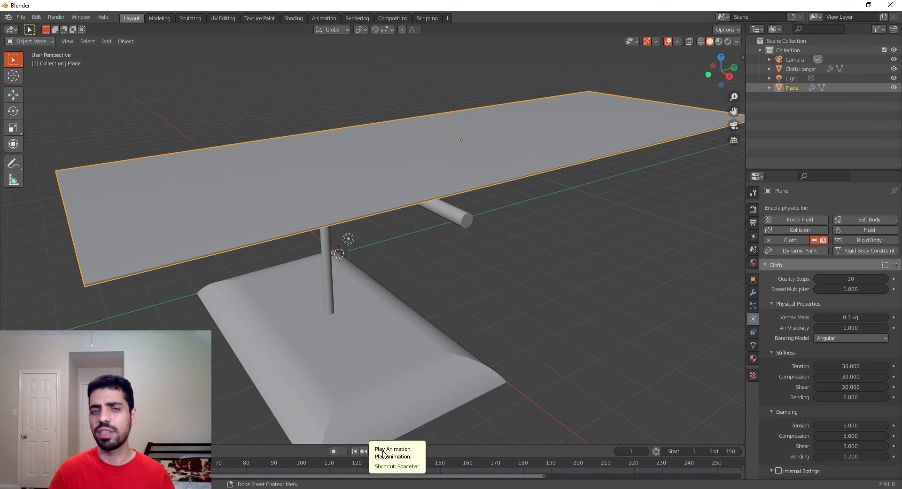
Add a Subdivision Surface modifier to the cloth plane and inspect its corners and edges.
scroll(417, 308, "down", 3)
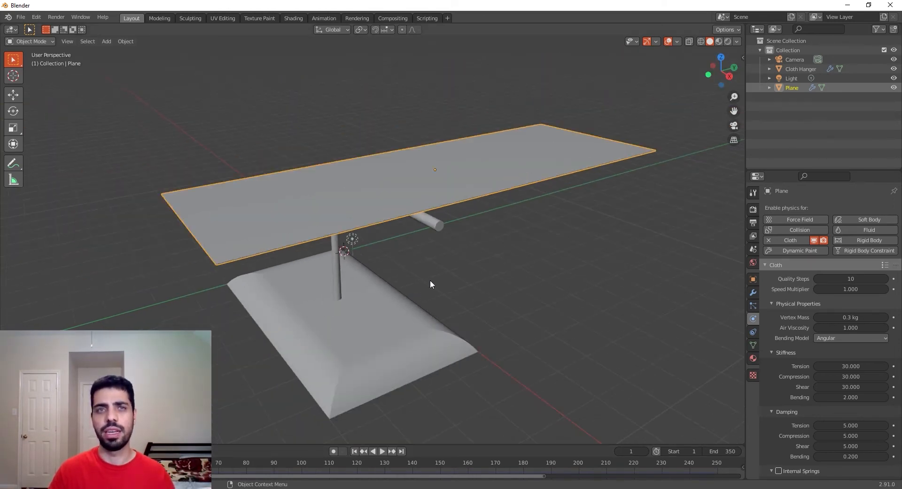
middle_click_drag(430, 280, 438, 281)
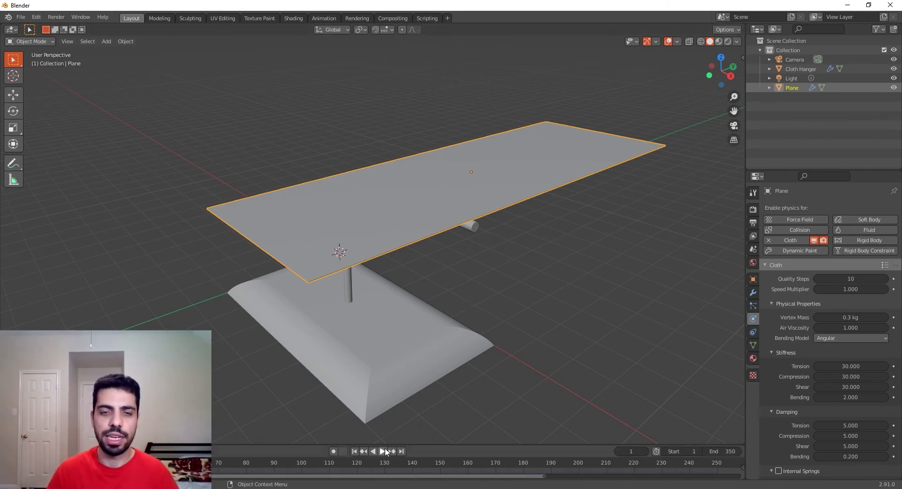
left_click(754, 291)
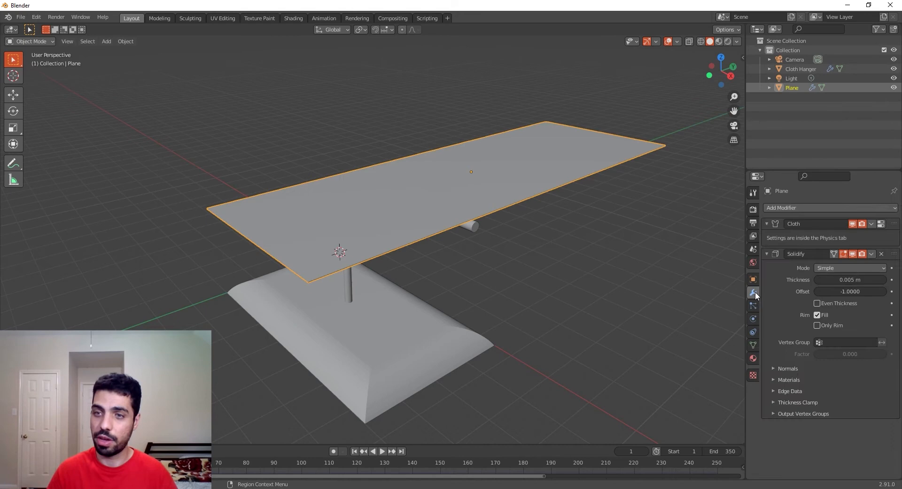
left_click(808, 207)
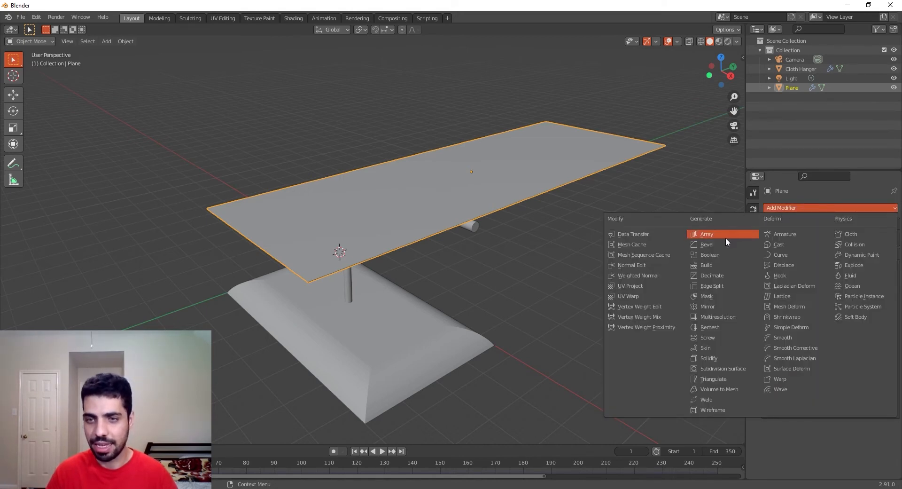
left_click(741, 369)
scroll(327, 265, "up", 3)
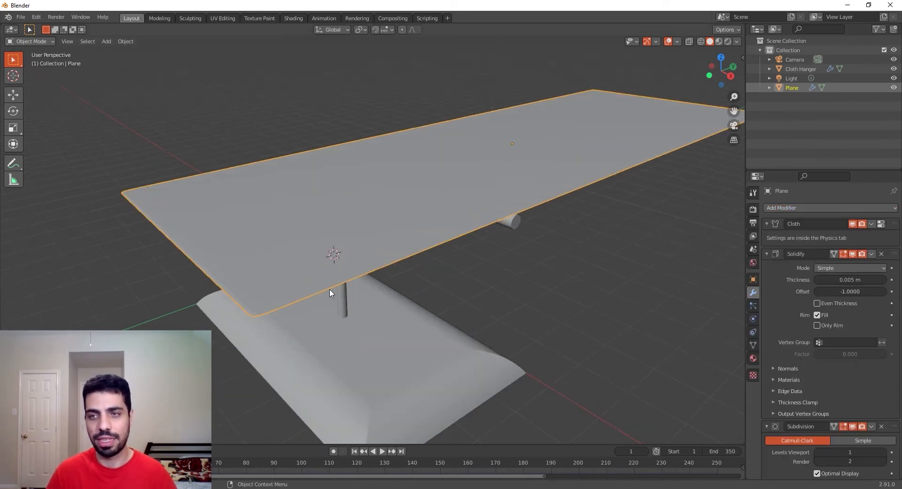
middle_click_drag(243, 325, 403, 308)
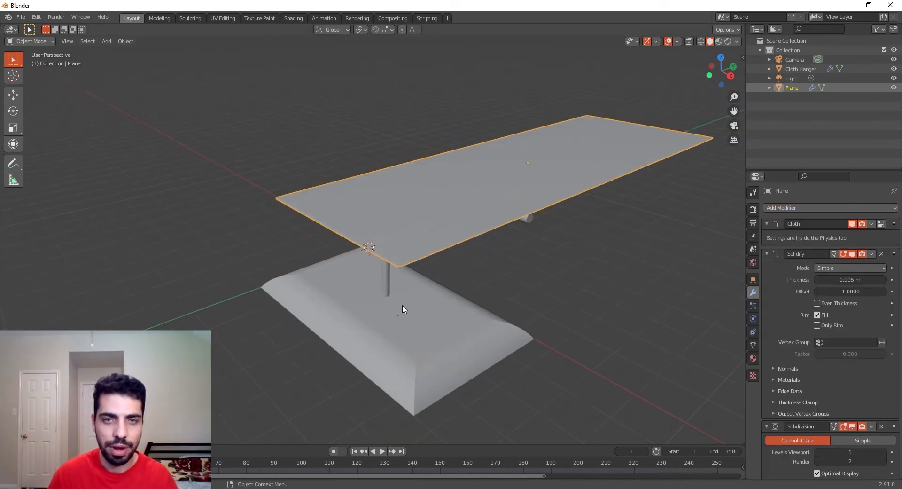
scroll(420, 326, "up", 4)
scroll(448, 352, "down", 3)
middle_click_drag(477, 376, 417, 329)
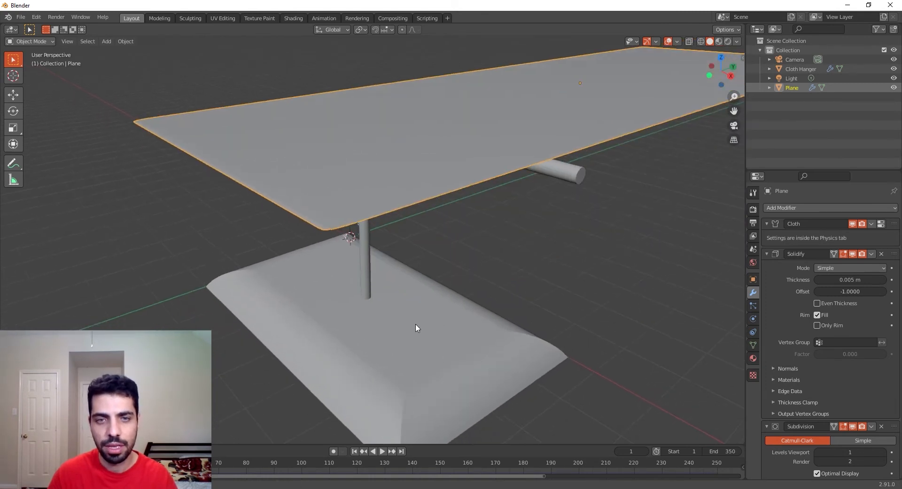
scroll(417, 328, "up", 2)
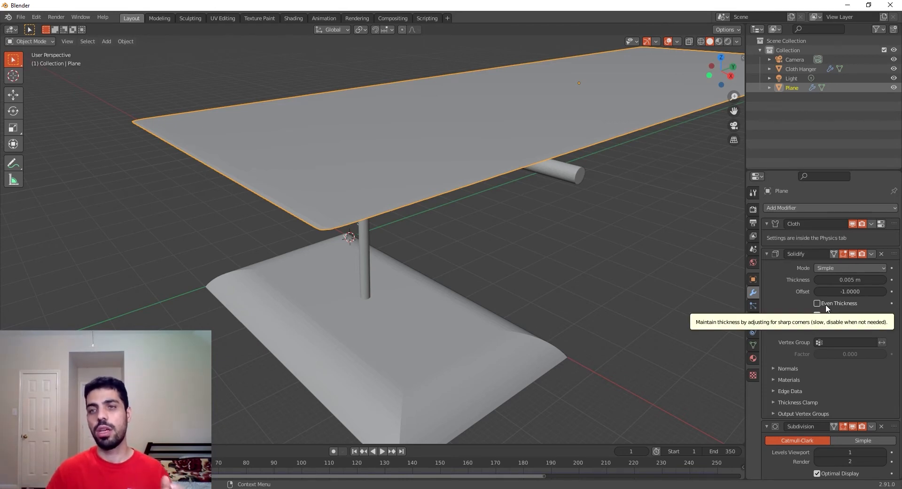
Set the Subdivision modifier's viewport level to 1 and play the simulation to check the smoothed cloth's drape.
scroll(824, 385, "down", 1)
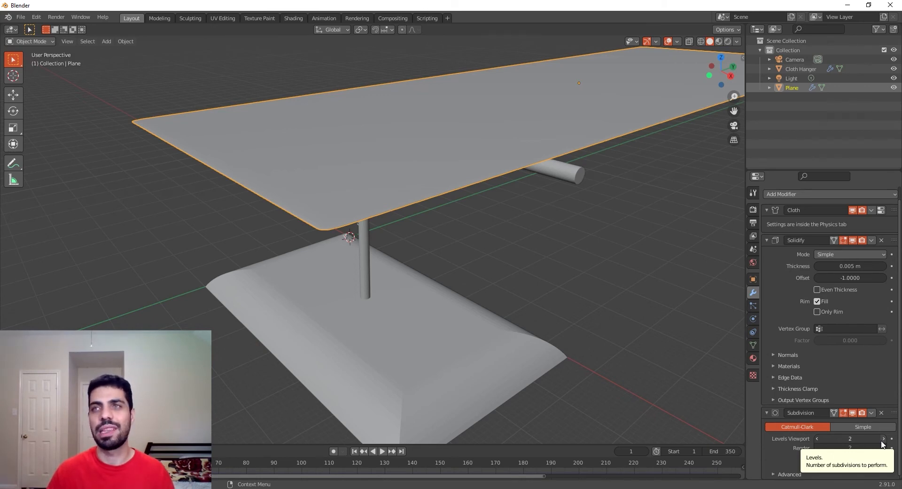
left_click(818, 438)
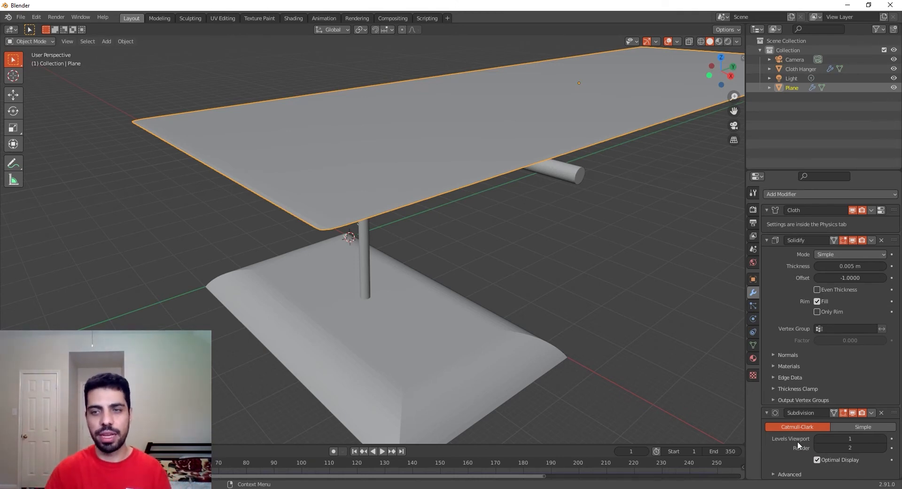
scroll(564, 296, "down", 5)
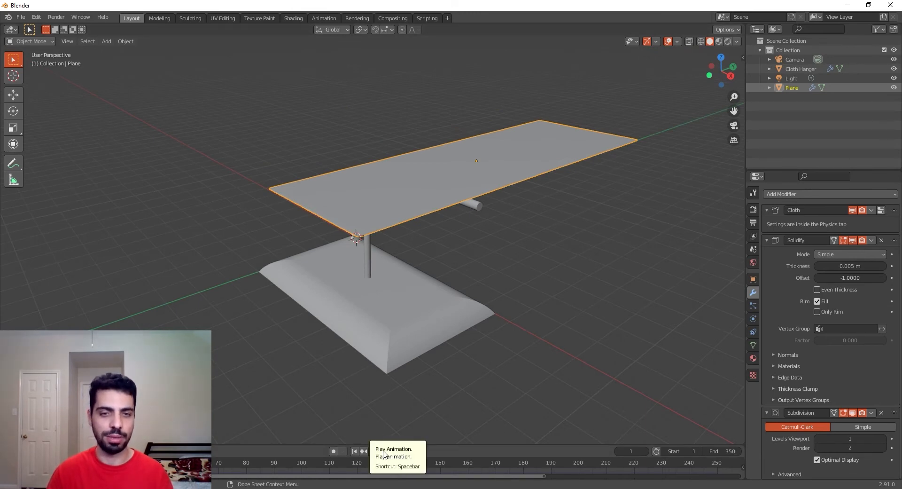
left_click(384, 452)
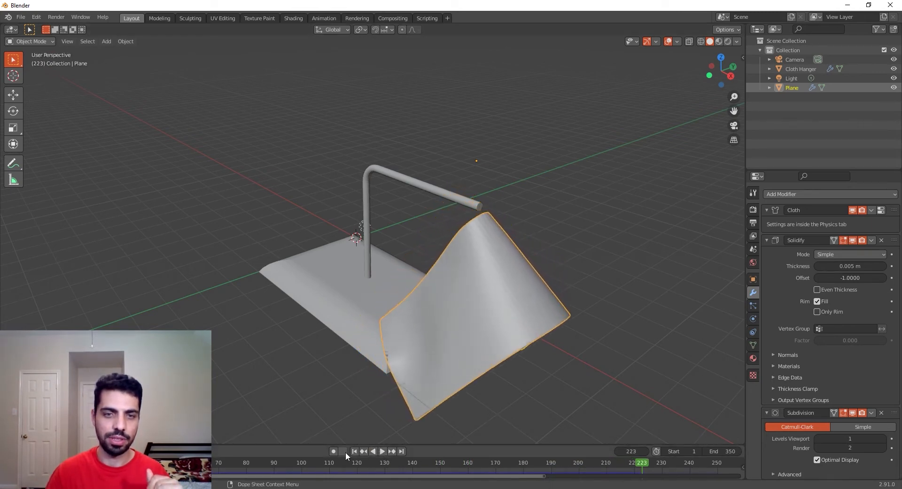
Stop the playback, return to the first frame and move the cloth plane along global X towards the hanger's post.
key("Escape")
middle_click_drag(376, 435, 496, 336)
middle_click_drag(528, 264, 531, 292)
key("g")
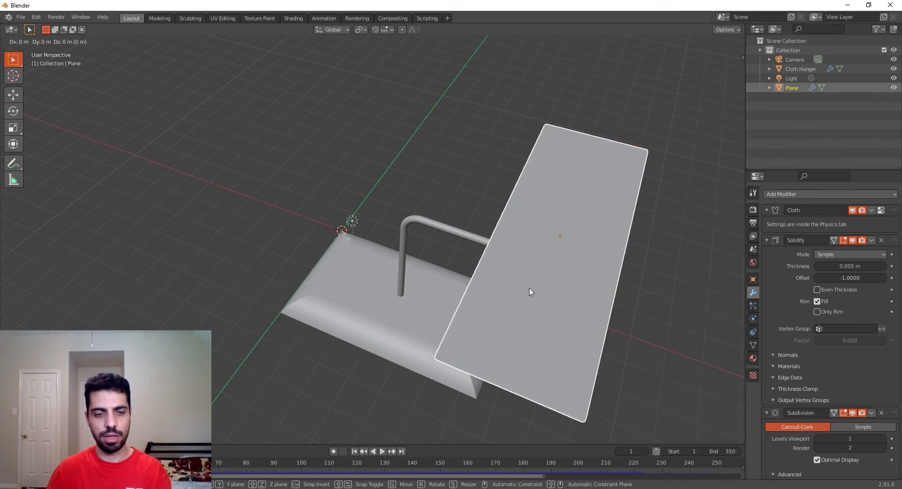
key("x")
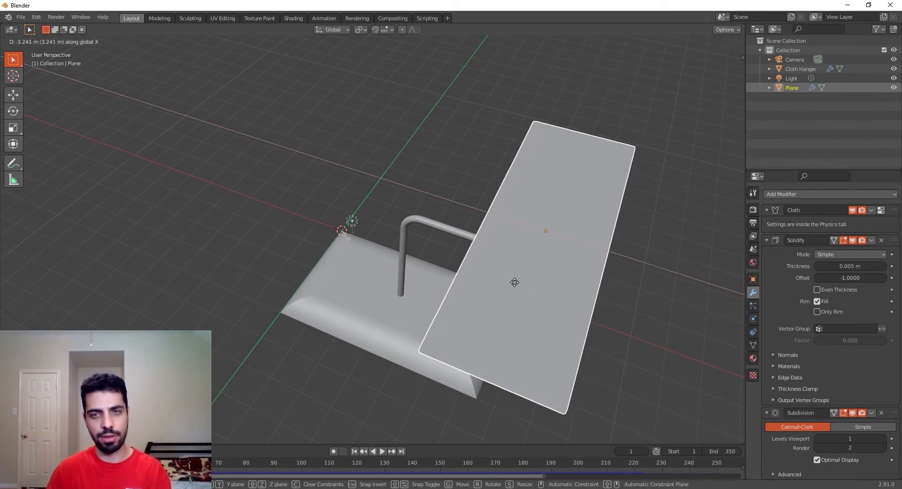
left_click(507, 279)
Play the simulation to check how the repositioned cloth drapes over the arm, and stop it partway.
middle_click_drag(510, 308, 406, 374)
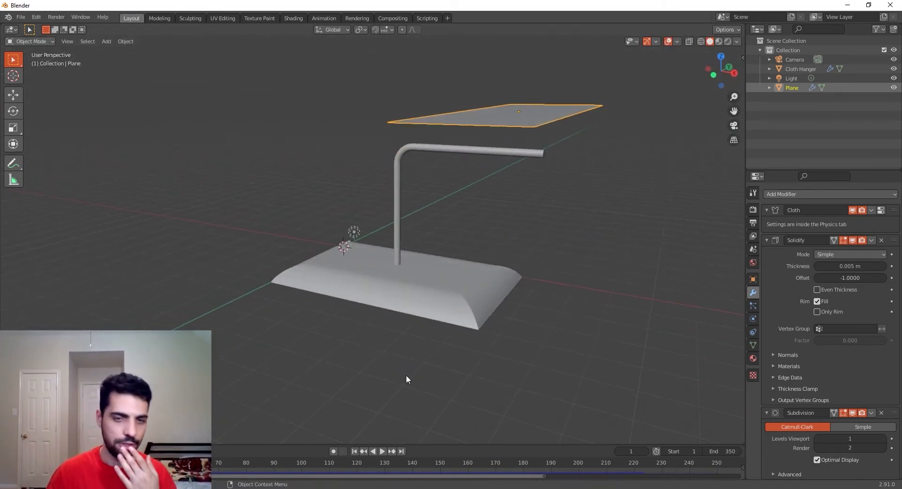
left_click(381, 451)
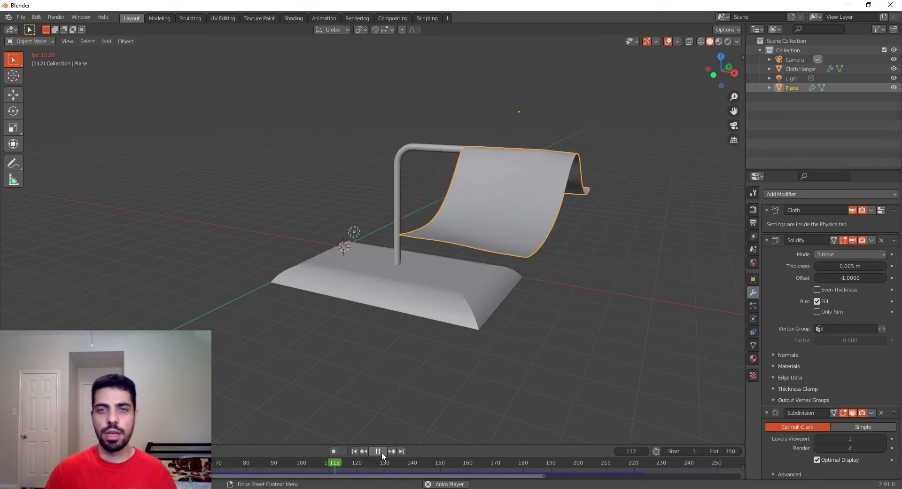
left_click(378, 451)
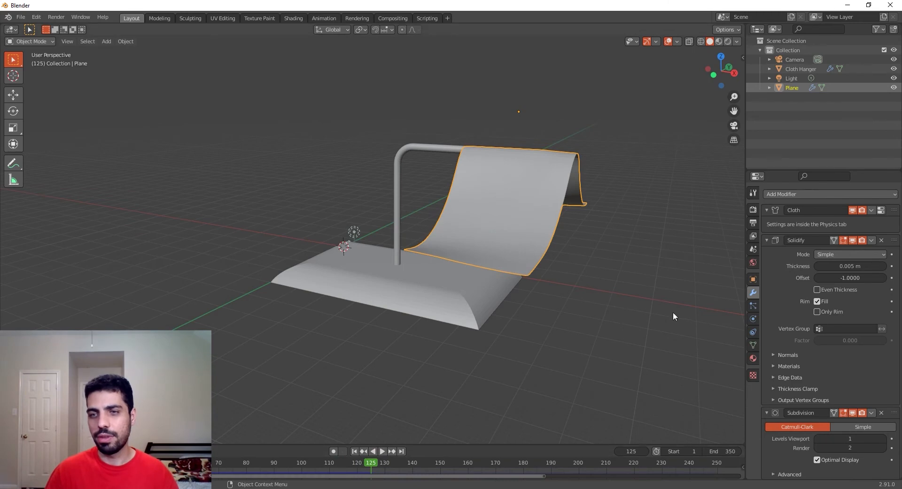
Set the end of the cloth's simulation cache to frame 600 and bake the simulation.
left_click(752, 319)
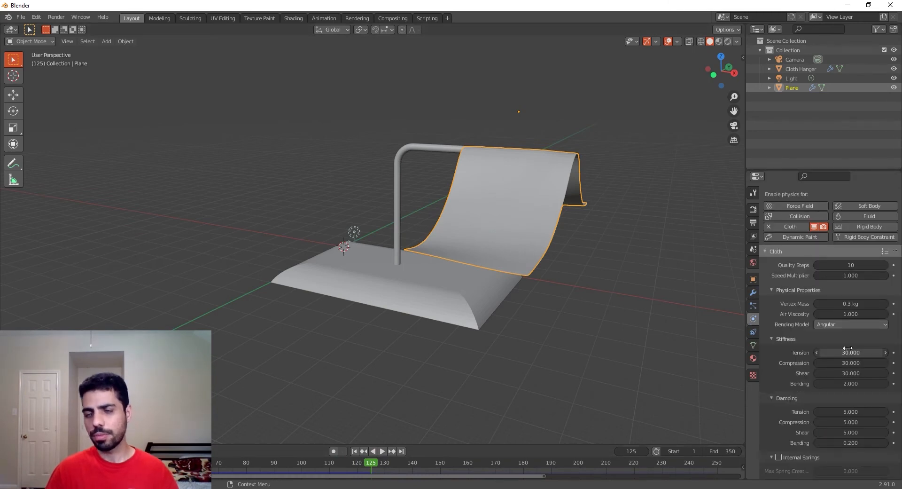
scroll(808, 338, "down", 2)
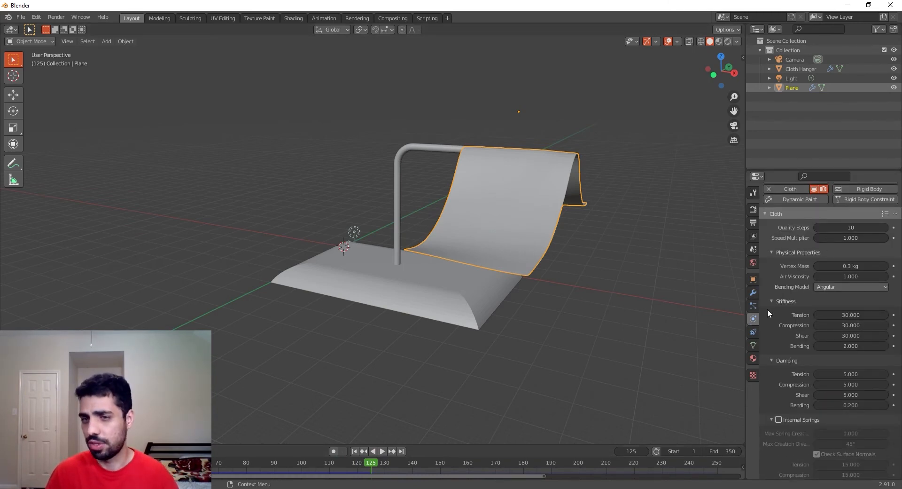
scroll(769, 316, "down", 10)
scroll(797, 375, "down", 5)
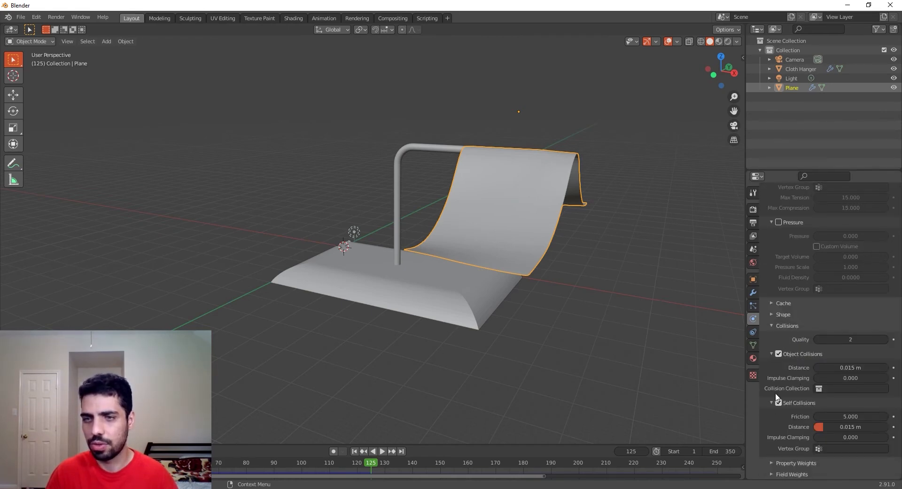
left_click(772, 303)
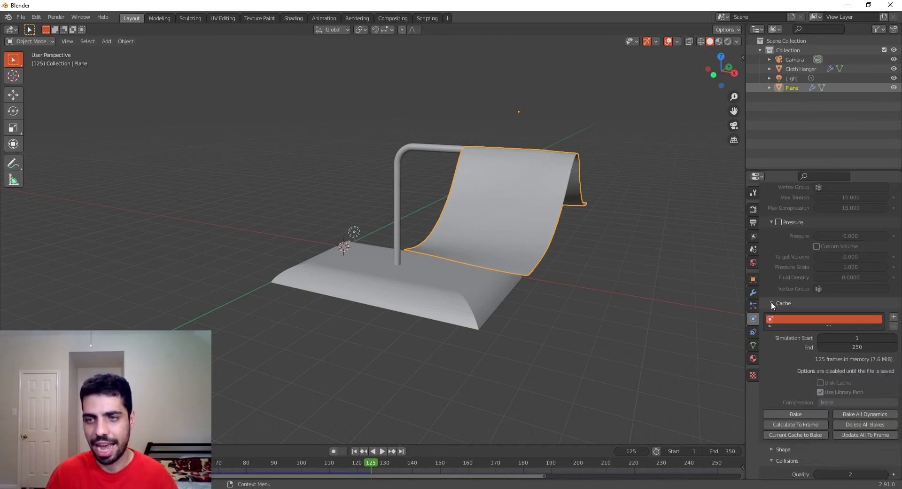
left_click(839, 348)
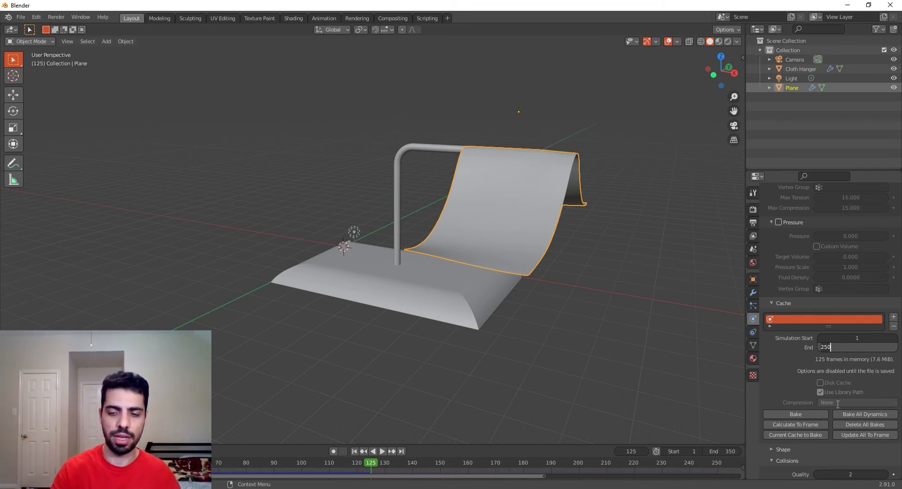
type("600")
key("Return")
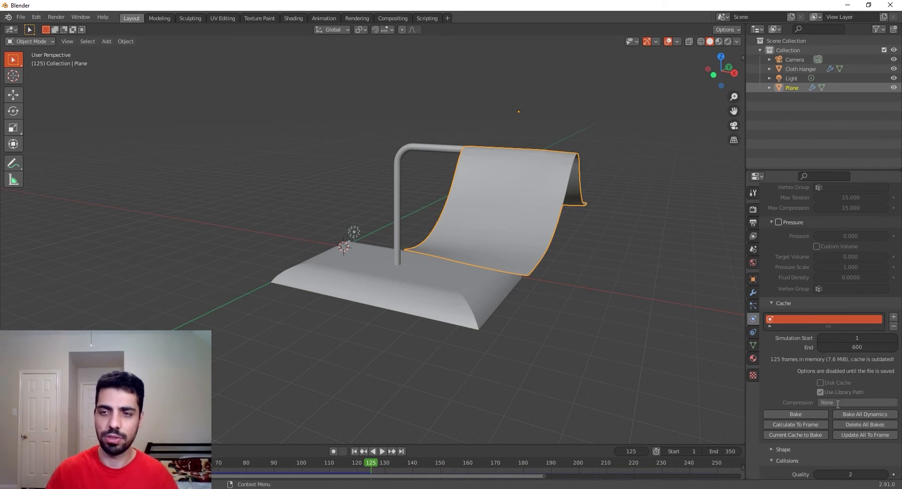
left_click(811, 416)
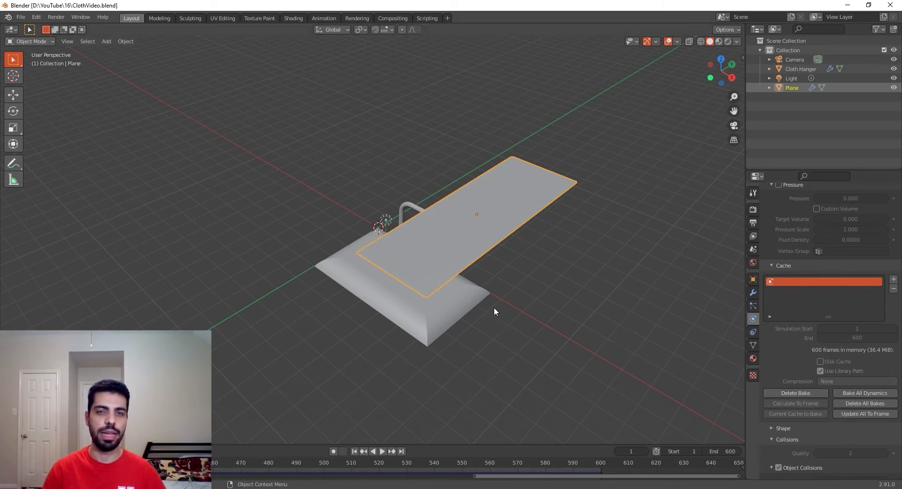
Export the scene as the Alembic file ClothVideo.abc to the Desktop folder.
left_click(22, 17)
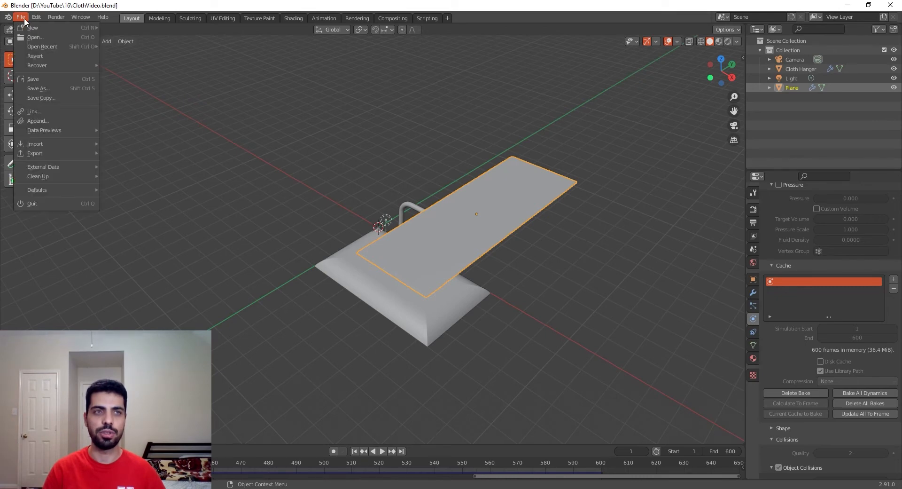
mouse_move(55, 154)
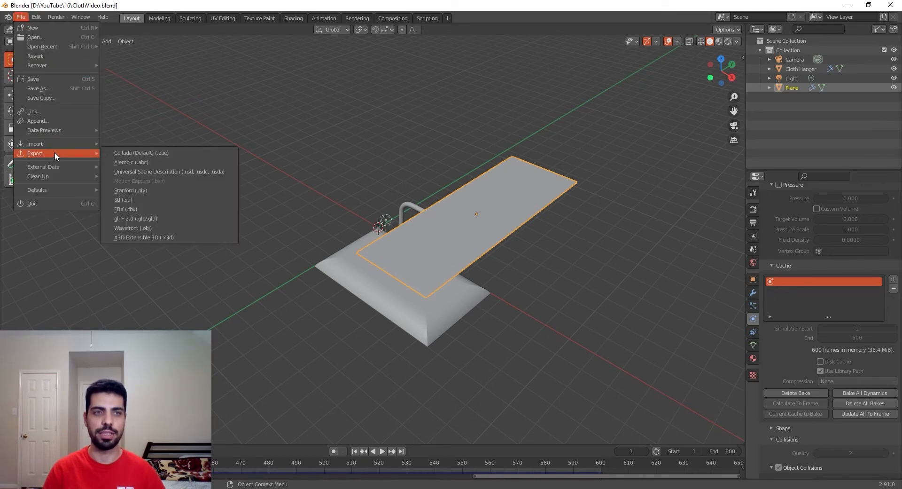
left_click(170, 164)
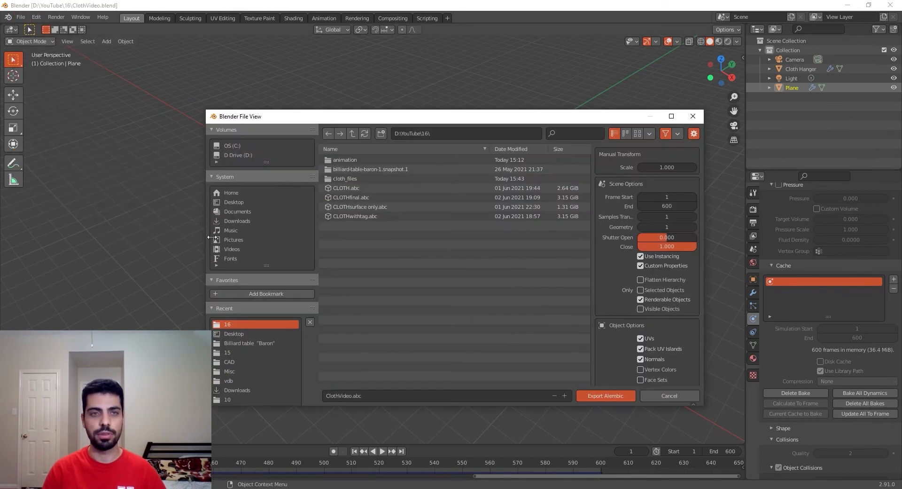
left_click(233, 202)
left_click(377, 395)
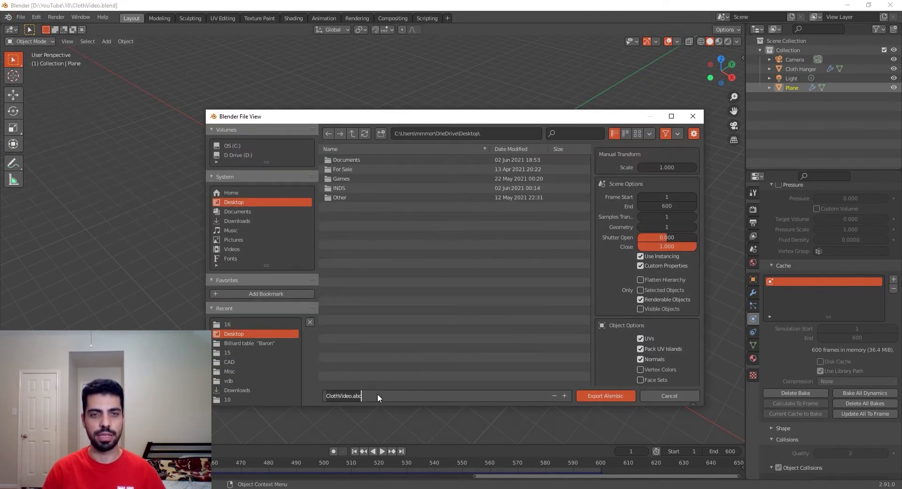
left_click(618, 397)
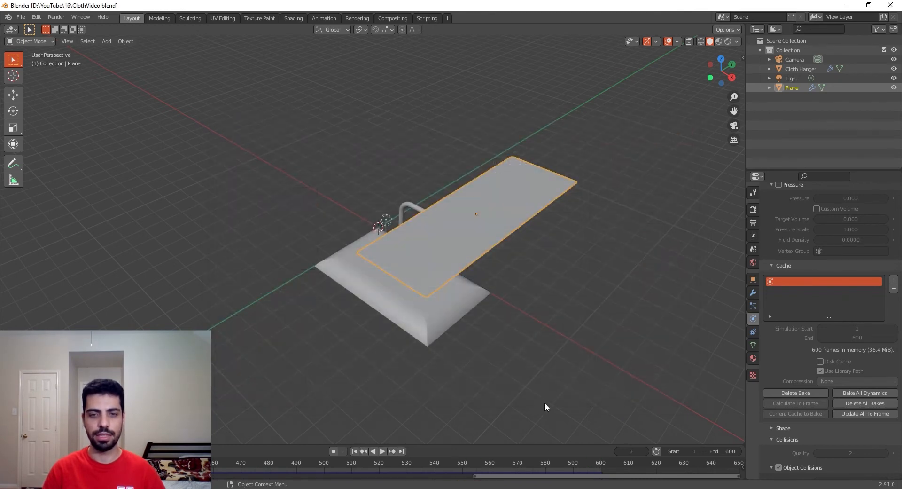
Switch to the desktop and import the exported ClothVideo Alembic file into the open KeyShot scene.
left_click(847, 5)
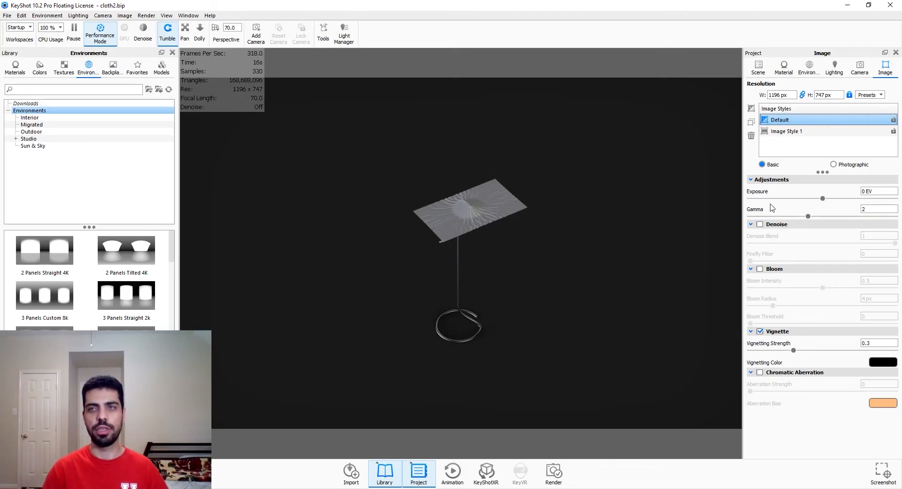
left_click(848, 5)
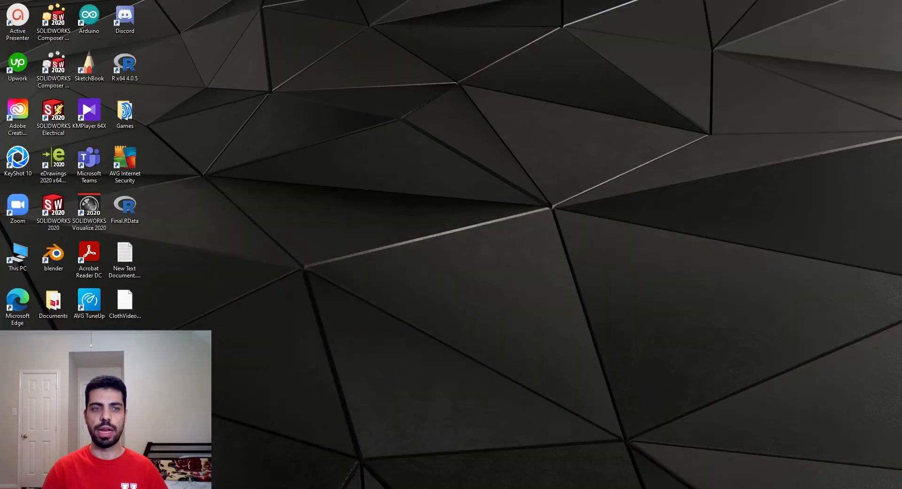
left_click_drag(125, 311, 361, 486)
left_click_drag(374, 371, 399, 379)
left_click(507, 400)
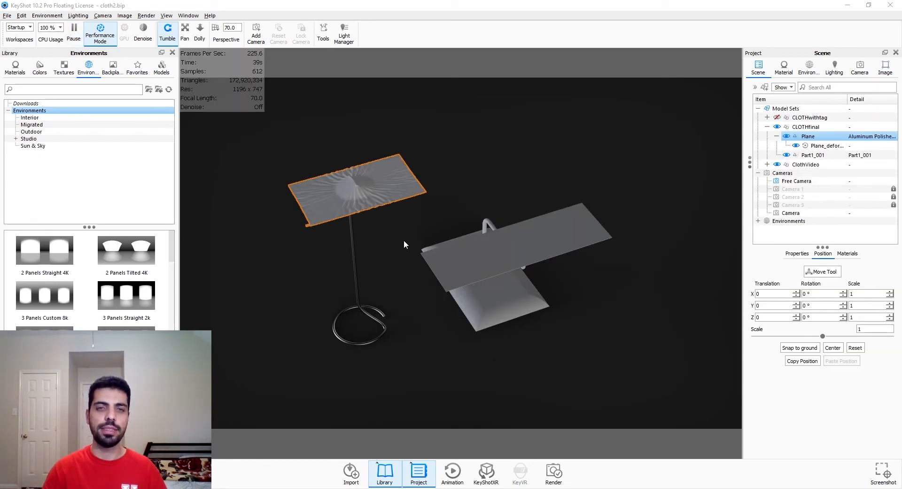
Copy the material of the CLOTHfinal plane and paste it unlinked onto the ClothVideo plane.
right_click(382, 185)
left_click(423, 55)
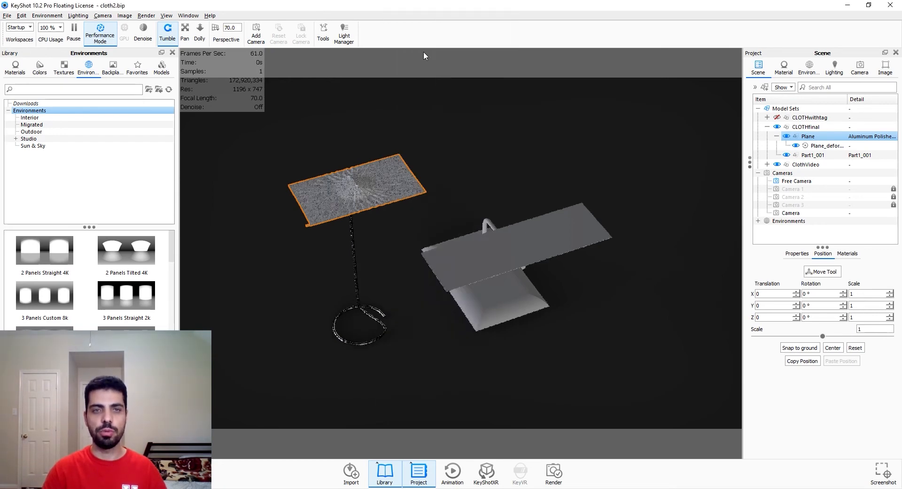
right_click(393, 167)
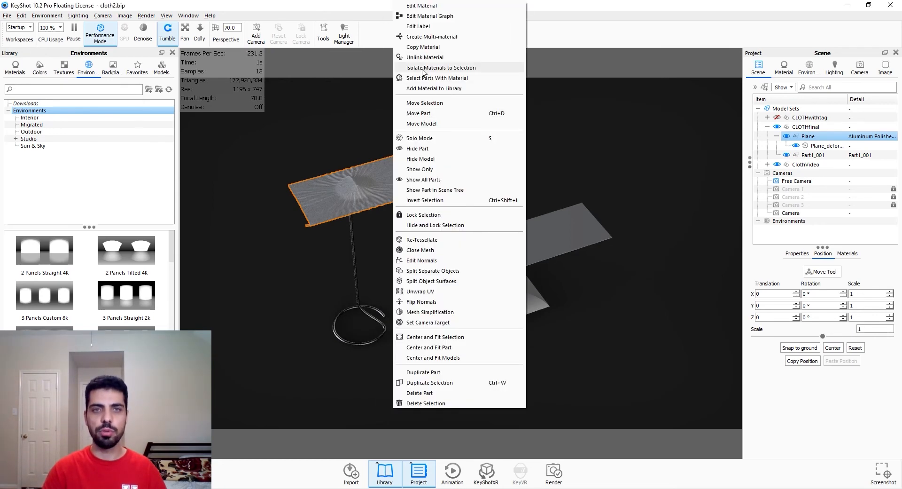
left_click(432, 48)
left_click(478, 261)
right_click(478, 261)
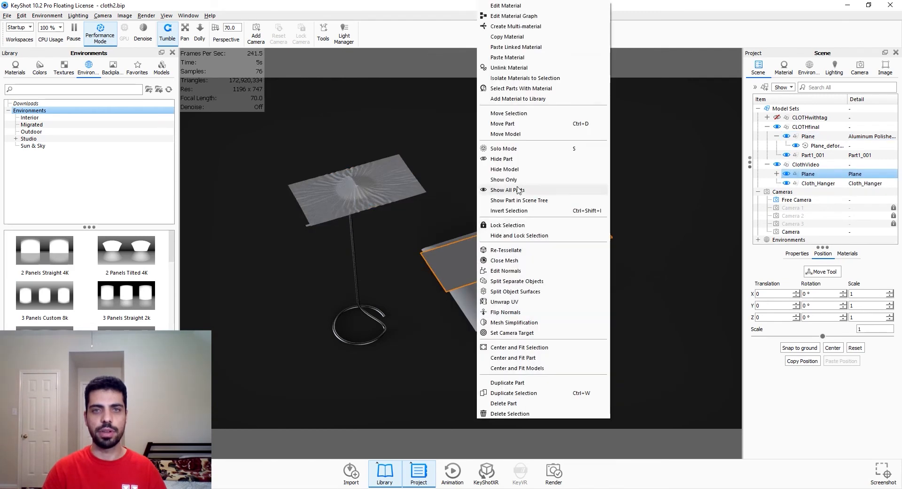
left_click(538, 58)
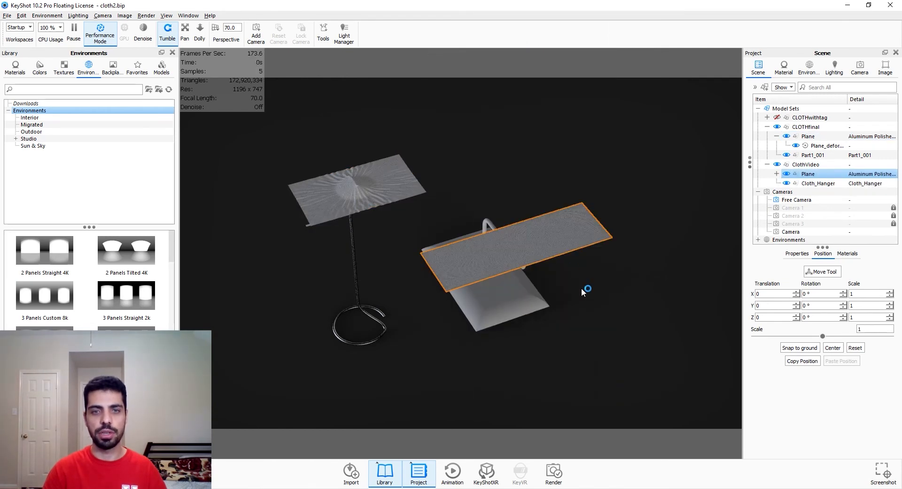
Hide the CLOTHfinal model, play the ClothVideo plane's deformation in the animation timeline, and return to the start.
left_click(777, 126)
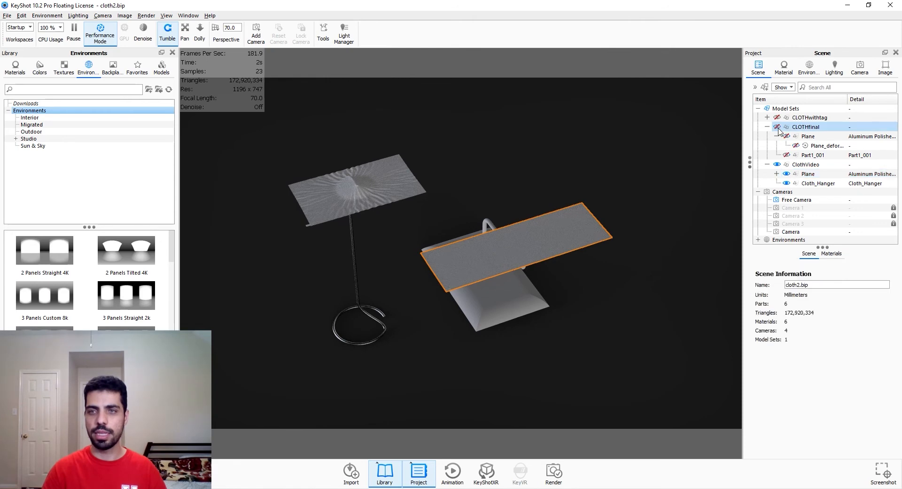
left_click_drag(579, 320, 514, 342)
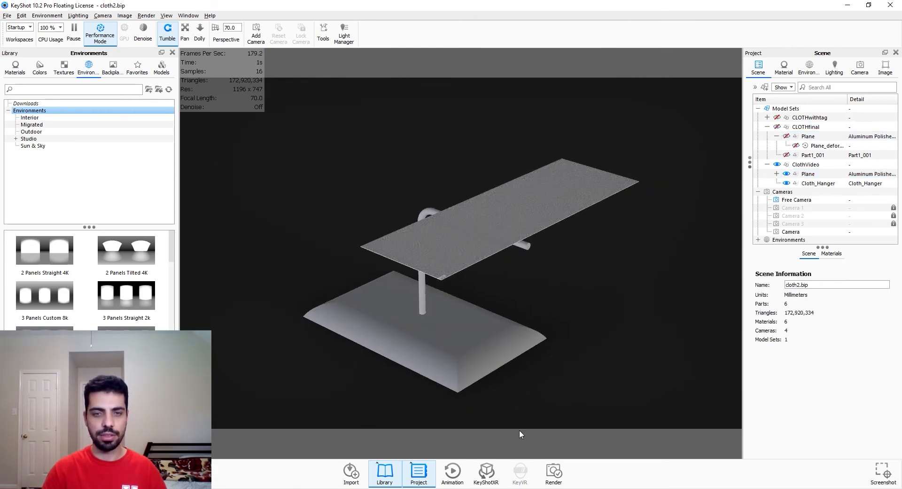
left_click(452, 472)
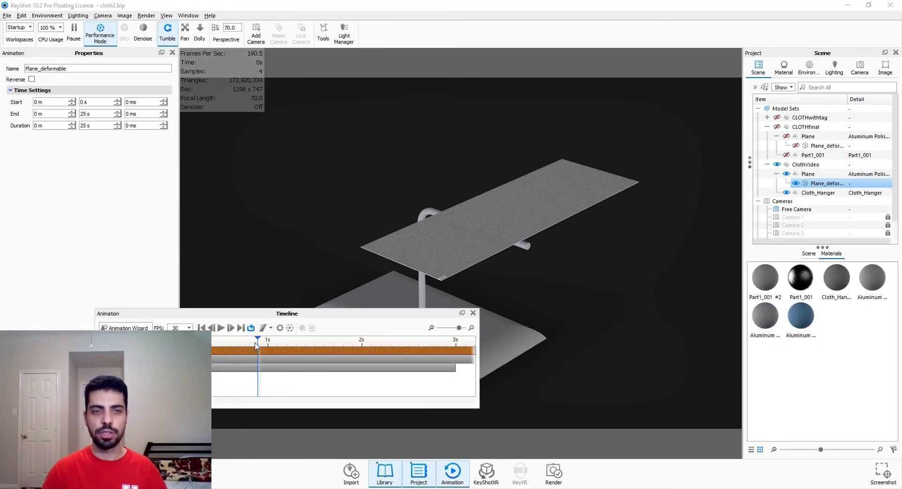
left_click_drag(257, 339, 181, 341)
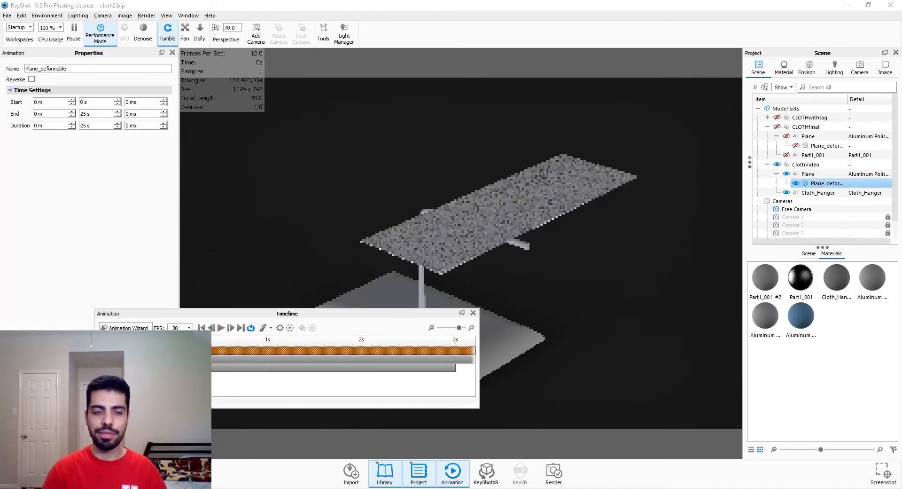
left_click(223, 329)
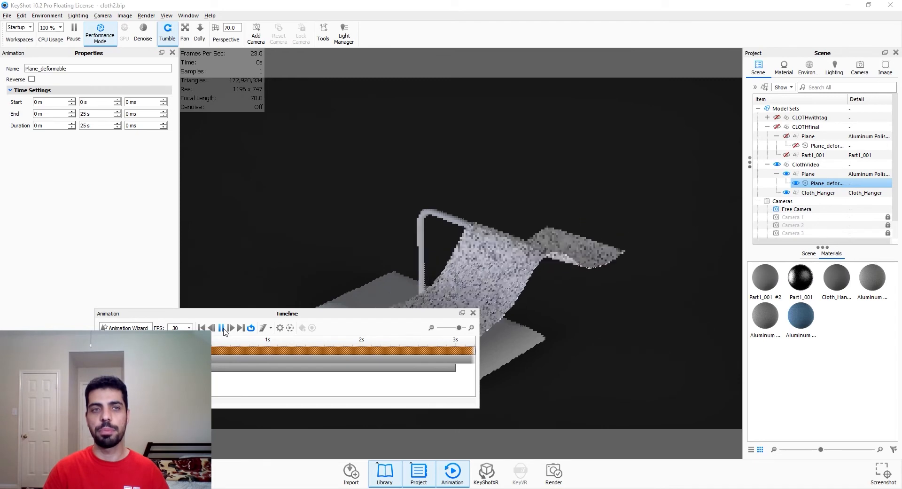
left_click(224, 329)
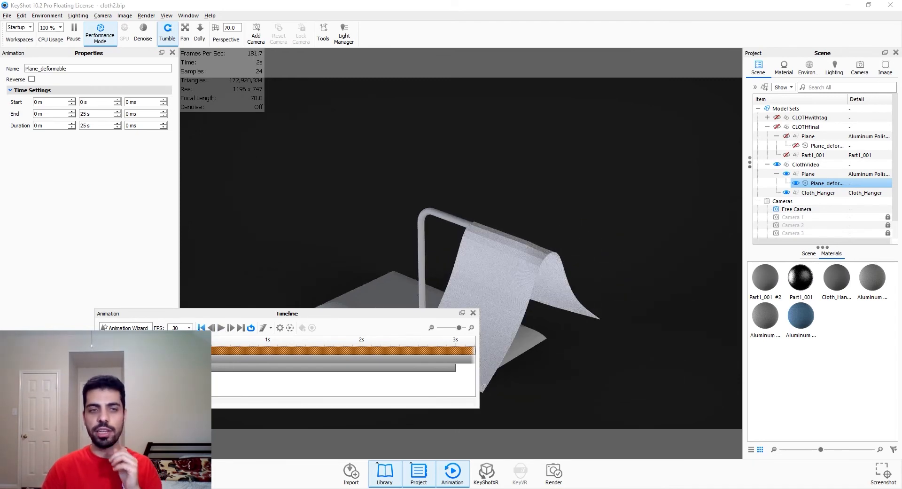
left_click(202, 328)
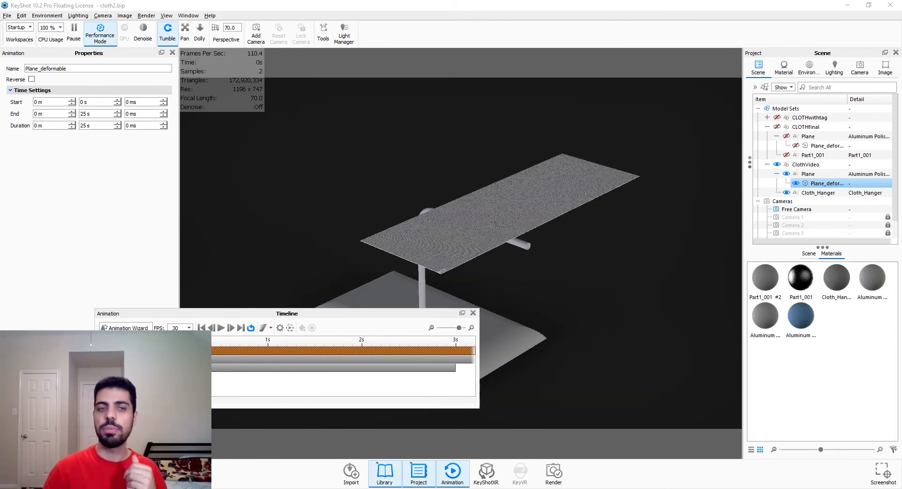
Set the duration of the ClothVideo plane's deformation animation to 5 s and play it to check the speed.
left_click(98, 125)
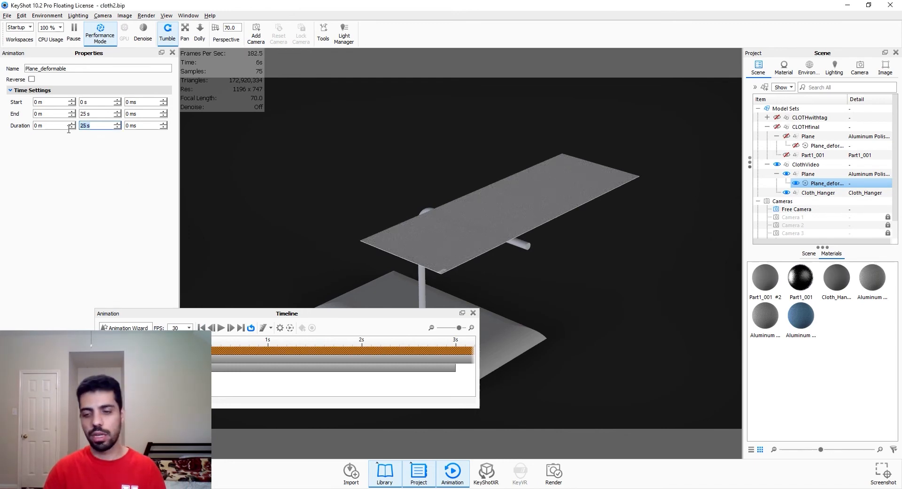
type("5")
key("Return")
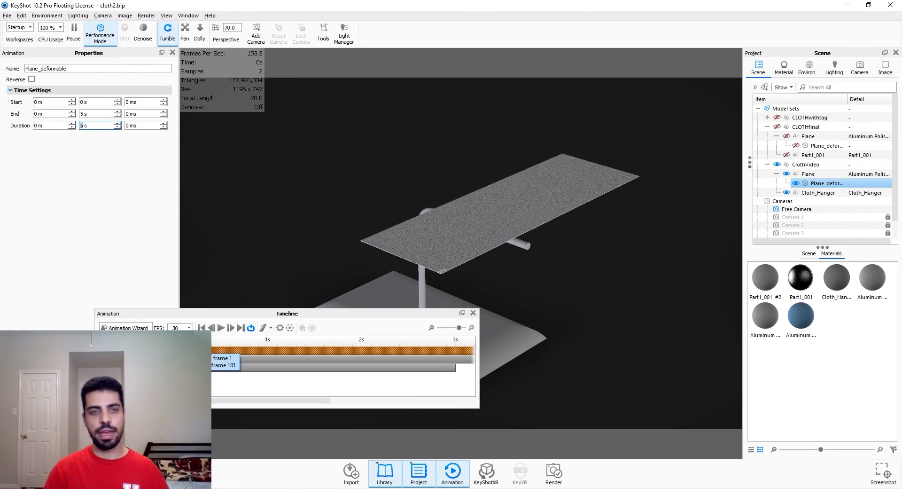
left_click(221, 328)
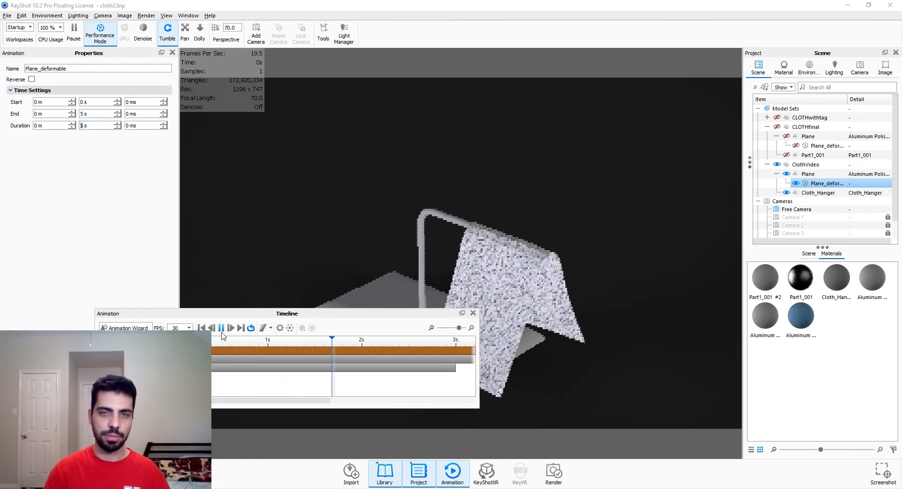
left_click(221, 333)
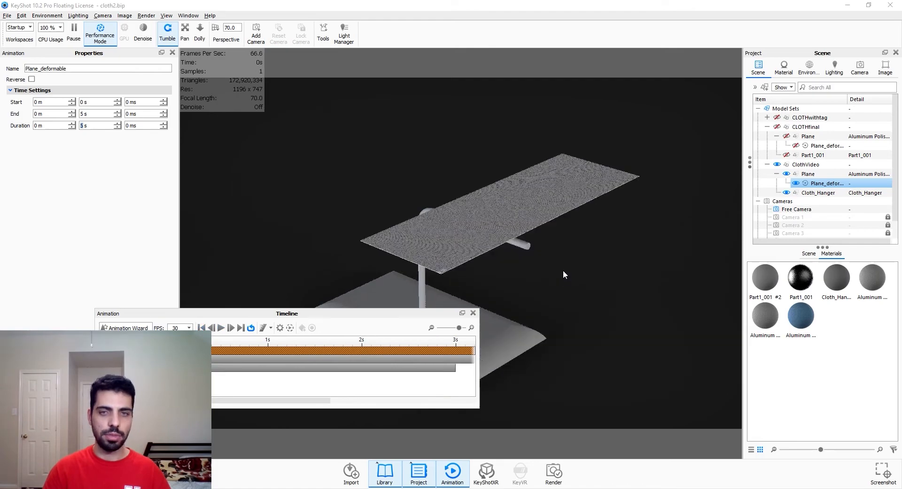
Play the ClothVideo deformation until the cloth drapes over the hanger, and examine the draped cloth up close.
scroll(426, 256, "up", 10)
left_click_drag(450, 316, 231, 351)
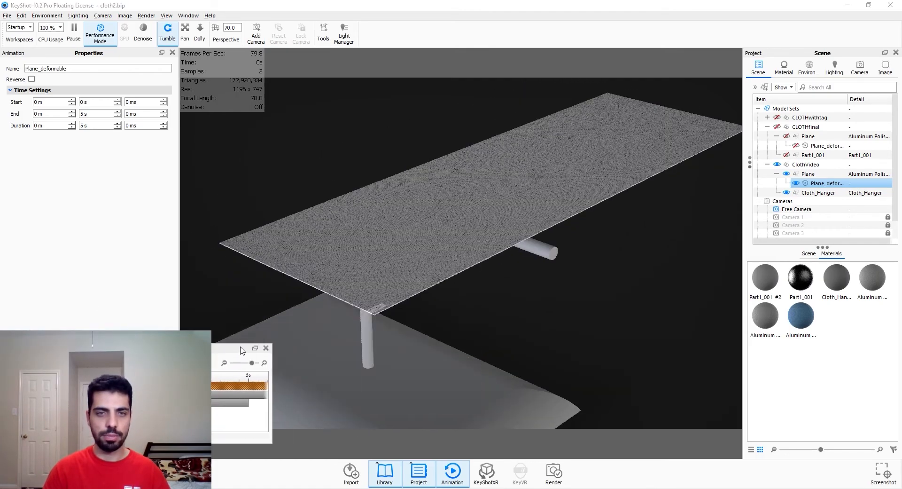
scroll(398, 256, "up", 5)
left_click_drag(541, 238, 596, 238)
left_click(4, 364)
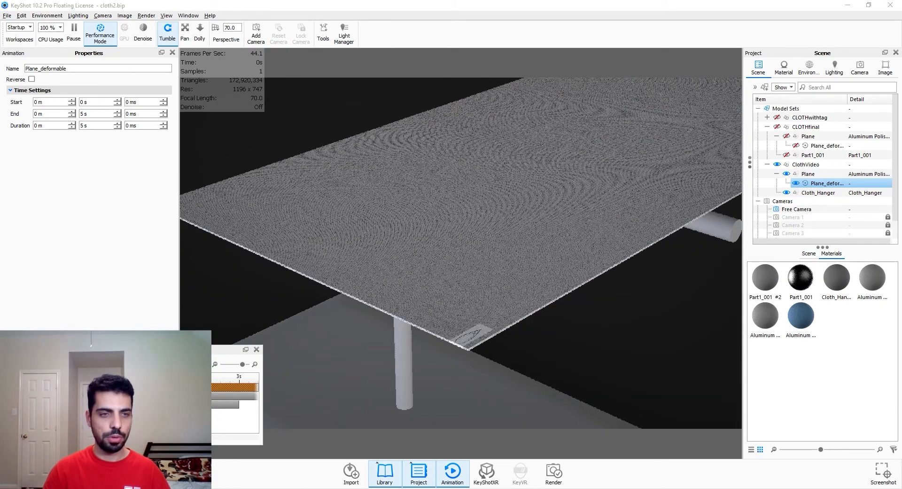
left_click_drag(231, 350, 334, 325)
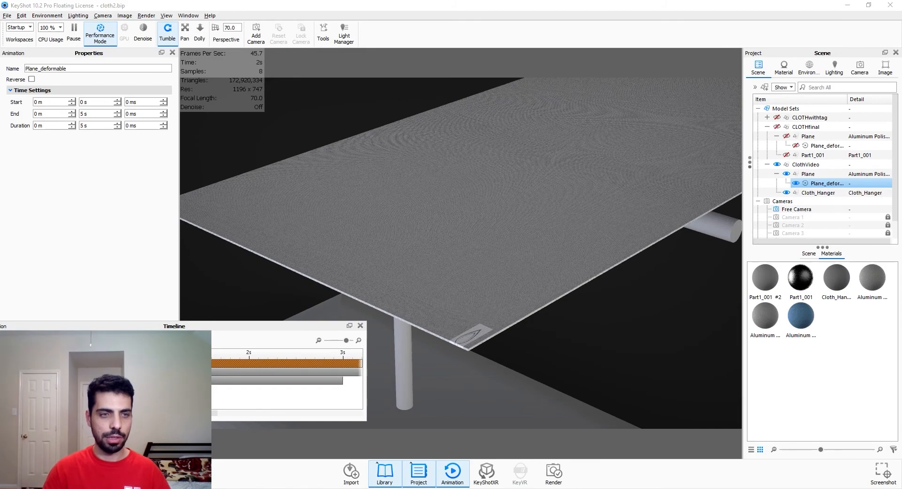
left_click_drag(494, 313, 473, 228)
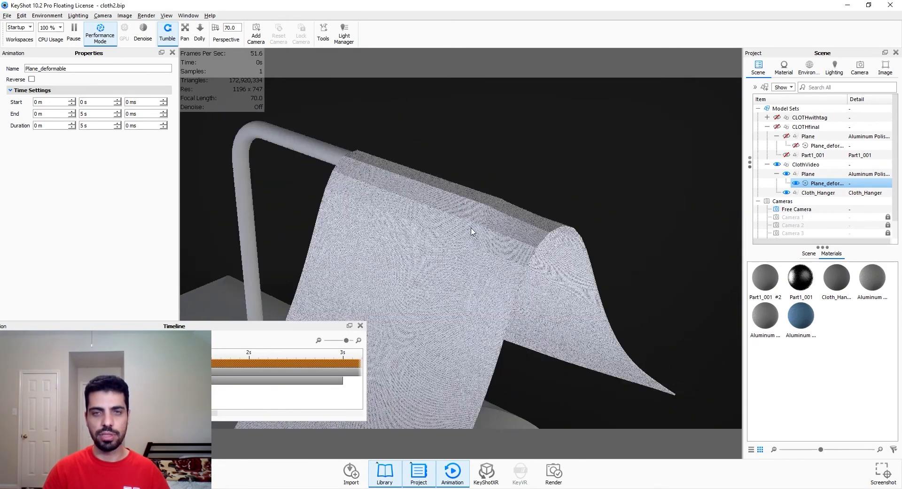
Check the draped cloth's material type, and try an aluminum material from the Metal library on the cloth.
left_click(173, 53)
double_click(444, 268)
left_click(869, 119)
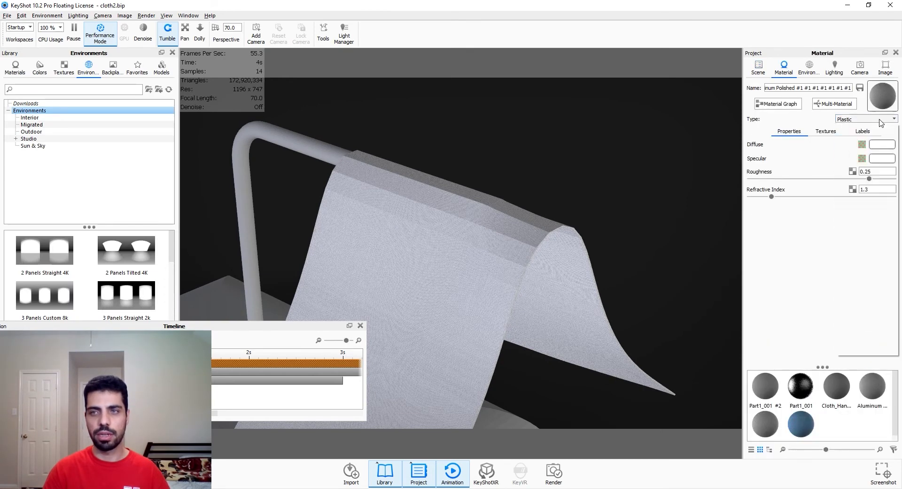
left_click(872, 120)
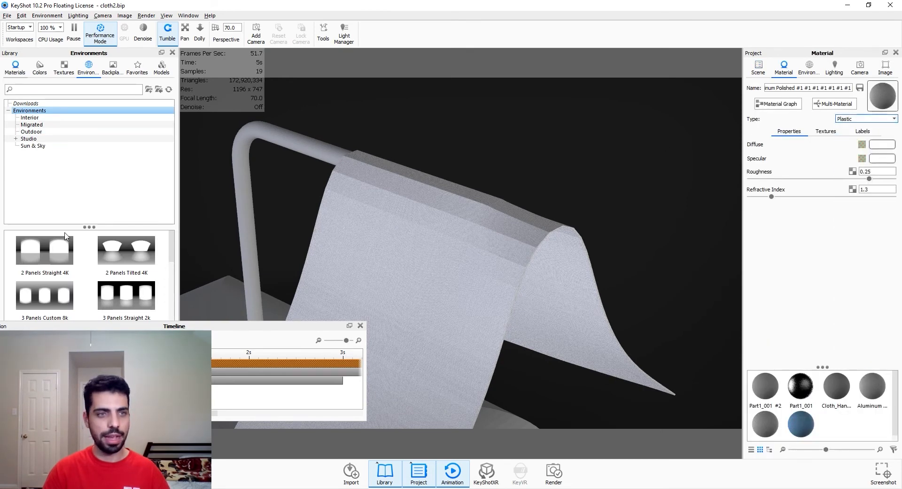
left_click_drag(70, 326, 67, 380)
scroll(69, 168, "down", 2)
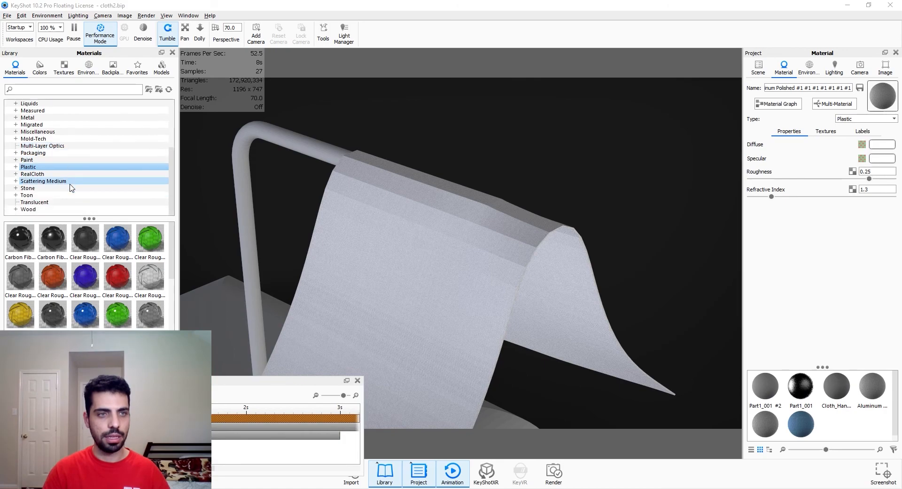
left_click(28, 117)
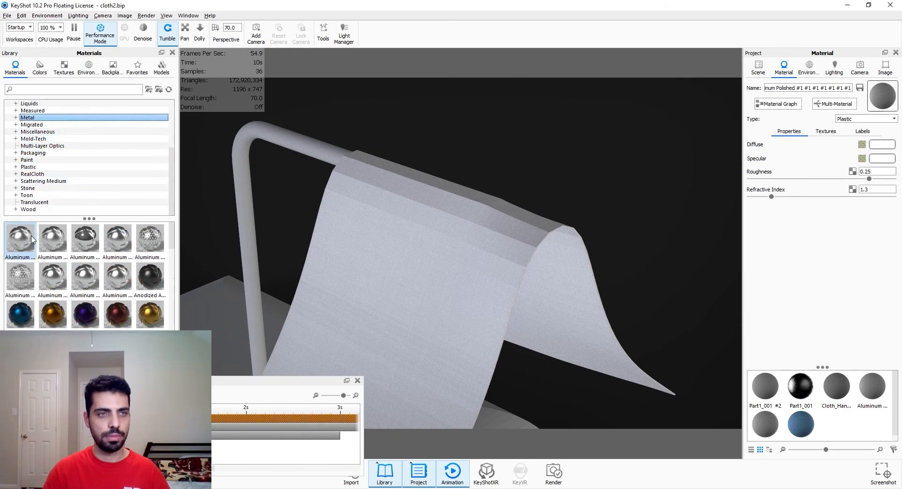
left_click_drag(20, 238, 395, 253)
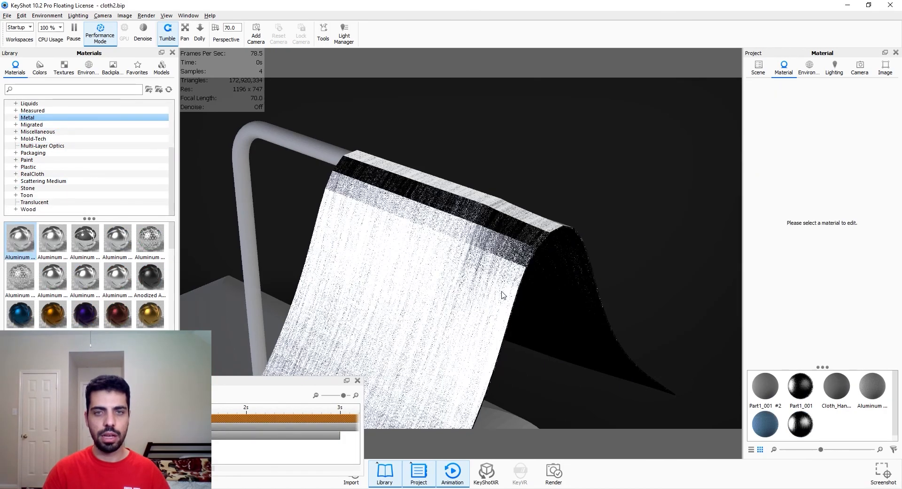
Turn off Performance Mode to view the metal cloth with full lighting.
left_click_drag(502, 295, 511, 277)
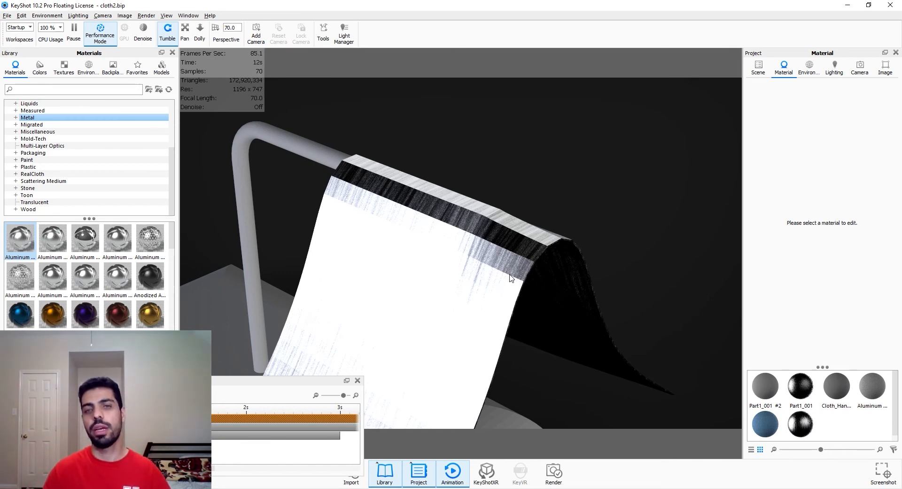
left_click(100, 38)
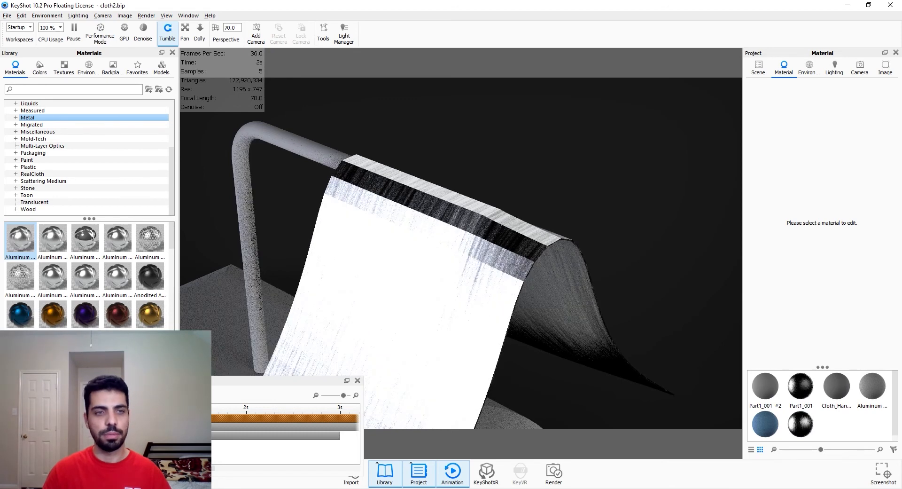
Try a gold anodized metal material on the cloth, and undo both metal material changes.
left_click_drag(150, 313, 432, 324)
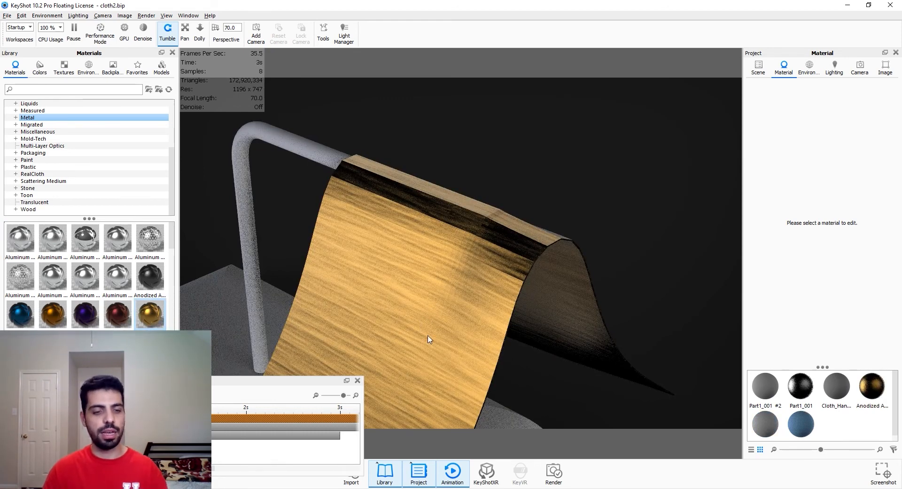
key("ctrl+z")
key("ctrl+z")
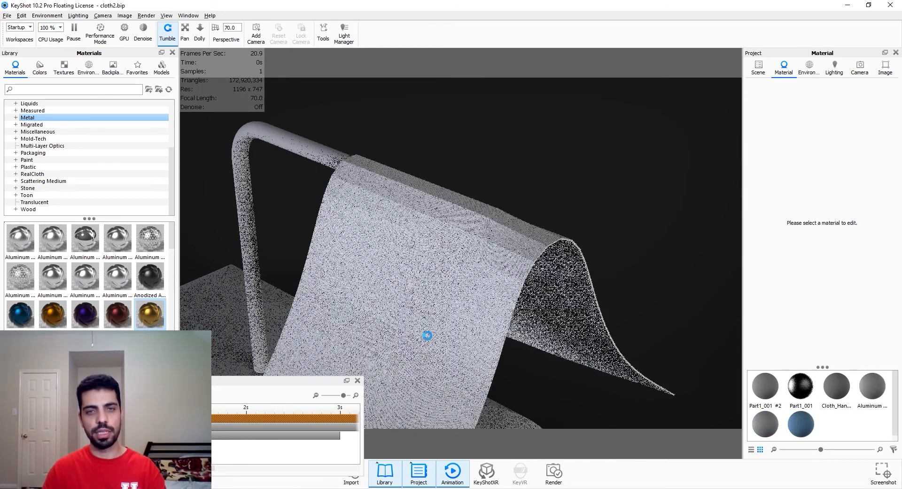
Enable the Fuzz node's connection in the cloth's Material Graph and close the graph.
double_click(452, 314)
scroll(437, 356, "up", 2)
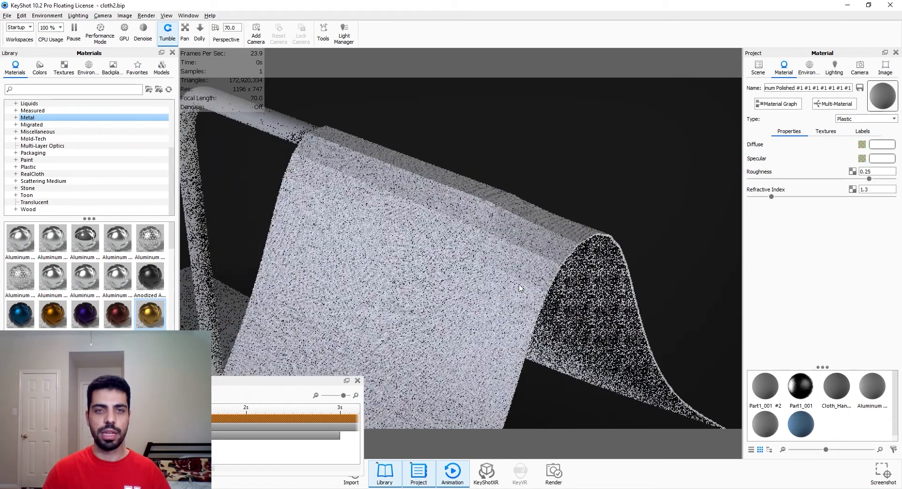
left_click(772, 106)
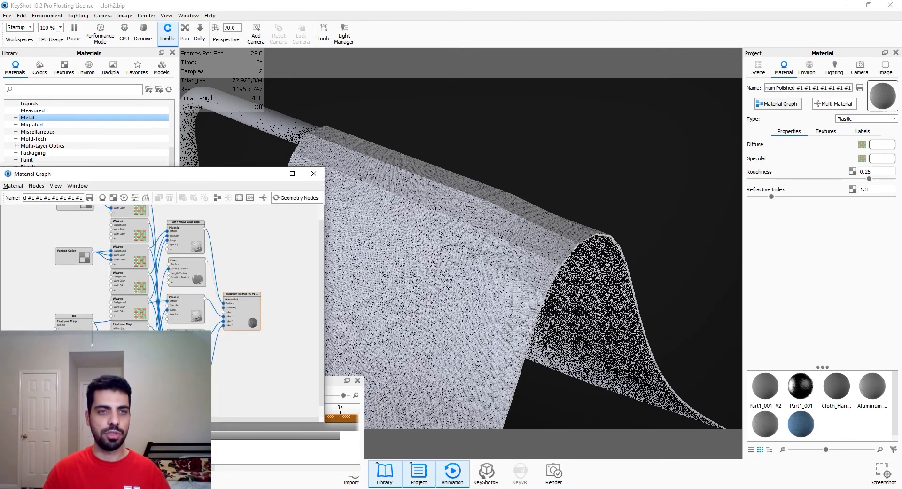
scroll(123, 294, "up", 3)
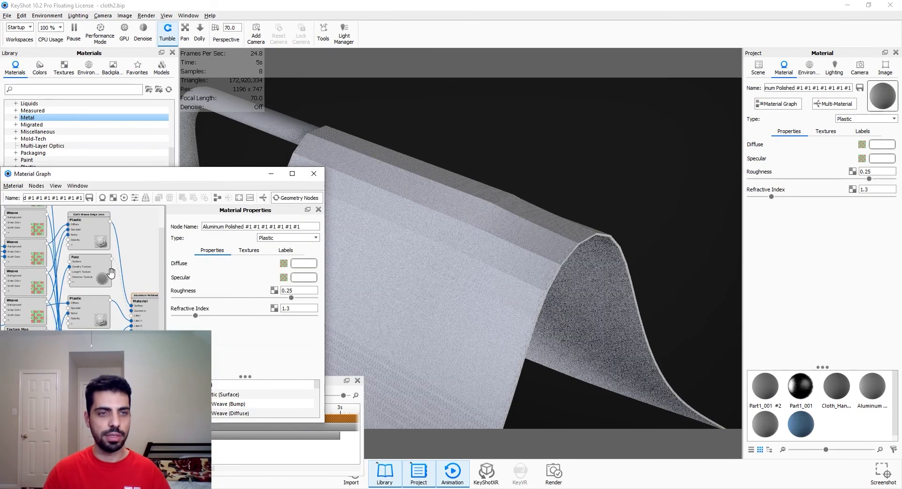
right_click(112, 274)
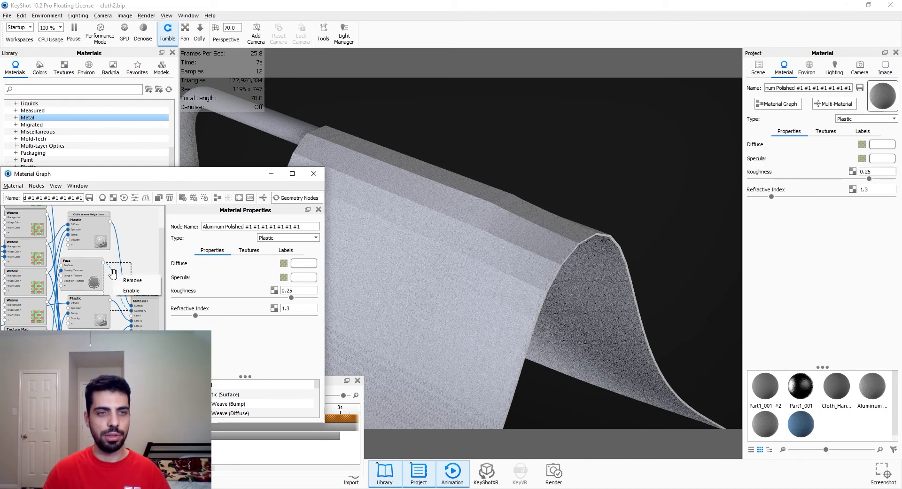
left_click(123, 290)
left_click(314, 174)
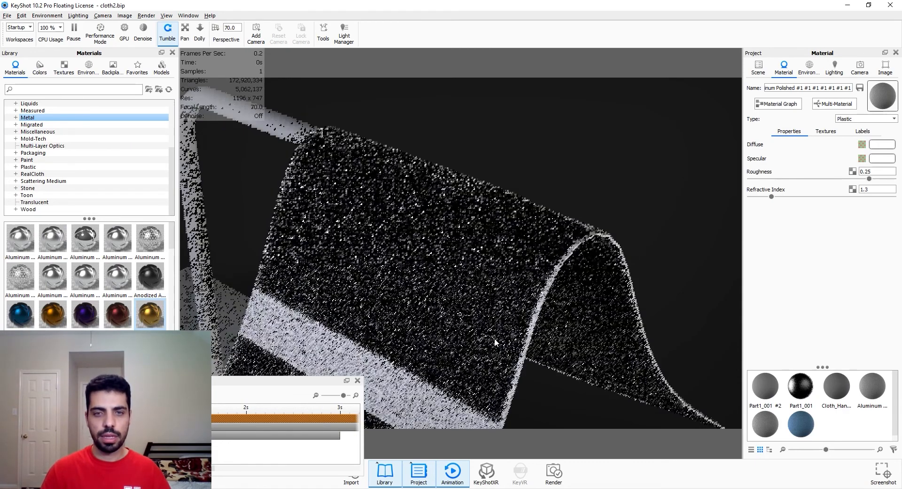
Examine the fuzz on the cloth's surface, woven stripes and folded edge from close up and from a distance.
left_click_drag(495, 339, 472, 347)
scroll(479, 331, "down", 5)
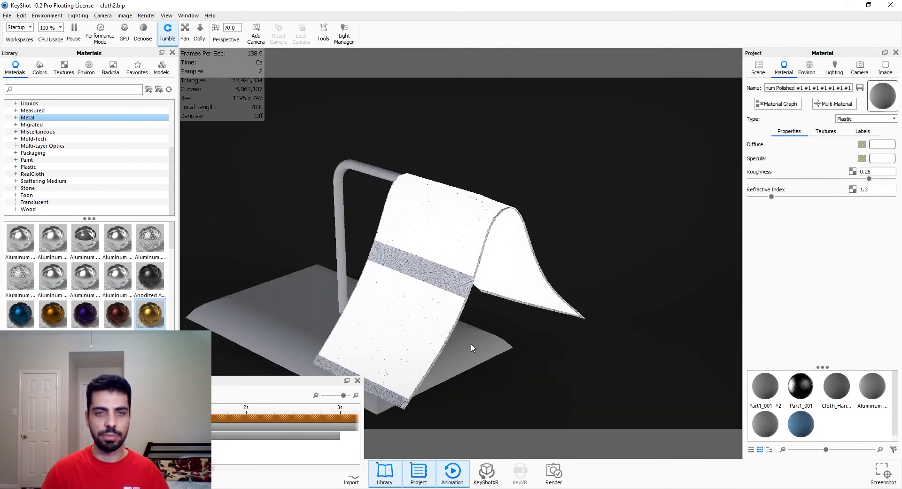
scroll(472, 348, "up", 10)
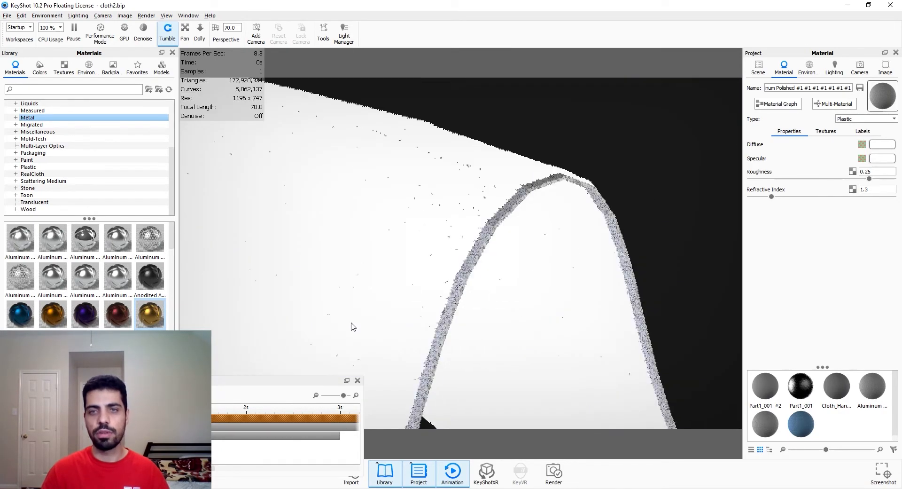
left_click_drag(354, 327, 555, 200)
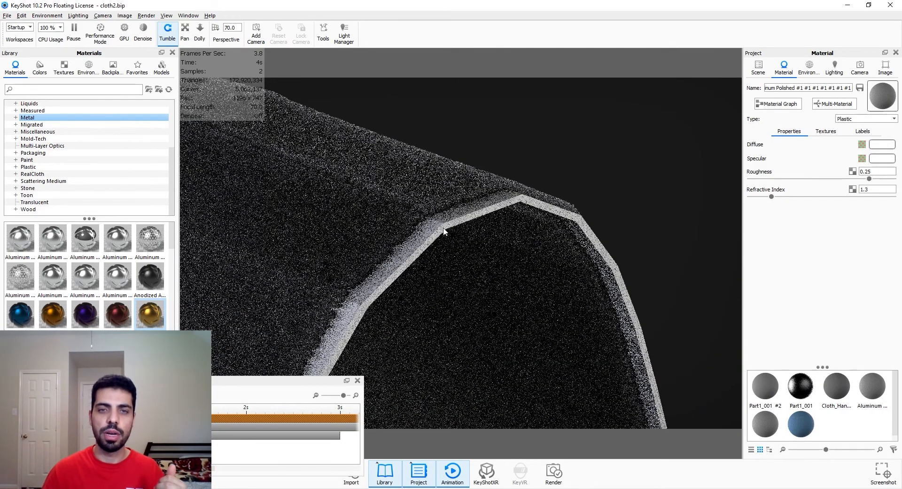
scroll(440, 231, "up", 1)
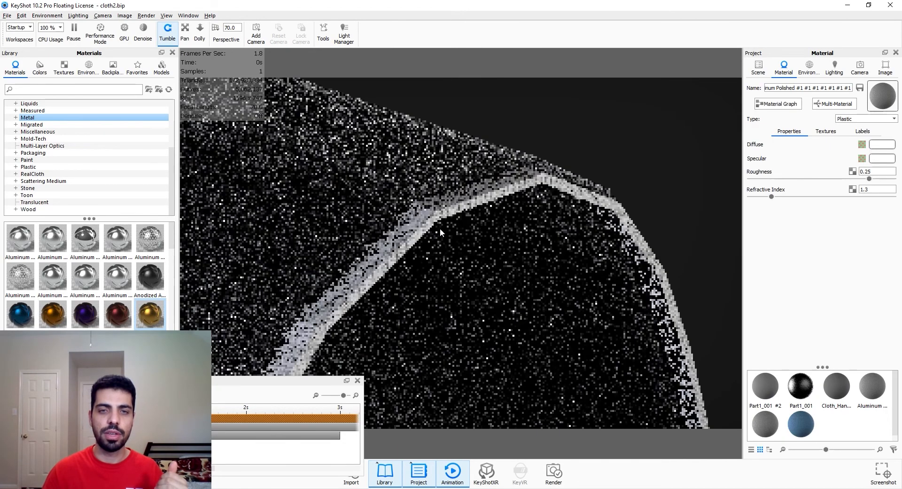
scroll(437, 215, "up", 1)
scroll(456, 194, "up", 1)
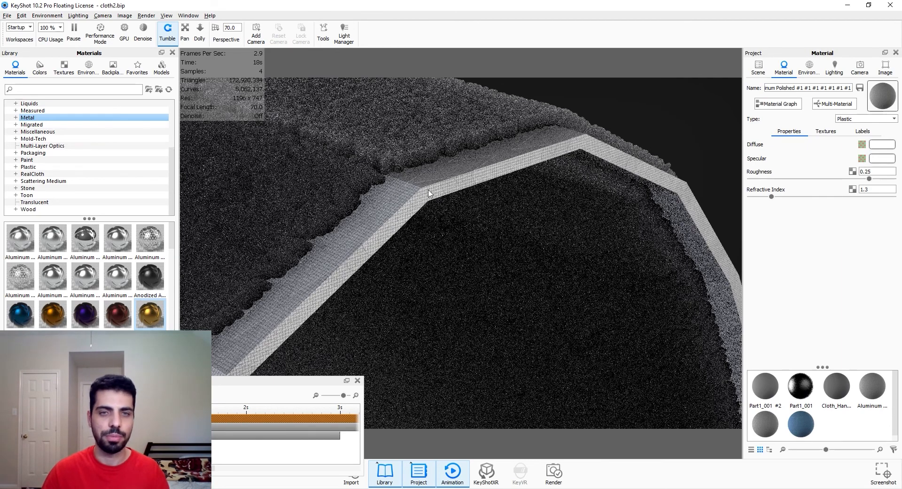
scroll(421, 244, "down", 10)
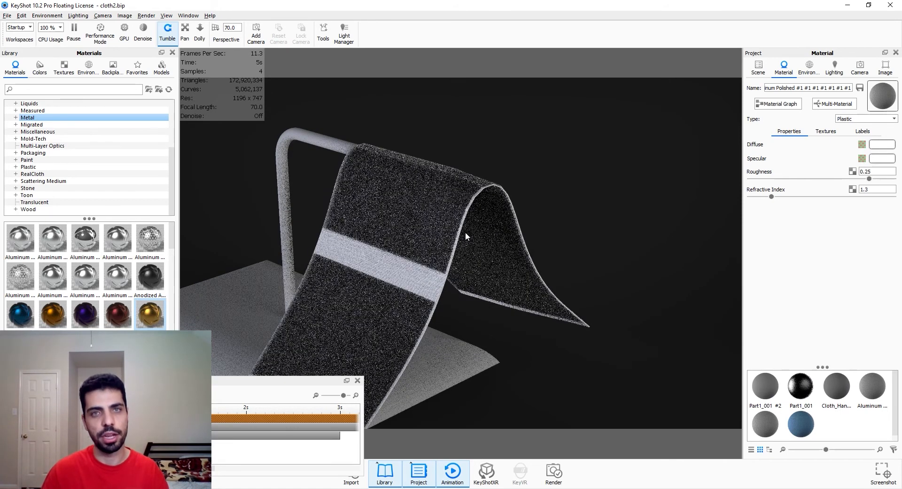
middle_click_drag(424, 353, 486, 246)
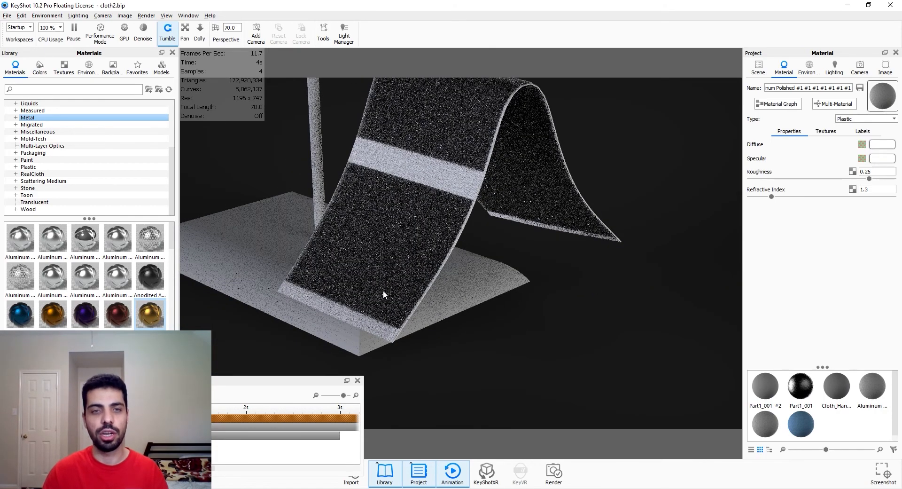
middle_click_drag(490, 257, 609, 323)
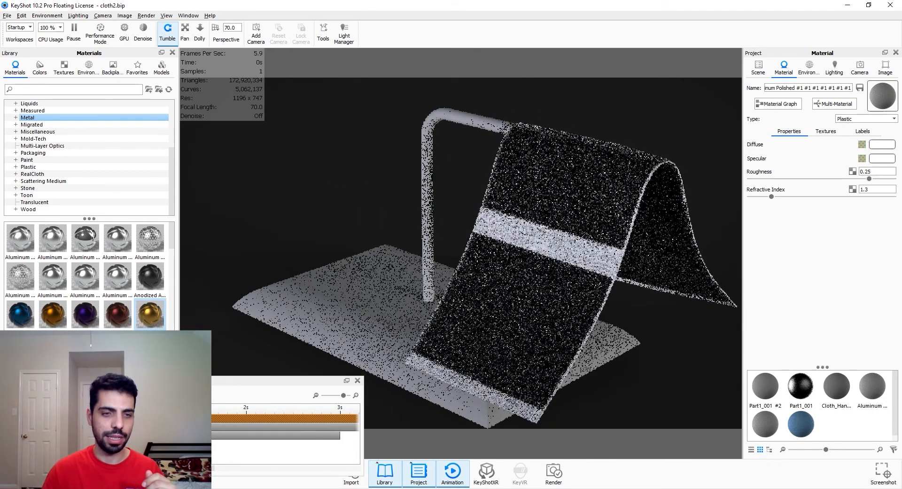
Return the animation to its start and apply a rough aluminum material from the Metal library to the hanger.
left_click(58, 408)
left_click_drag(345, 328, 484, 125)
scroll(484, 126, "up", 3)
middle_click_drag(497, 263, 507, 362)
scroll(425, 182, "up", 4)
middle_click_drag(425, 182, 452, 267)
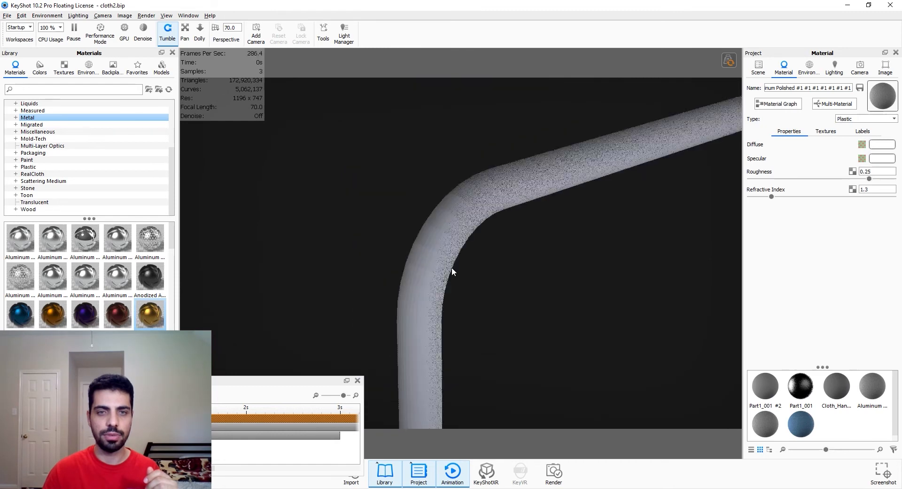
scroll(409, 231, "up", 4)
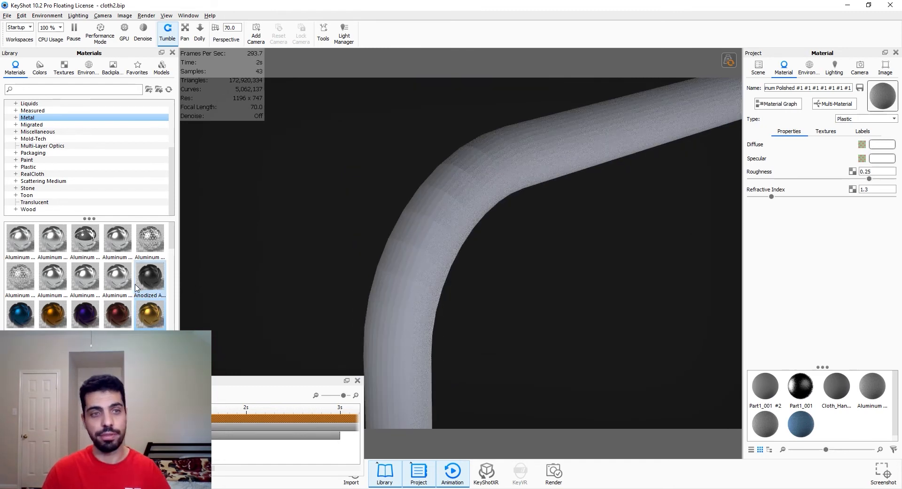
left_click_drag(52, 289, 449, 275)
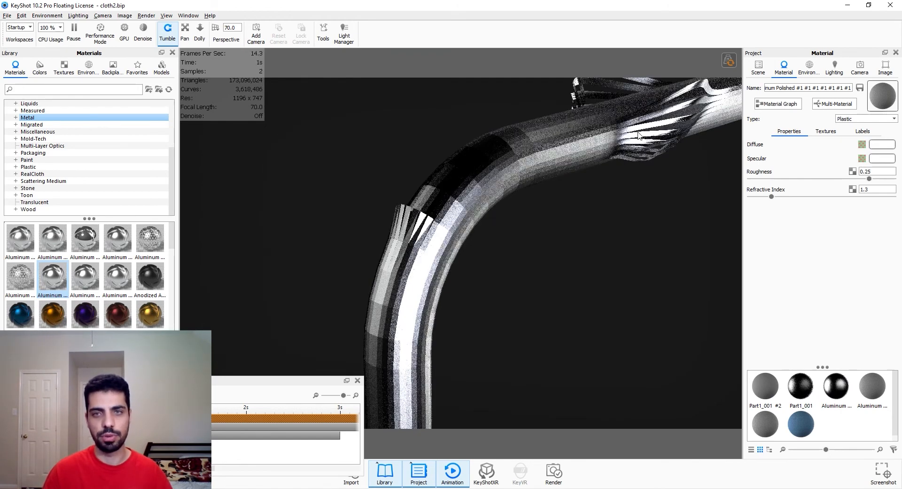
Recalculate the hanger's vertex normals with a 45° minimum edge angle and apply the result.
scroll(610, 236, "down", 5)
left_click_drag(612, 232, 571, 224)
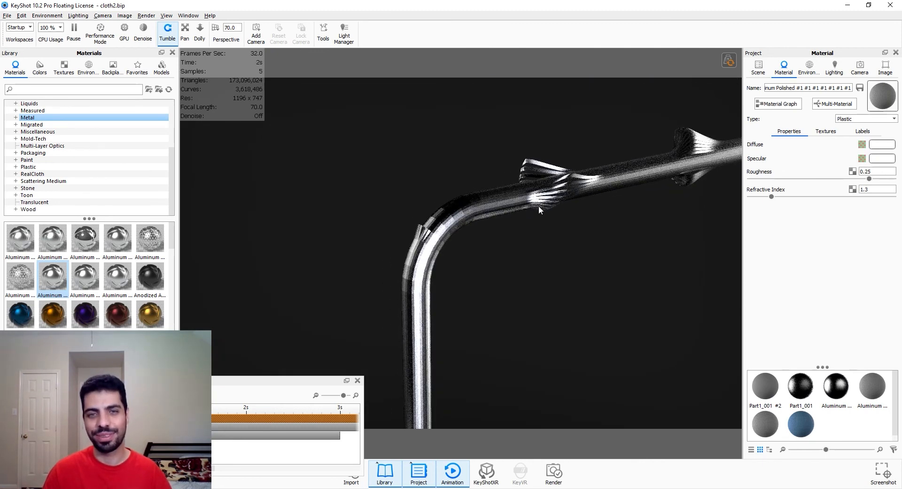
left_click_drag(534, 271, 446, 254)
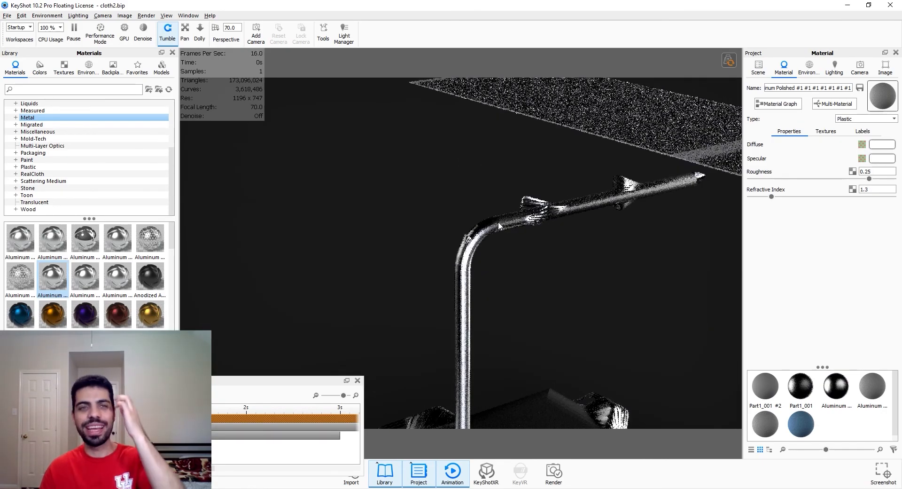
scroll(498, 221, "up", 5)
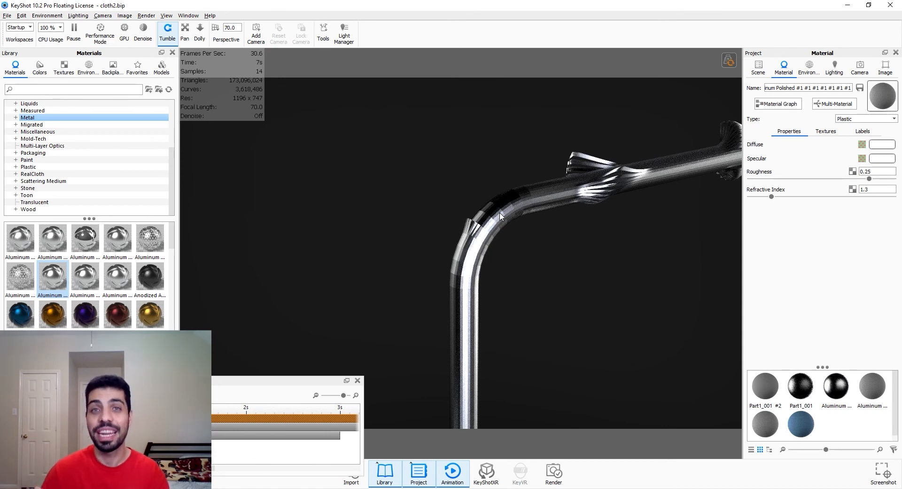
left_click(758, 67)
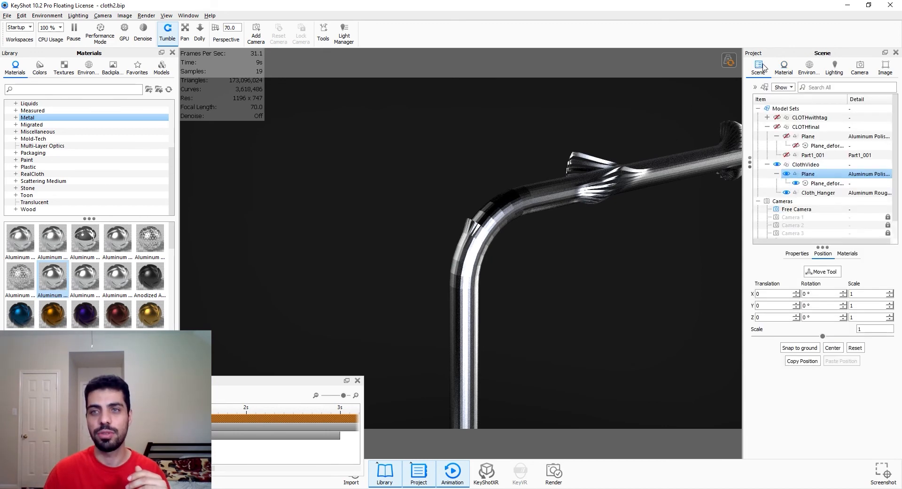
left_click(534, 200)
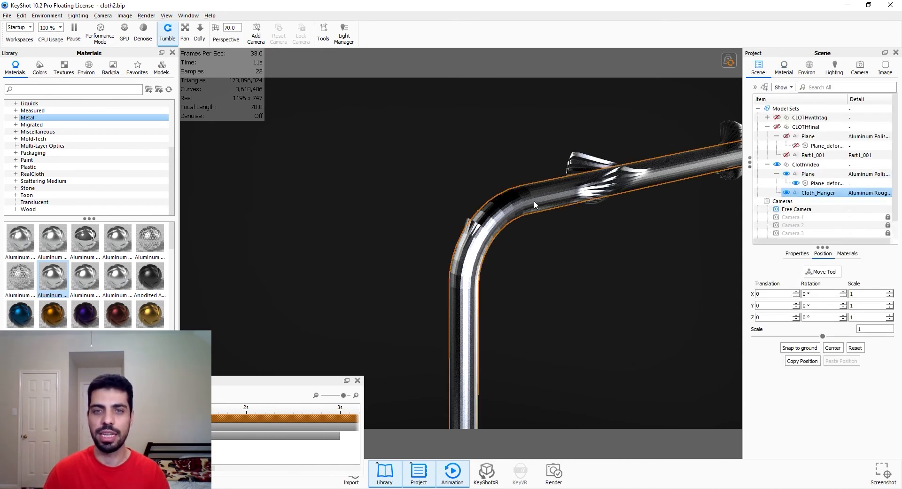
left_click(323, 39)
left_click(332, 115)
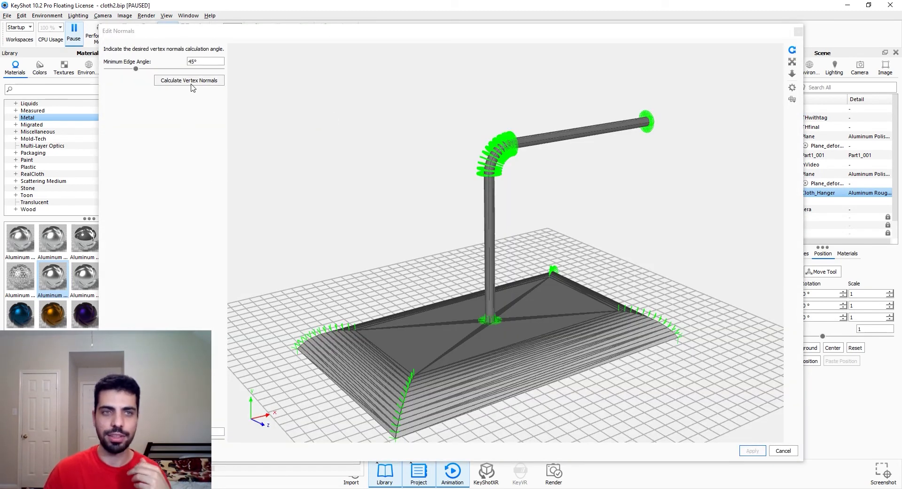
left_click(192, 84)
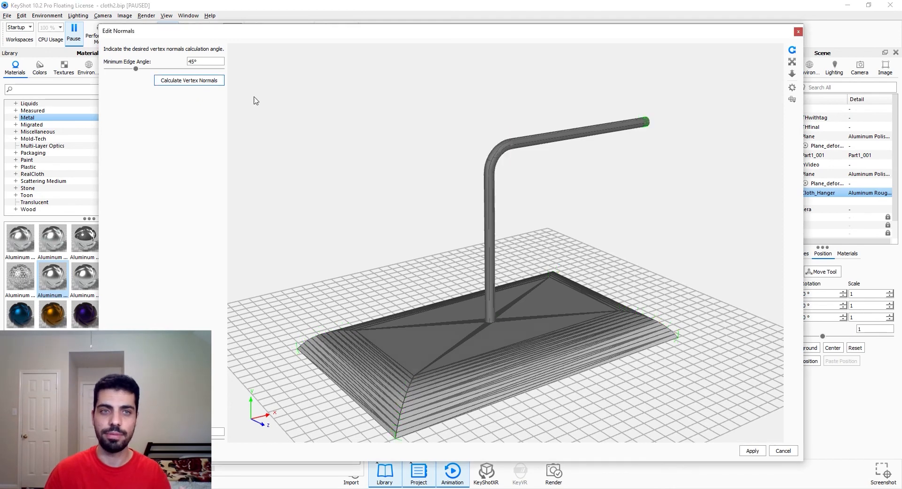
left_click(753, 453)
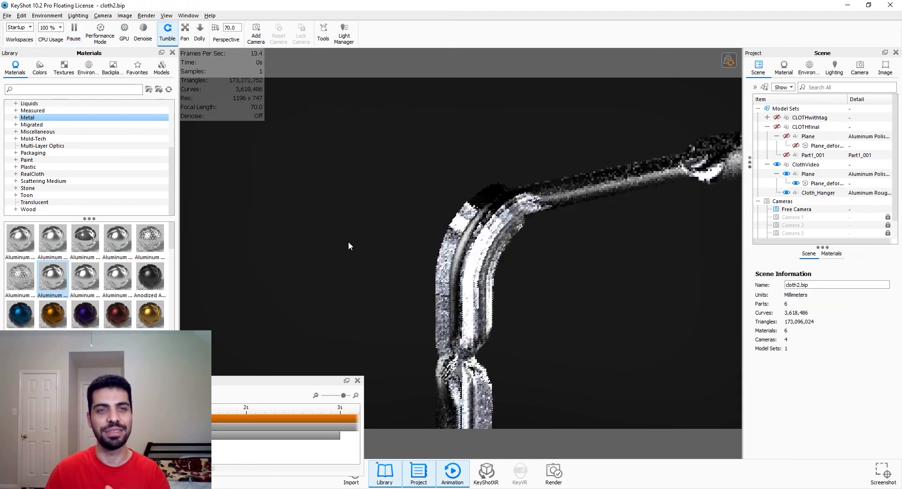
Apply the Anodized Titanium Brushed 90° Champagne material from the Metal library to the hanger.
left_click_drag(540, 336, 517, 332)
scroll(133, 310, "down", 5)
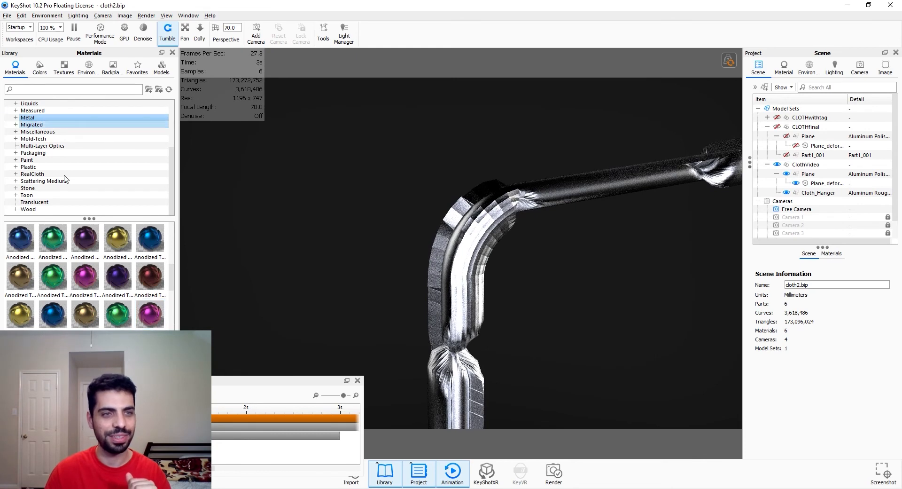
left_click_drag(19, 288, 487, 296)
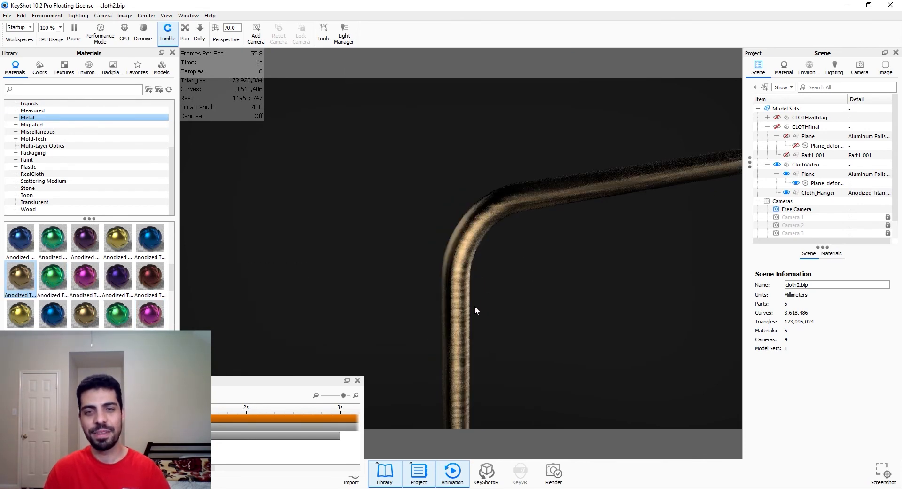
left_click_drag(522, 220, 413, 246)
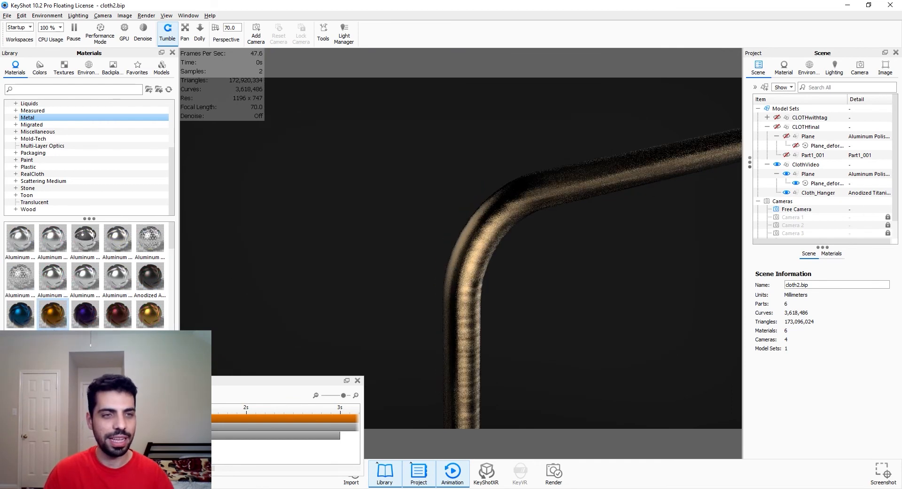
Change the hanger's material type to Plastic and set its diffuse color to light blue, hue 226°, saturation 29%, value 91%.
left_click(483, 241)
double_click(468, 293)
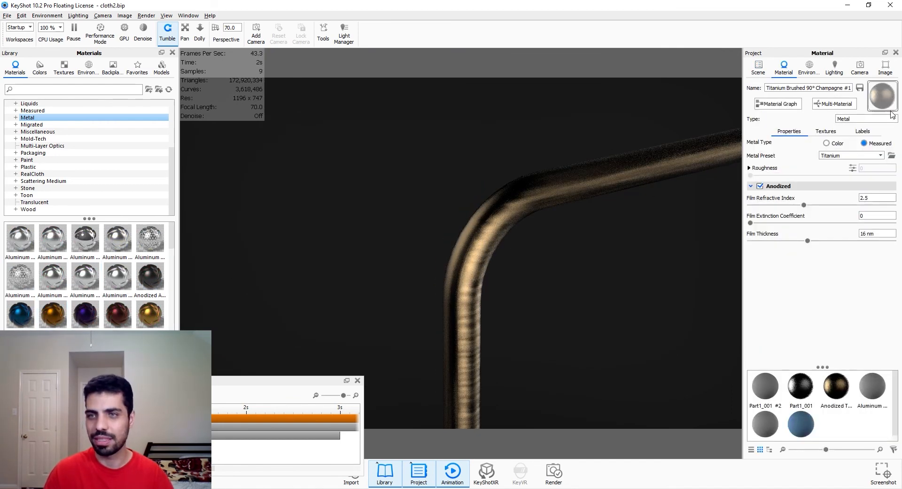
left_click(873, 119)
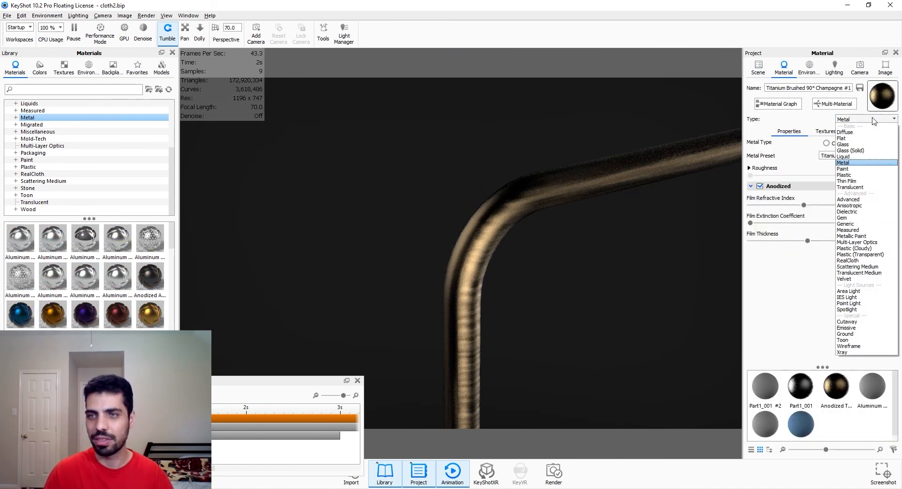
left_click(860, 176)
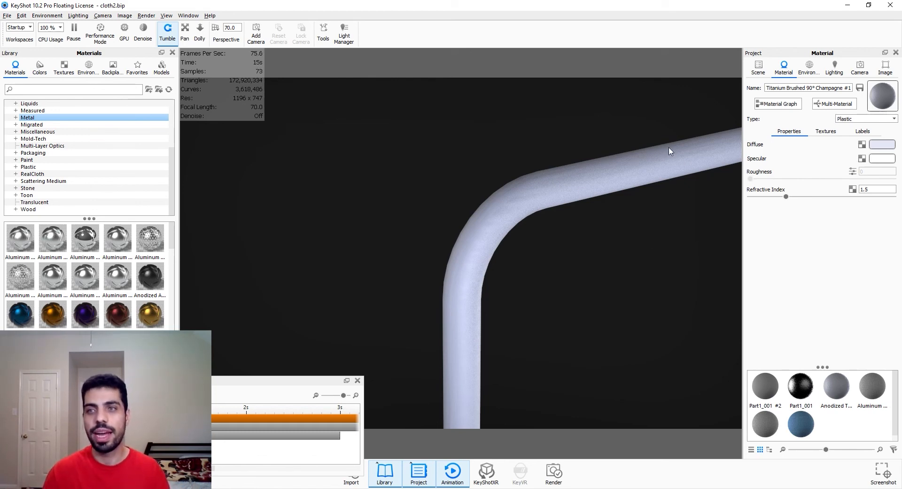
left_click(882, 144)
left_click(815, 83)
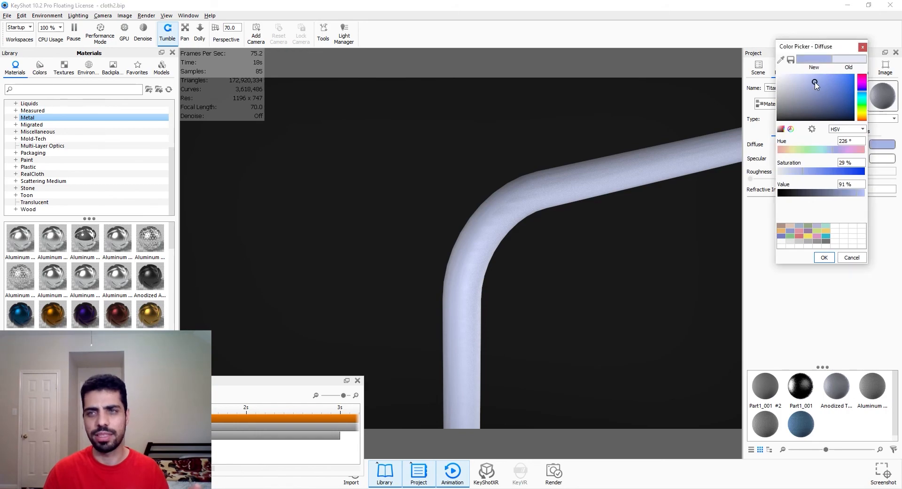
left_click(825, 257)
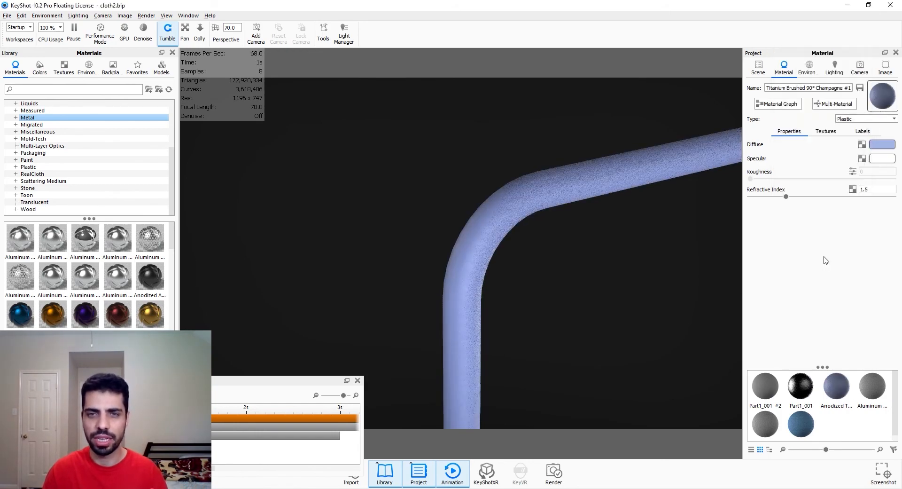
Frame the whole hanger with the cloth and switch the image style to Image Style 1.
scroll(550, 331, "down", 10)
left_click_drag(550, 330, 460, 263)
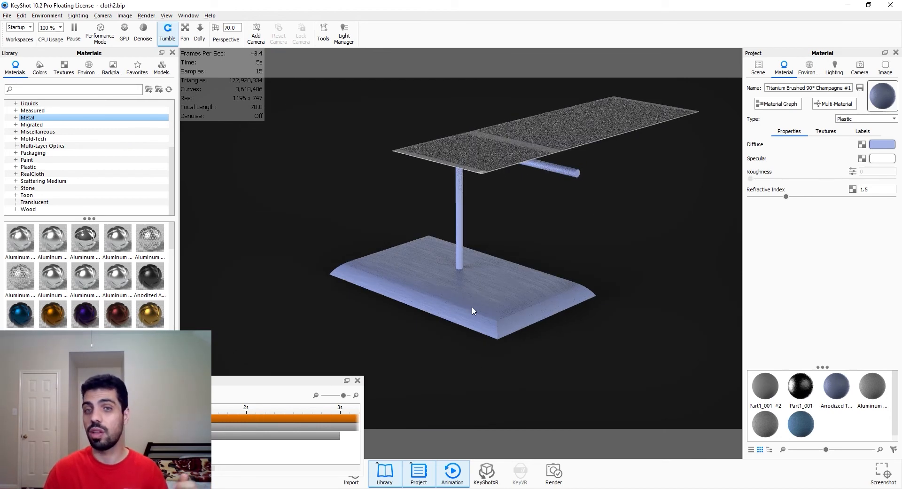
left_click(858, 71)
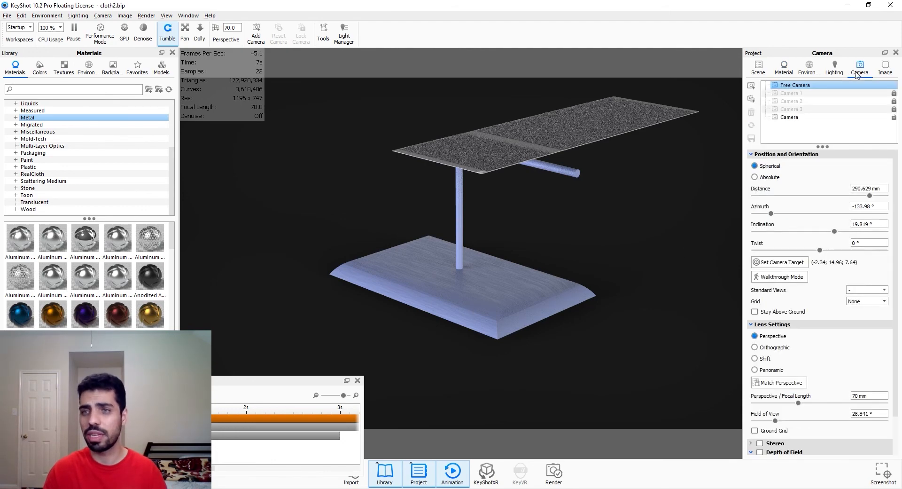
left_click(877, 71)
left_click(801, 132)
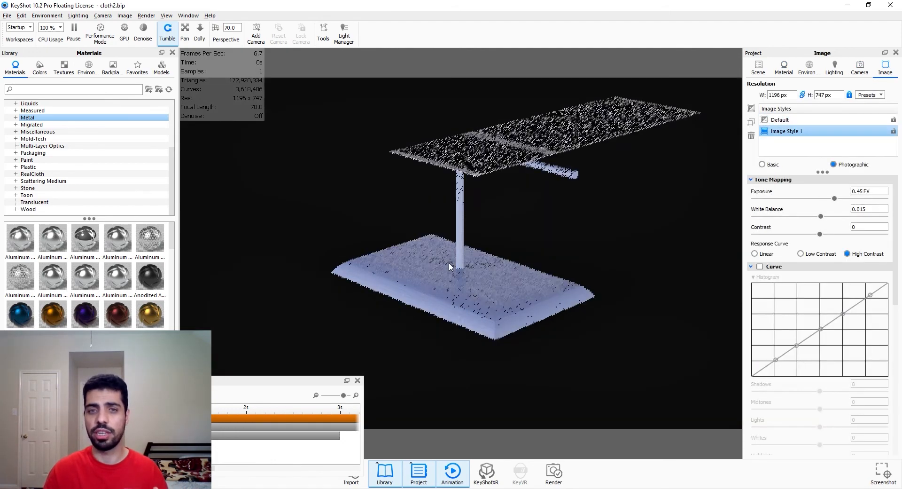
Play the animation with the draping cloth in close view and move the playhead to about 2.5 s.
left_click_drag(450, 262, 469, 299)
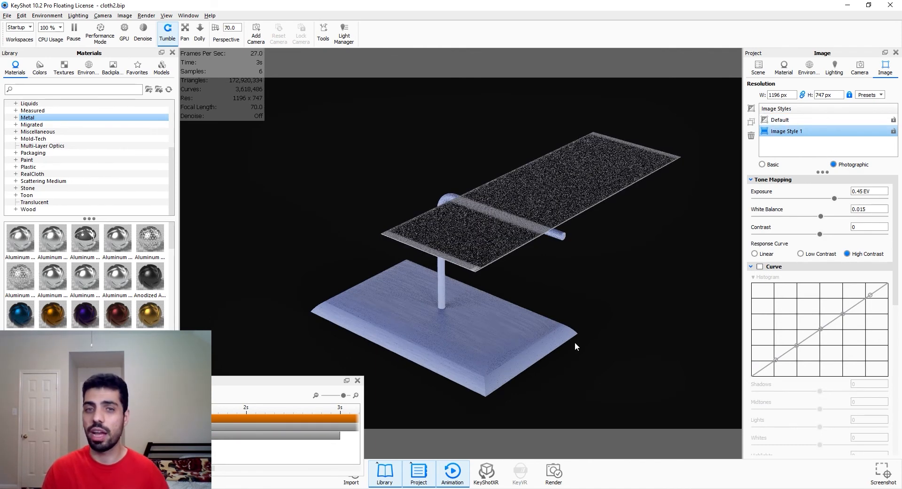
left_click(123, 395)
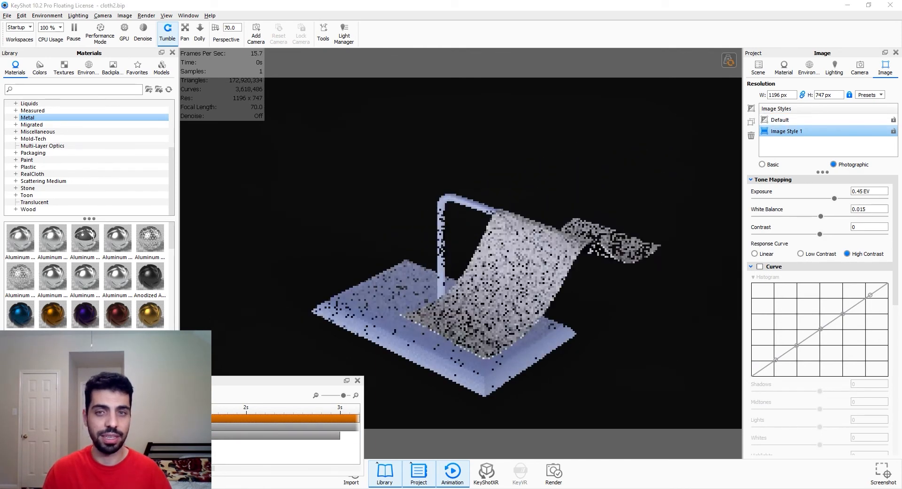
scroll(615, 288, "up", 5)
middle_click_drag(709, 233, 664, 250)
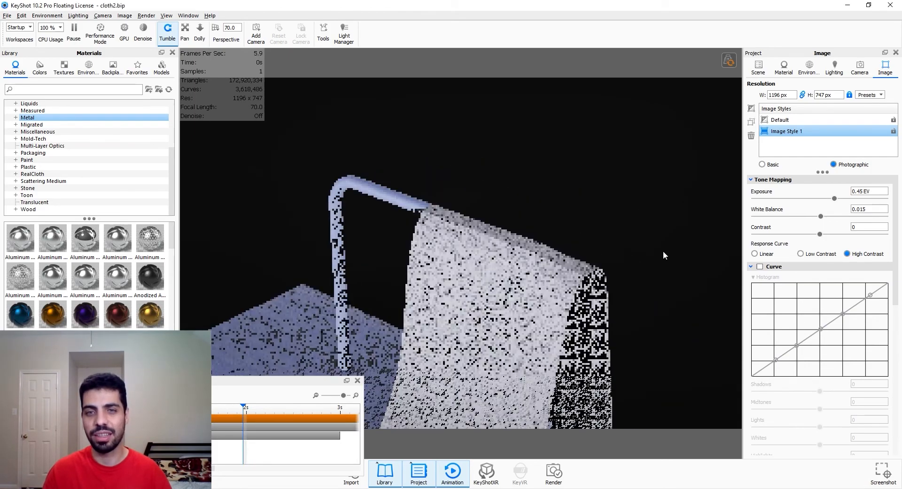
scroll(664, 250, "up", 3)
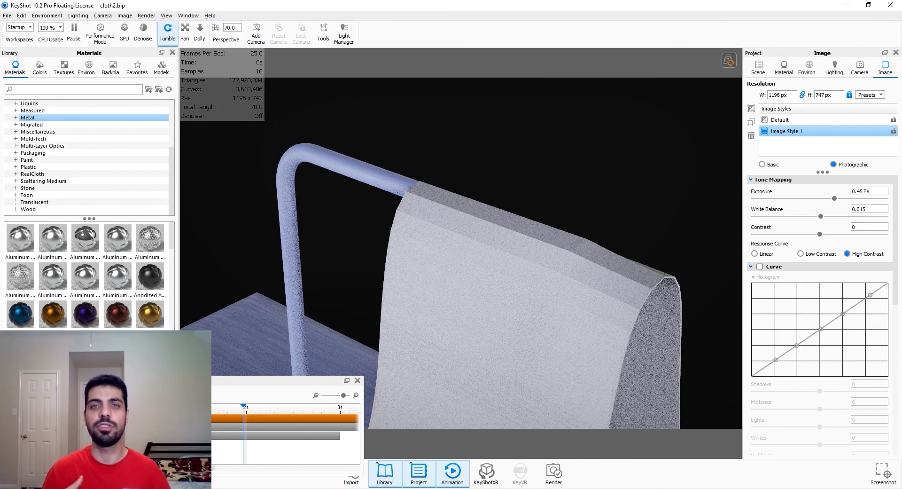
left_click(181, 396)
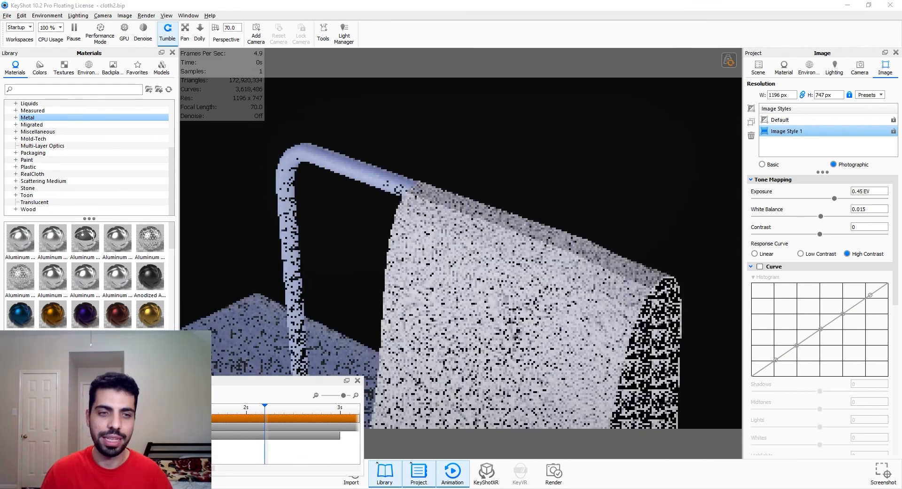
left_click_drag(264, 405, 294, 417)
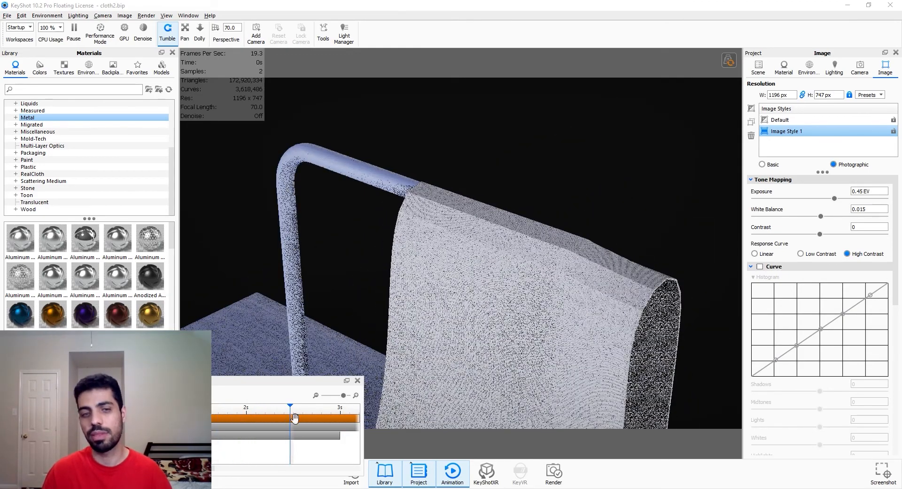
Regenerate the cloth's fuzz geometry at the current frame, inspect it, and scrub the animation back to before 2 s.
left_click(729, 61)
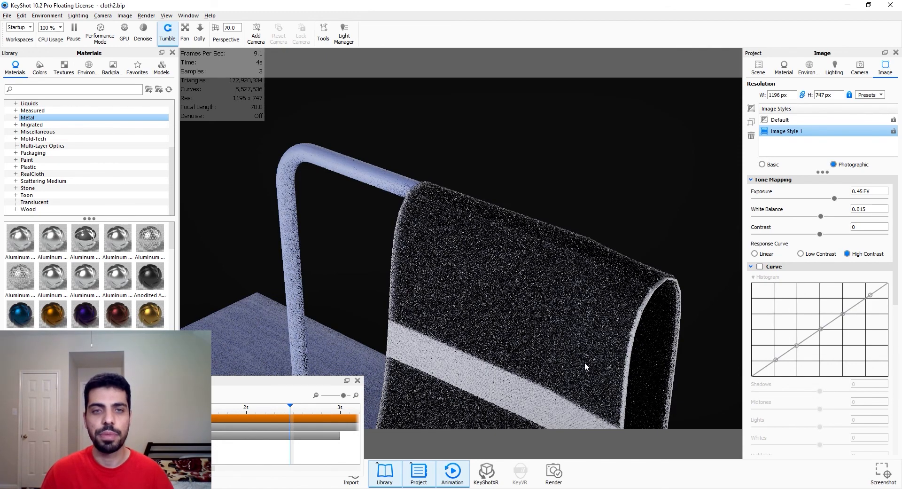
left_click_drag(585, 362, 500, 361)
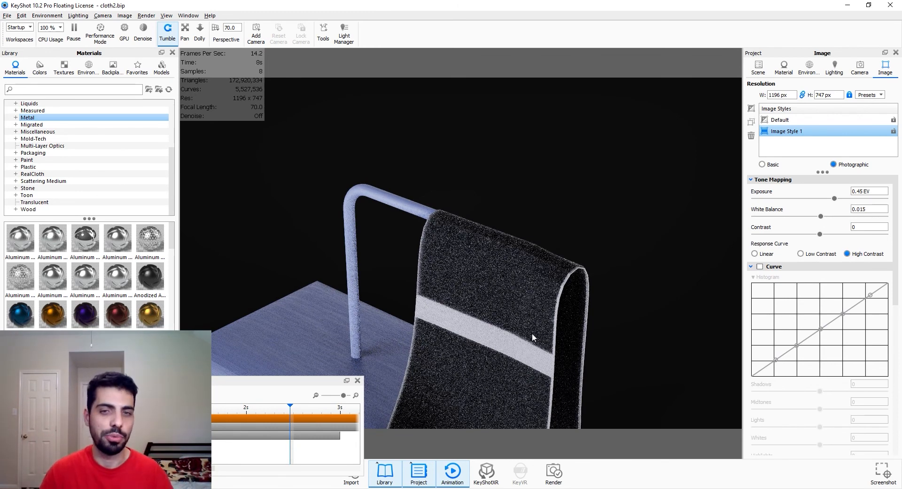
left_click_drag(537, 337, 523, 329)
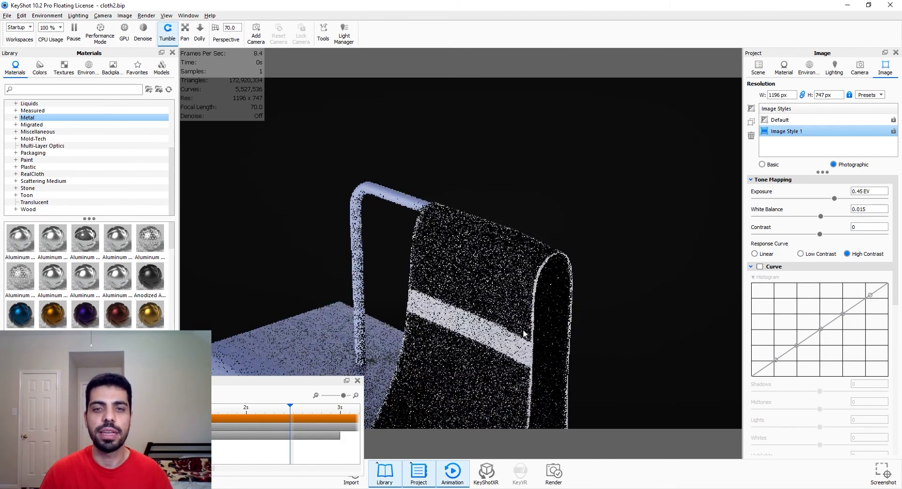
left_click_drag(290, 407, 191, 408)
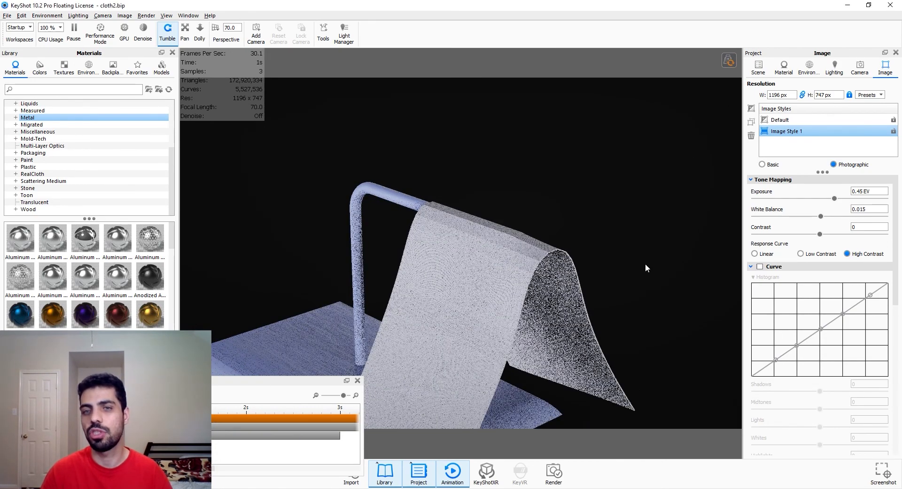